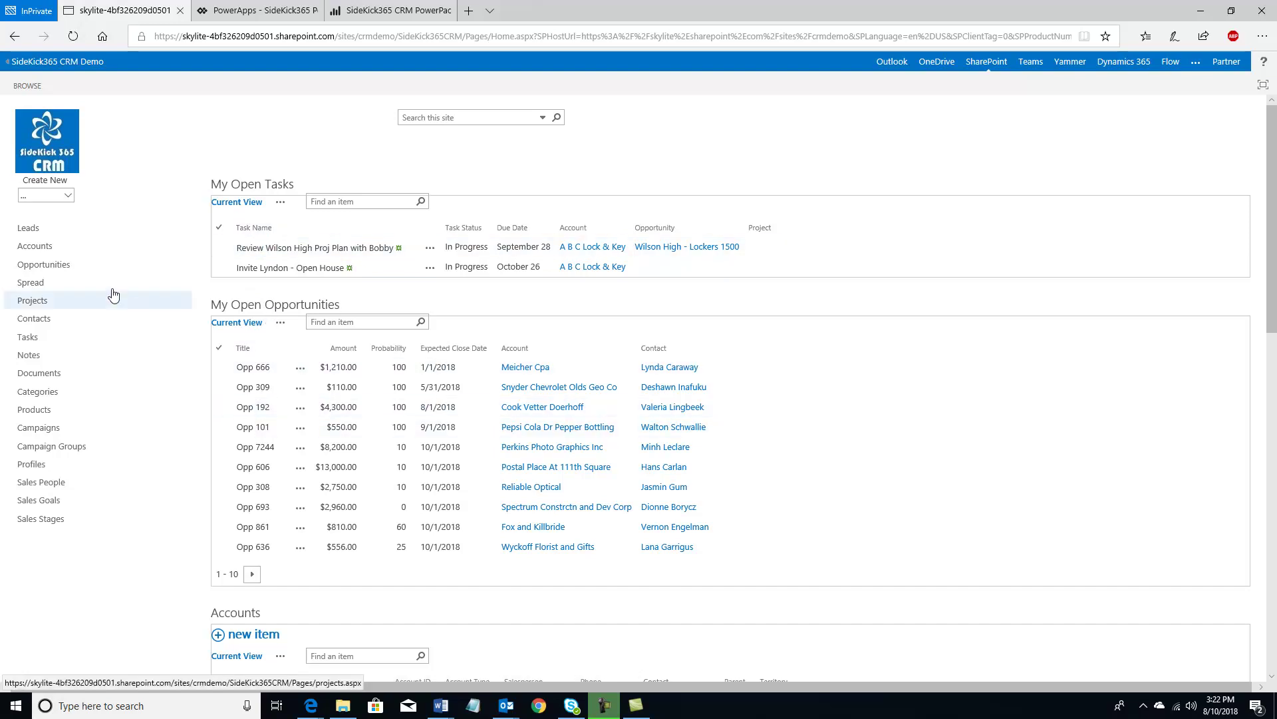
Open the A B C Lock & Key account record from the Accounts list.
left_click(28, 248)
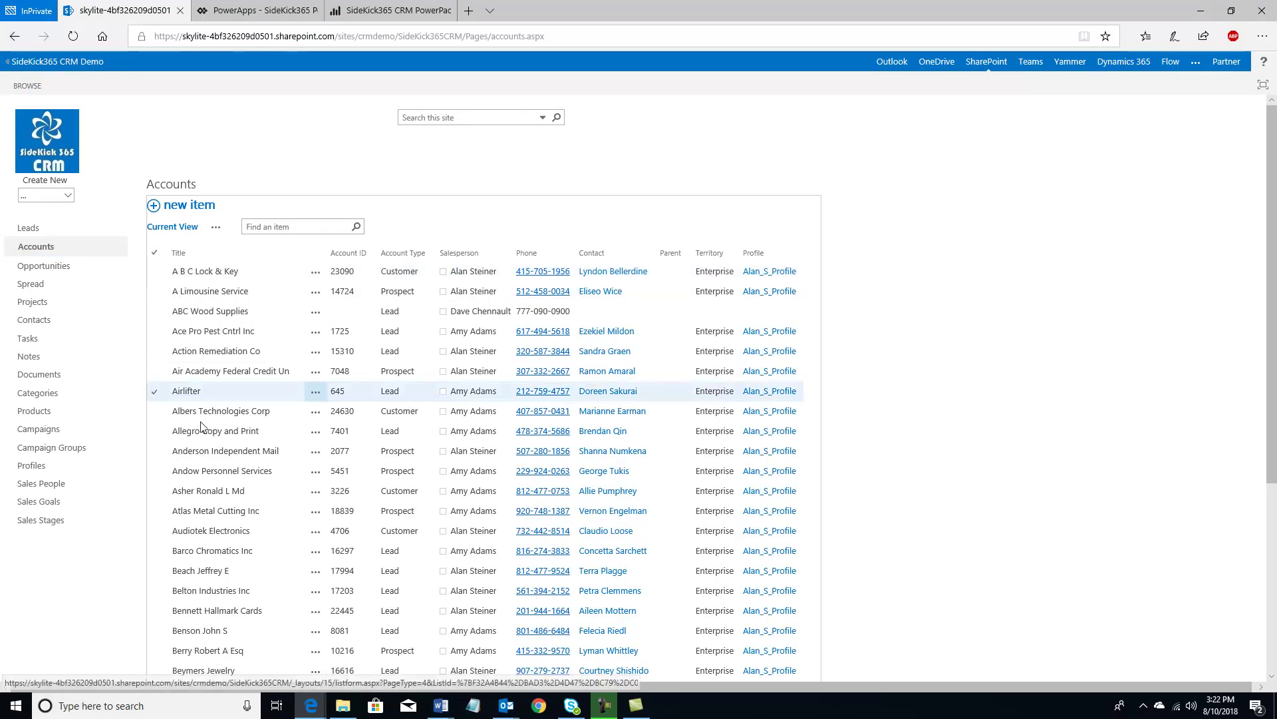
left_click(223, 276)
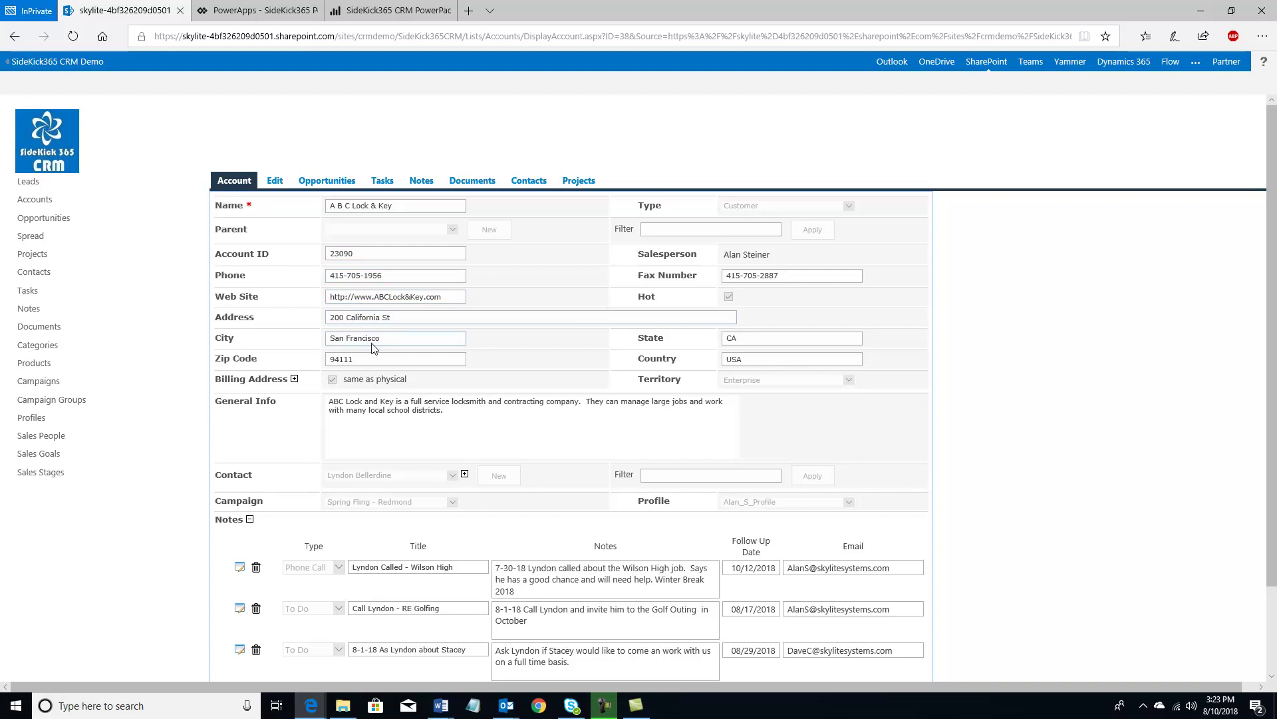
left_click(465, 475)
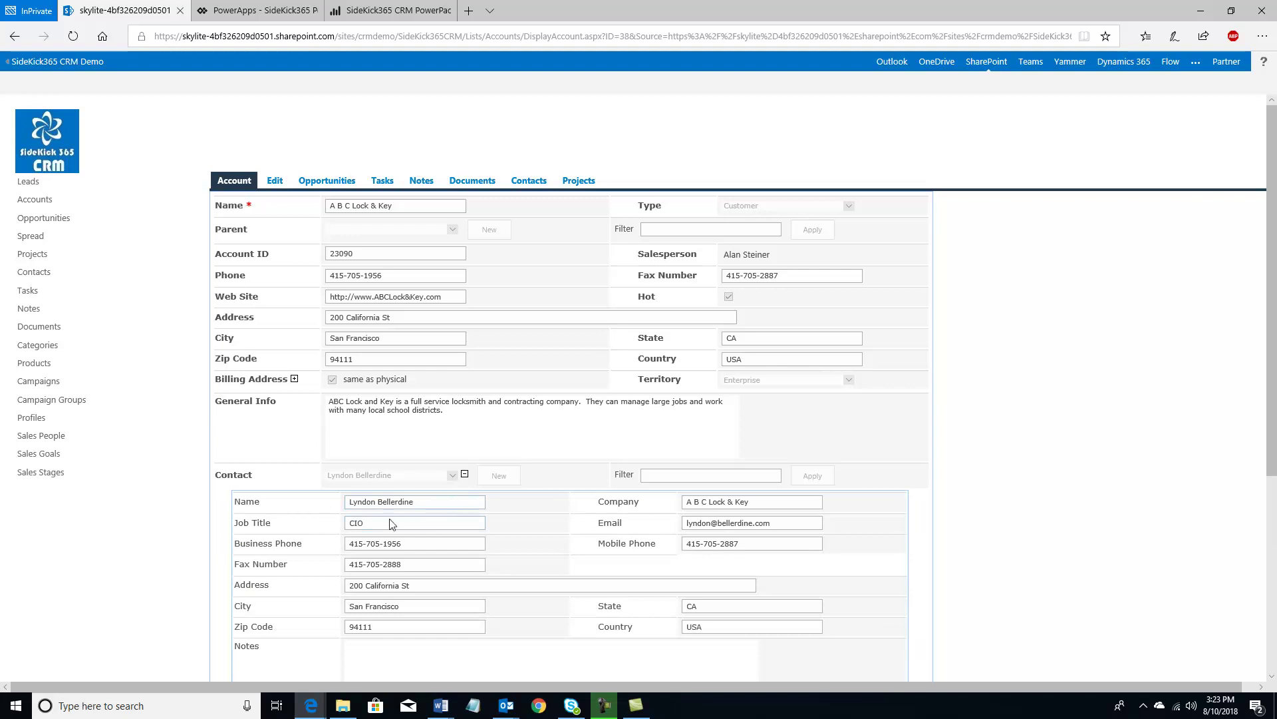
left_click(464, 475)
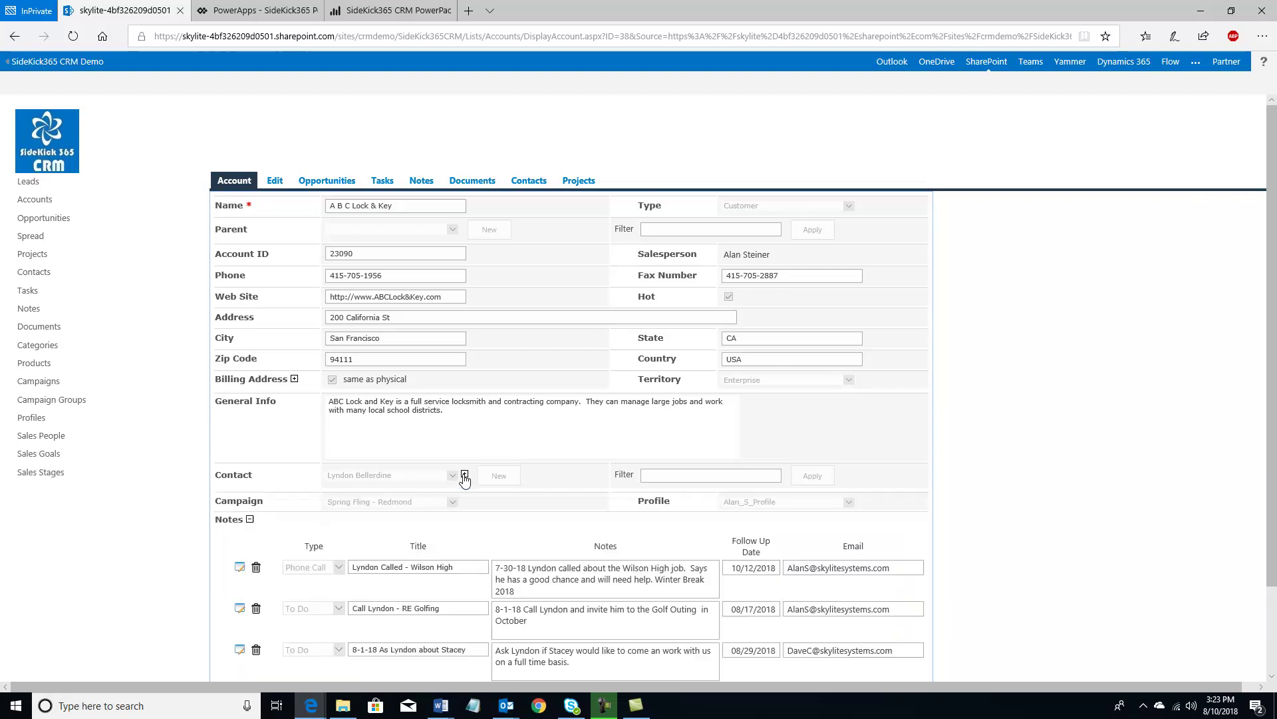
scroll(464, 477, "down", 2)
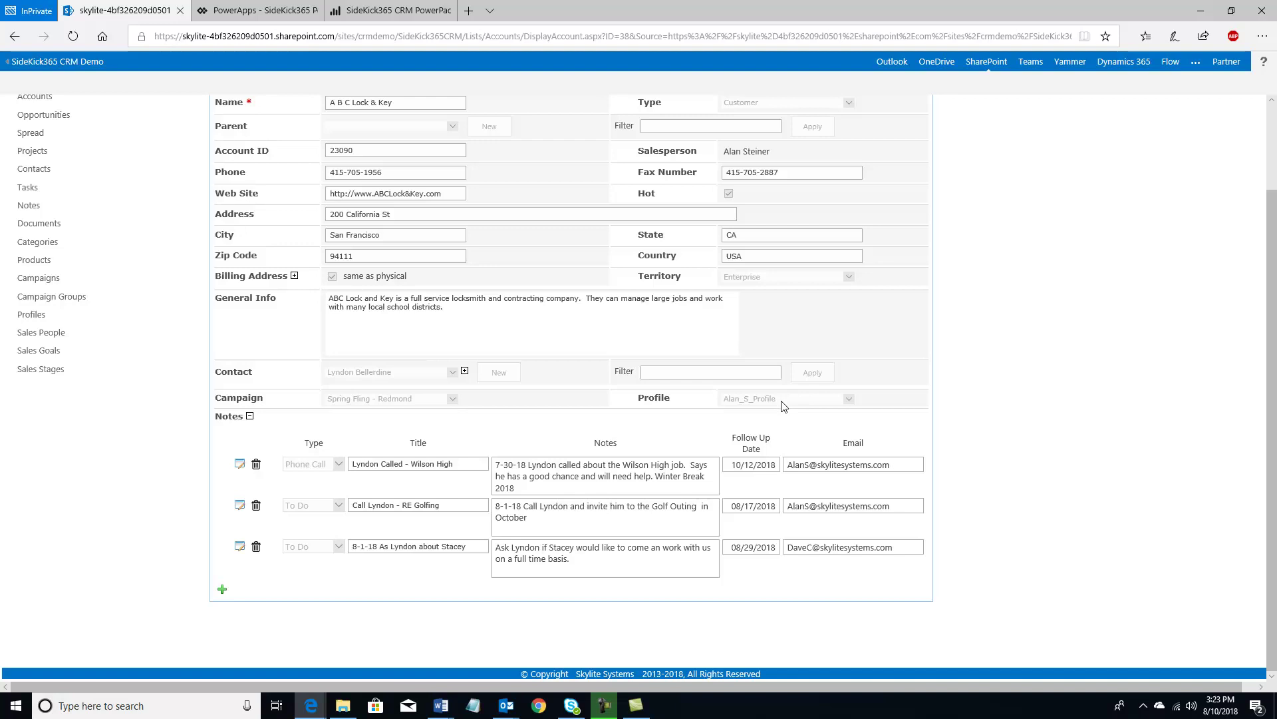
scroll(781, 406, "up", 2)
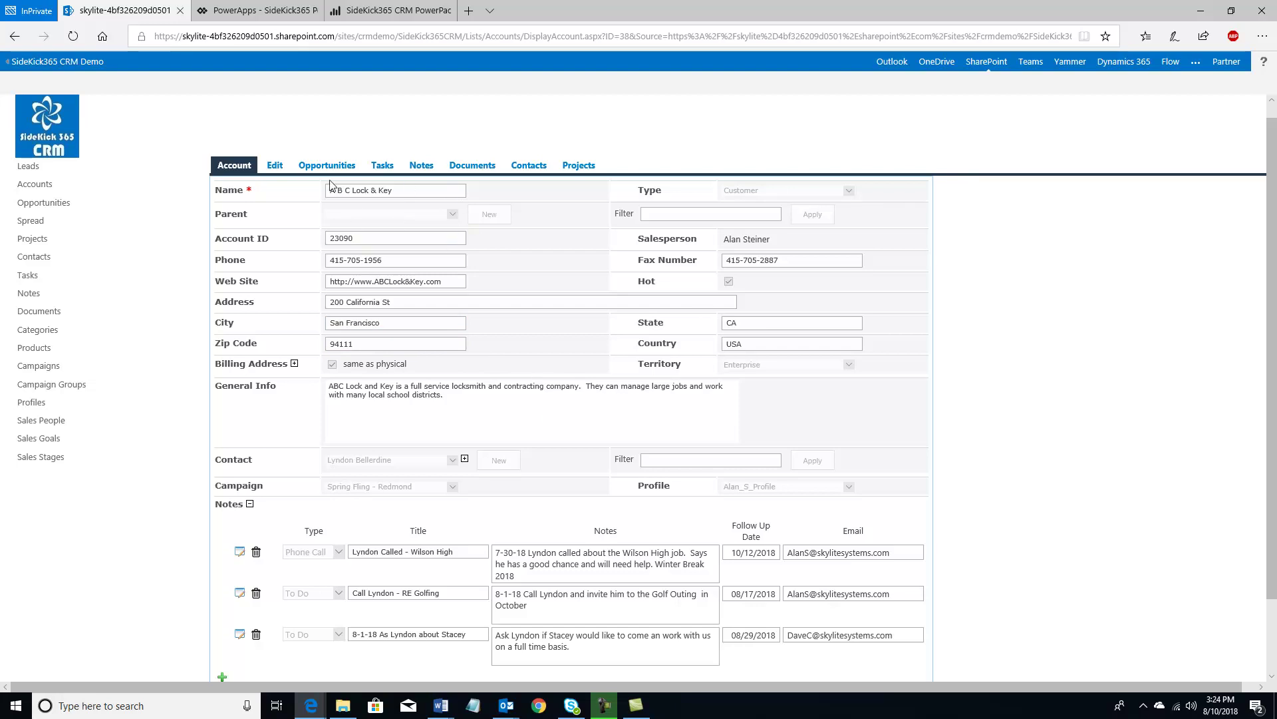
left_click(477, 166)
Open the Wilson High - Lockers 1500 opportunity and inspect its 40% probability and weighted value.
left_click(64, 211)
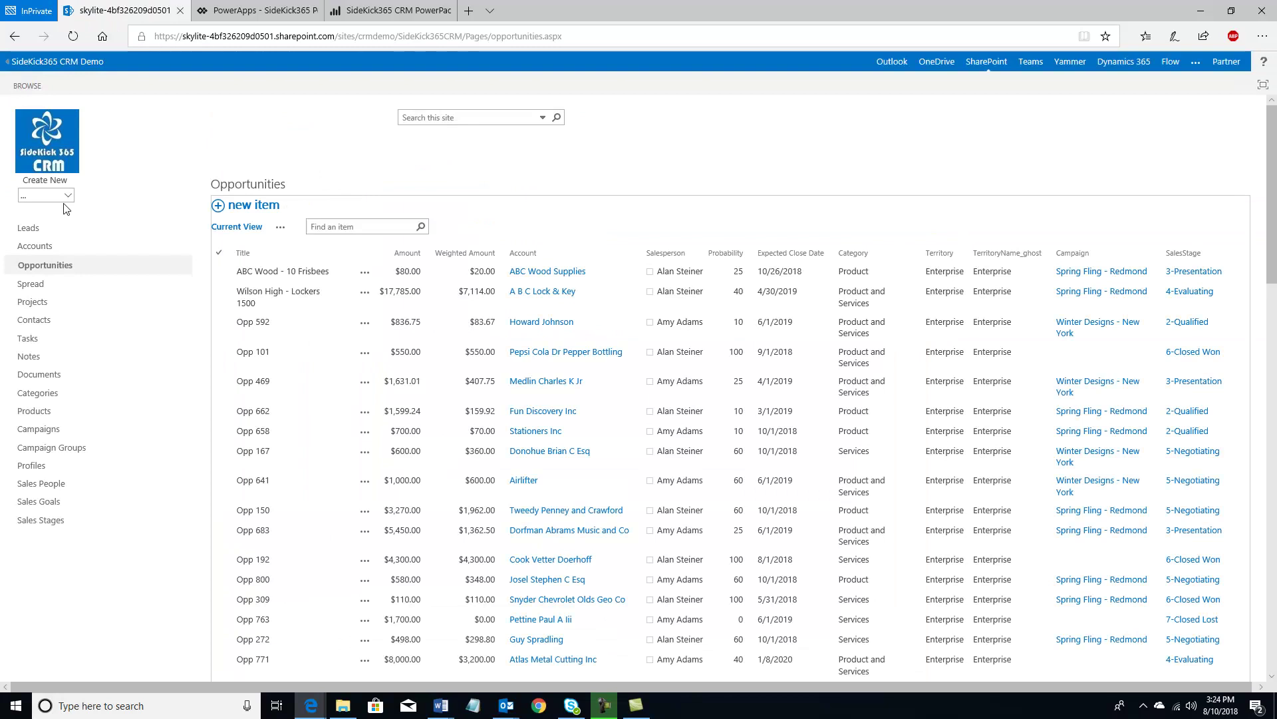
left_click(255, 298)
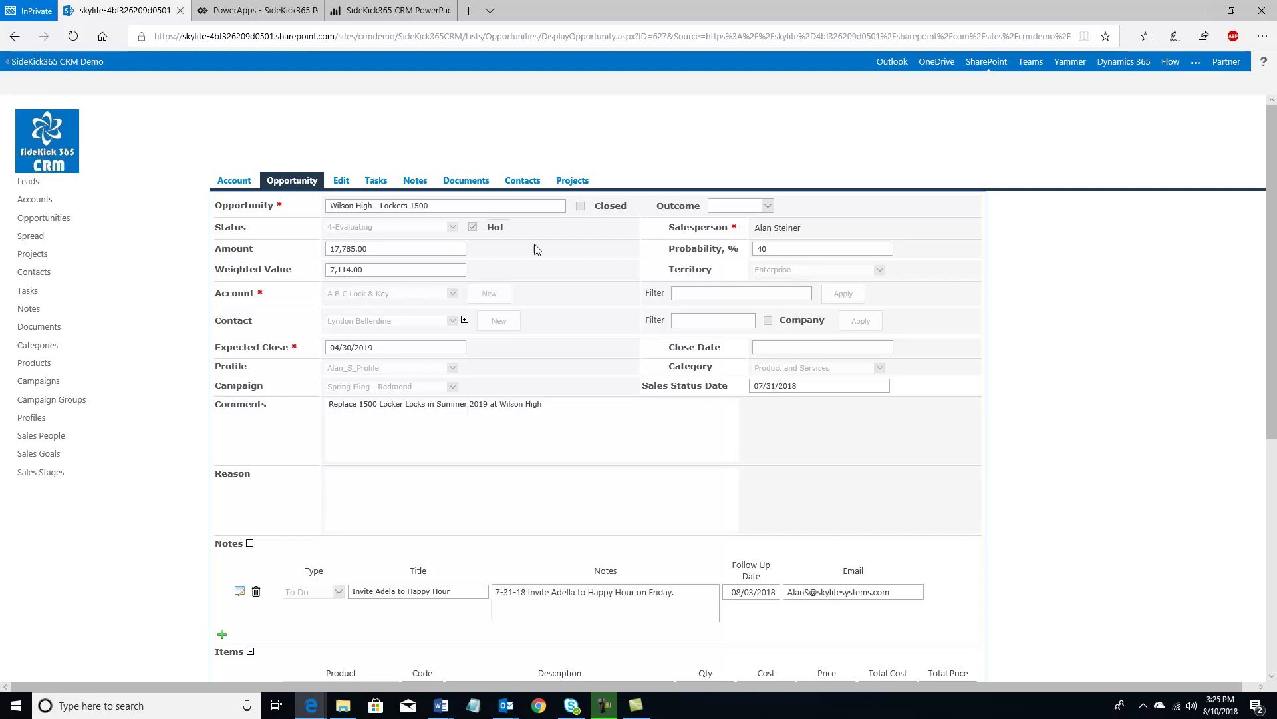
left_click(770, 256)
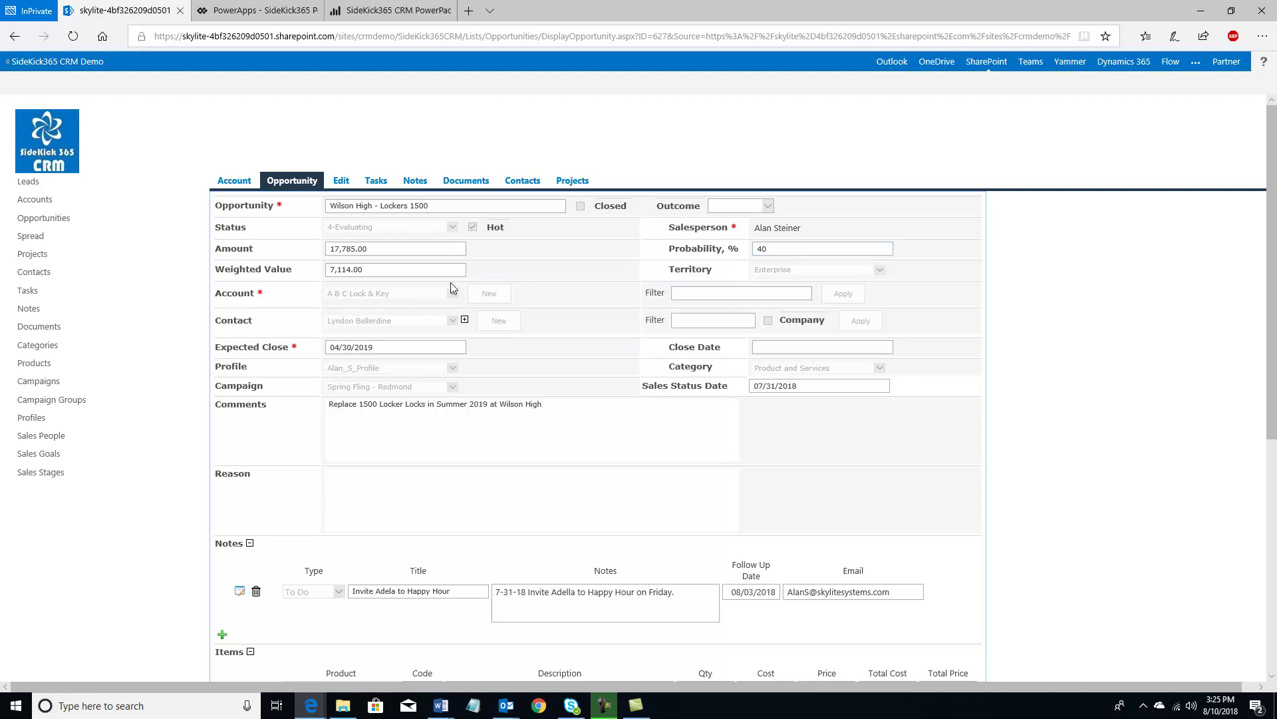
left_click(373, 275)
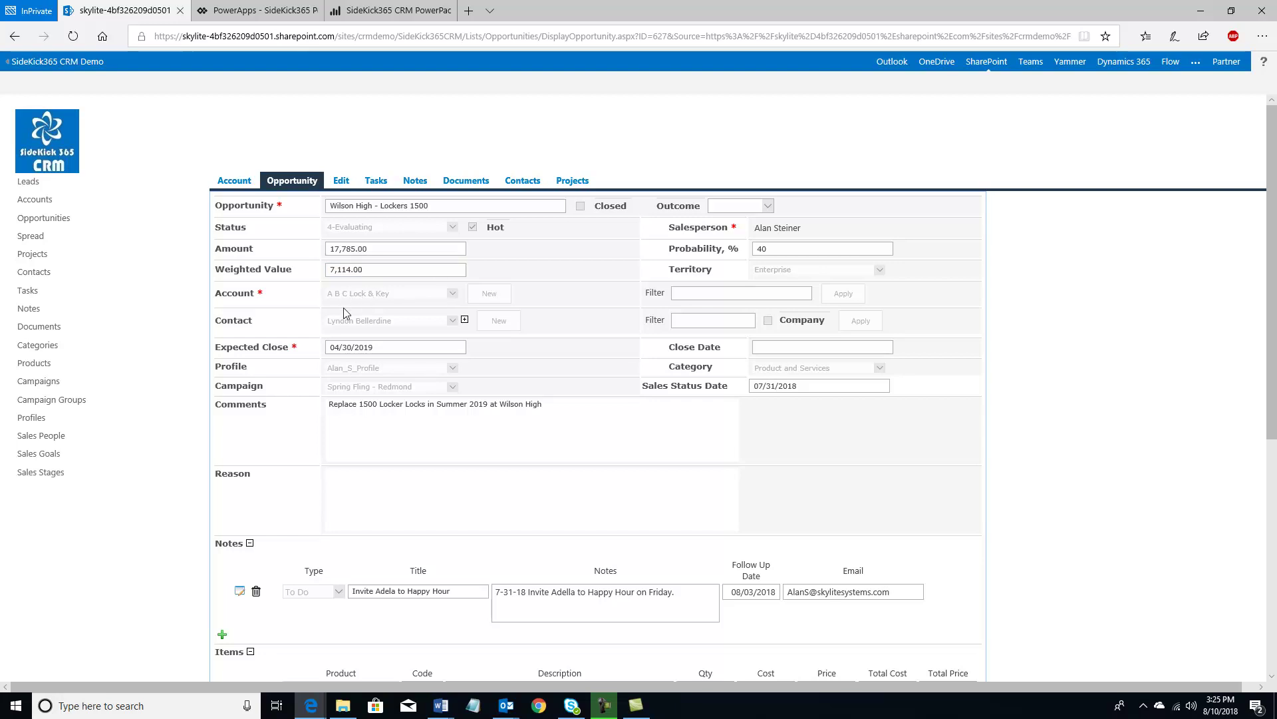
left_click(465, 320)
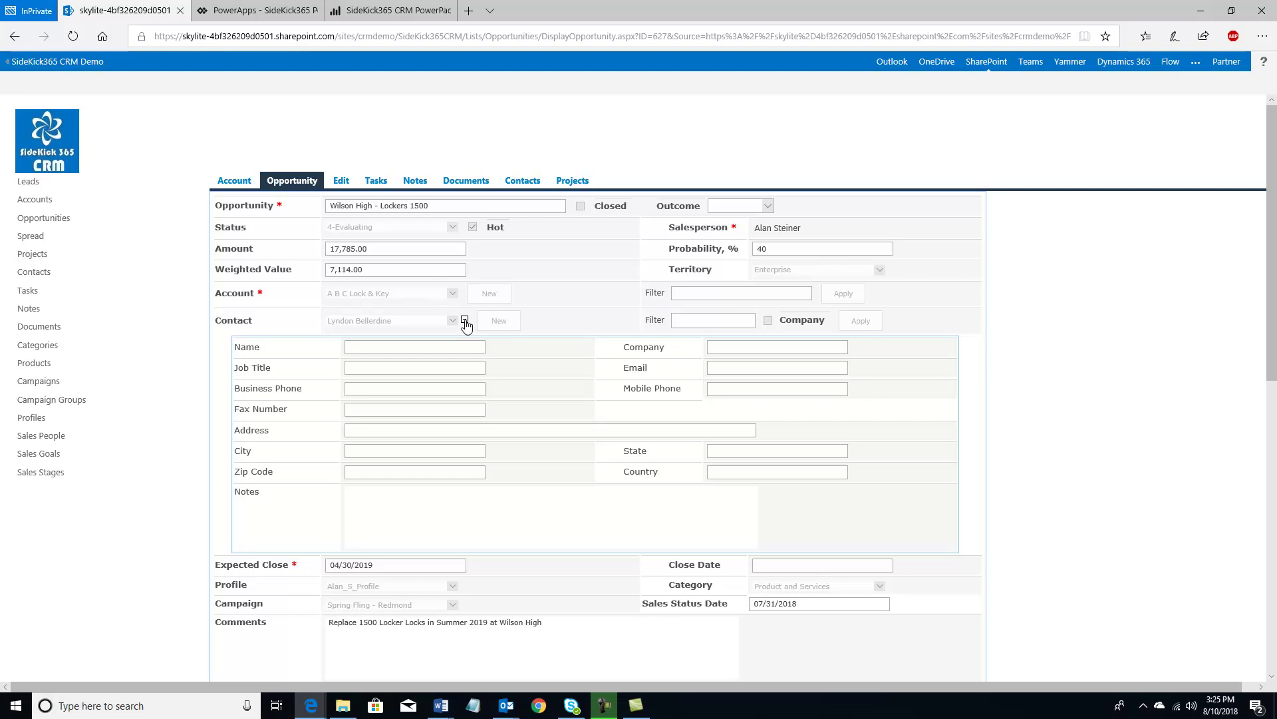
left_click(464, 320)
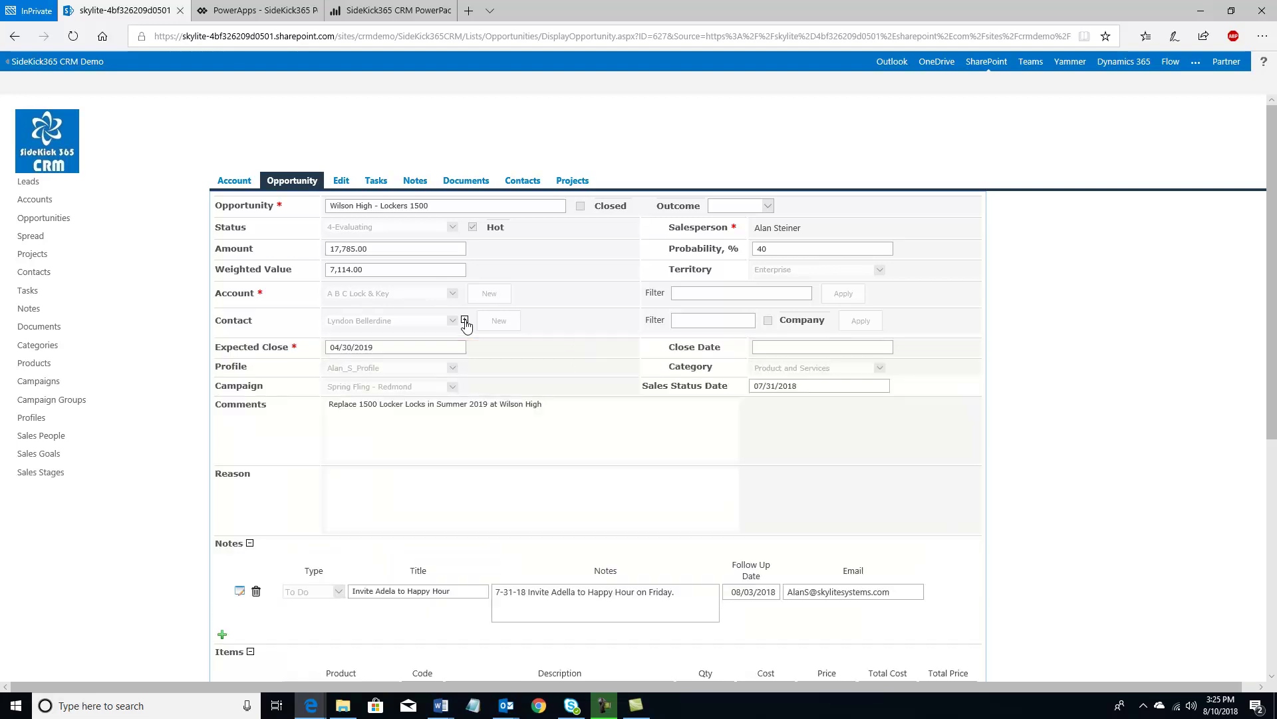
scroll(464, 323, "down", 4)
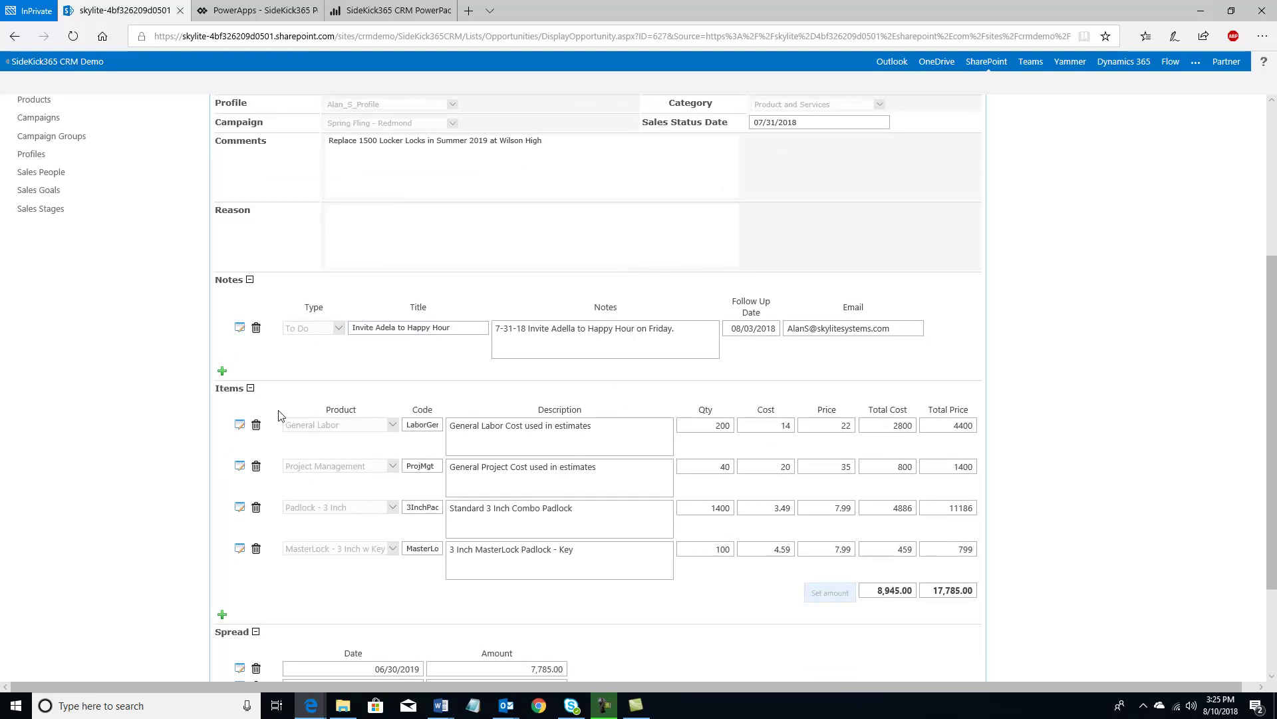
scroll(282, 419, "down", 2)
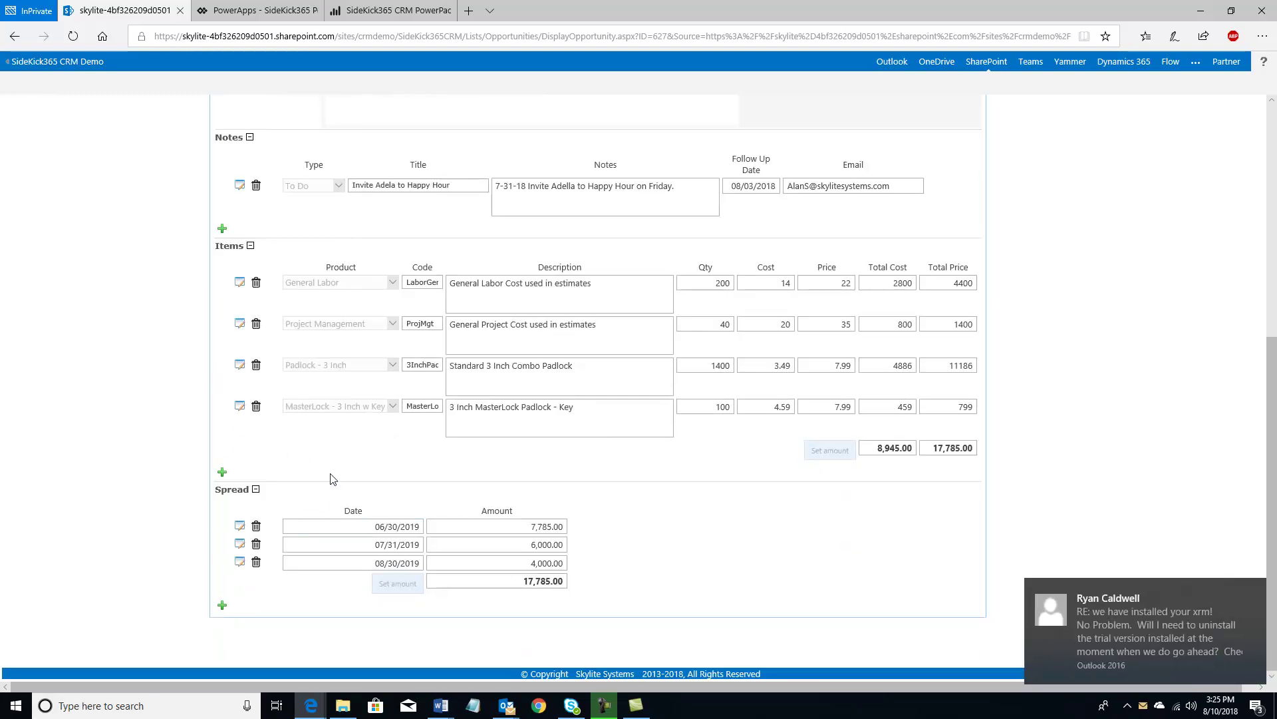
scroll(333, 474, "up", 3)
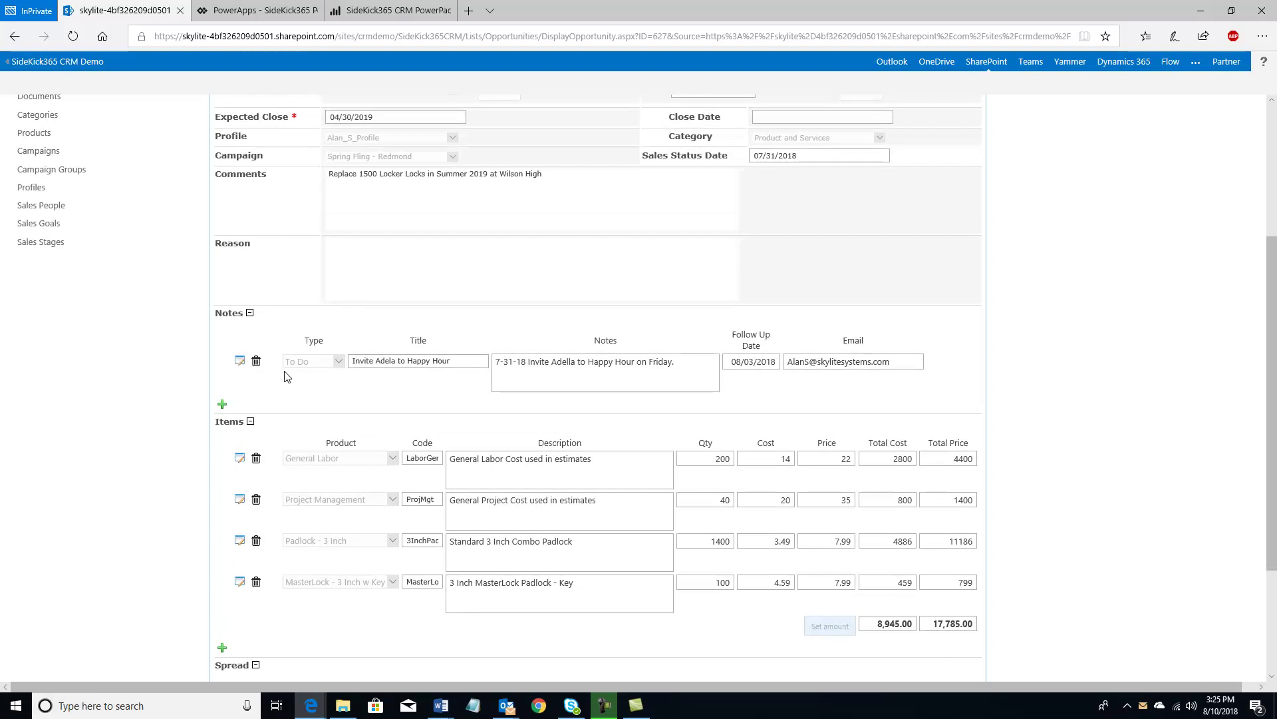
scroll(286, 372, "up", 4)
scroll(270, 330, "down", 3)
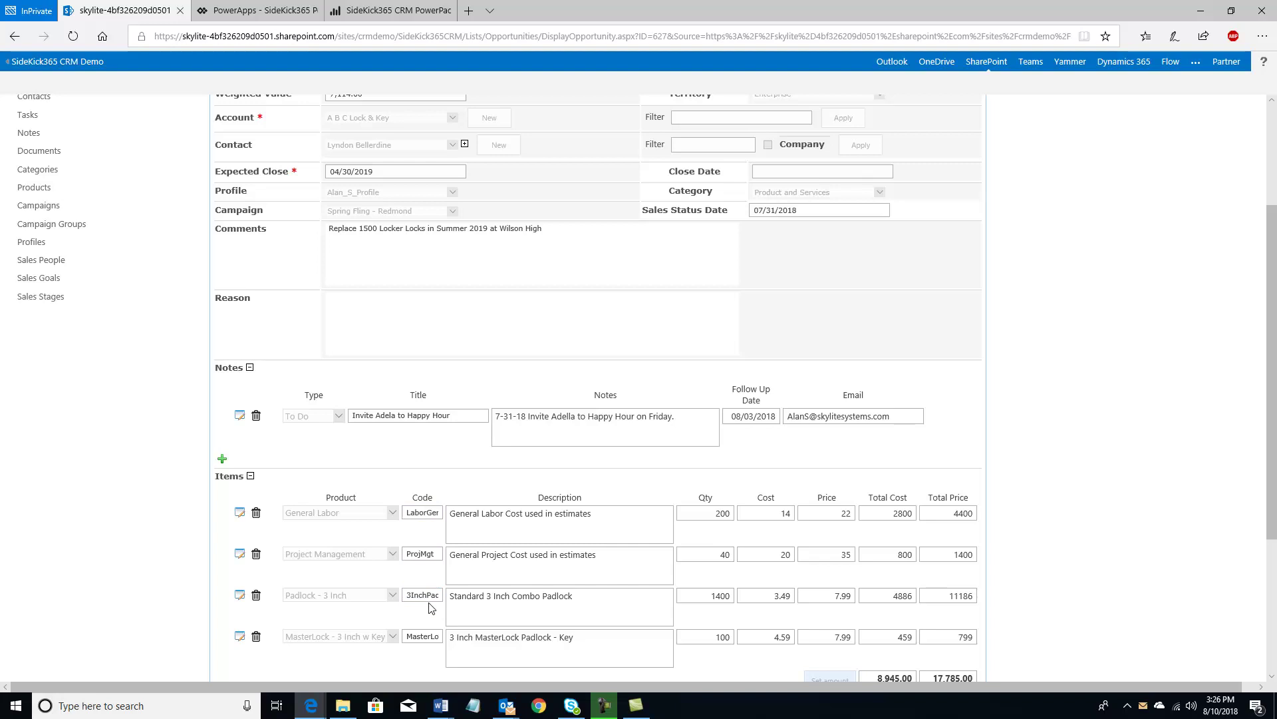
scroll(439, 599, "down", 2)
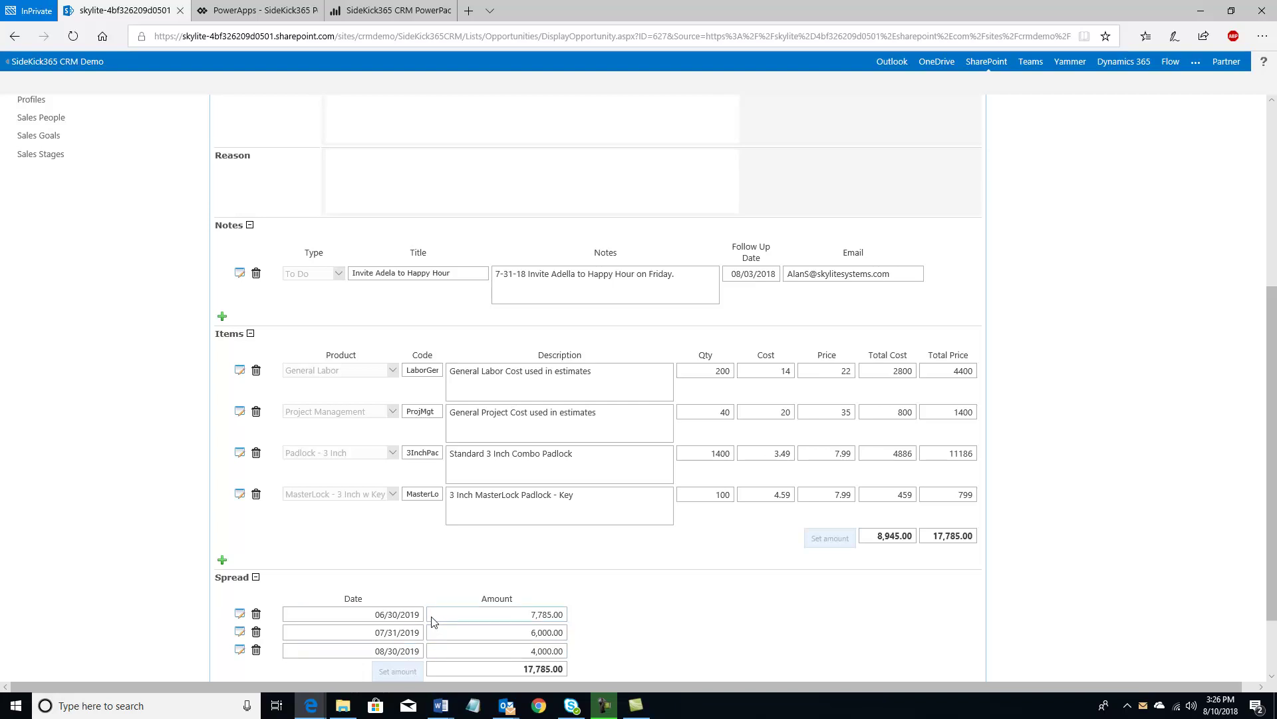
scroll(430, 612, "up", 1)
scroll(431, 616, "up", 1)
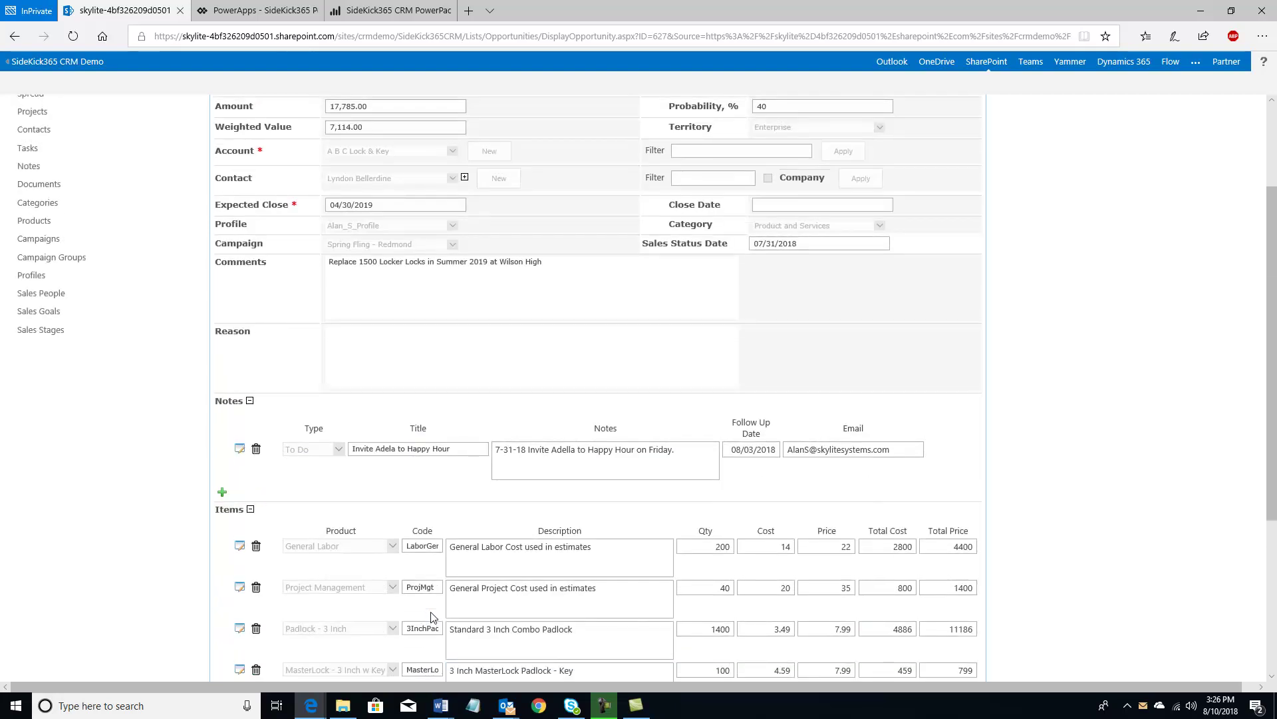
scroll(431, 616, "up", 1)
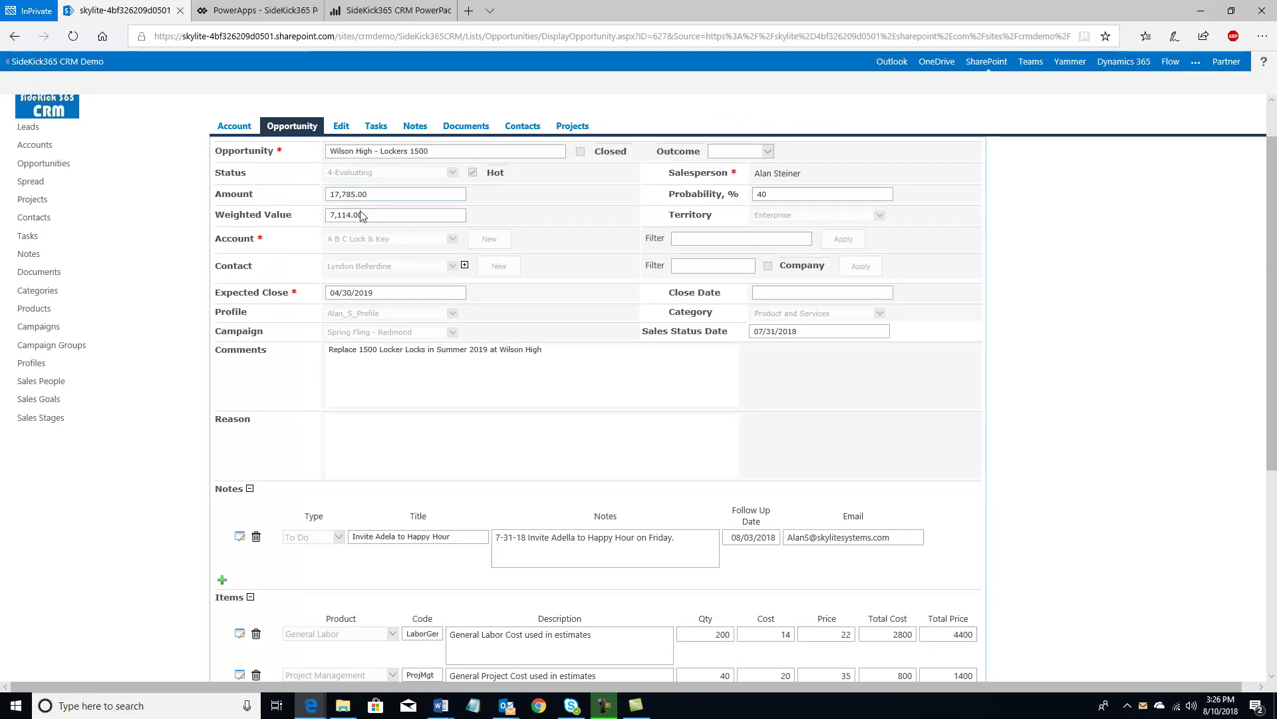
scroll(365, 193, "down", 4)
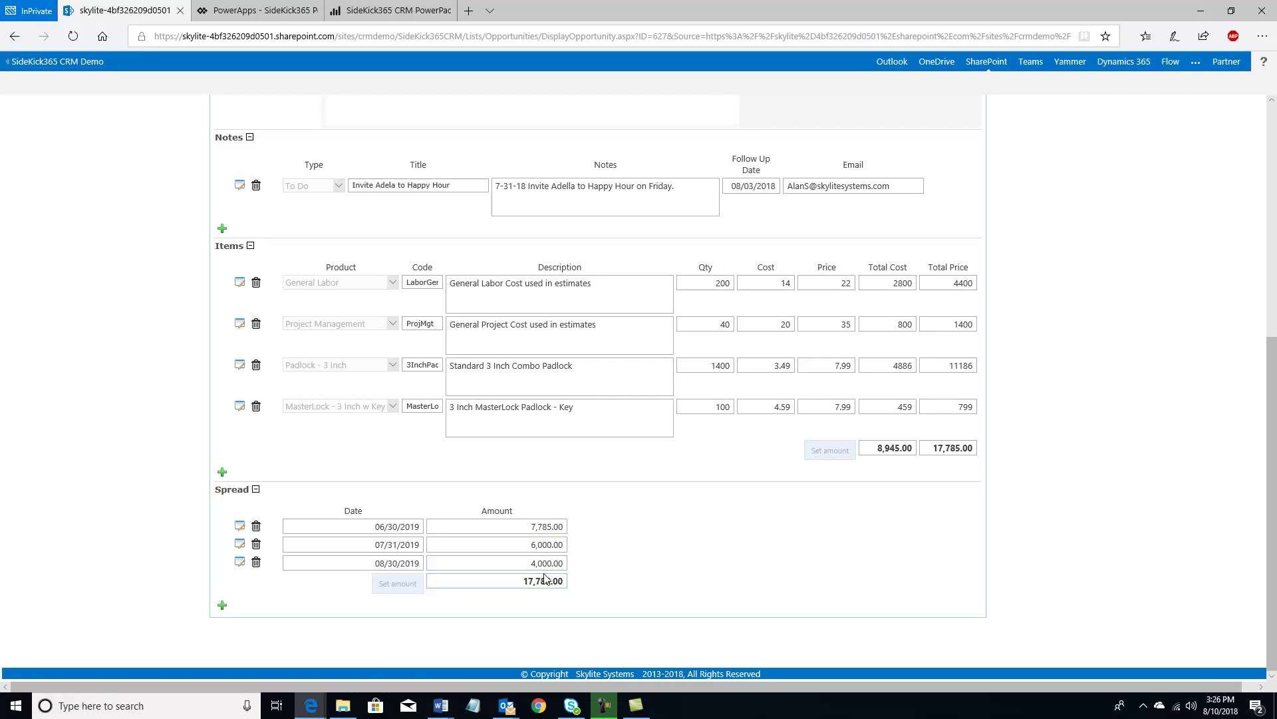
scroll(493, 541, "up", 6)
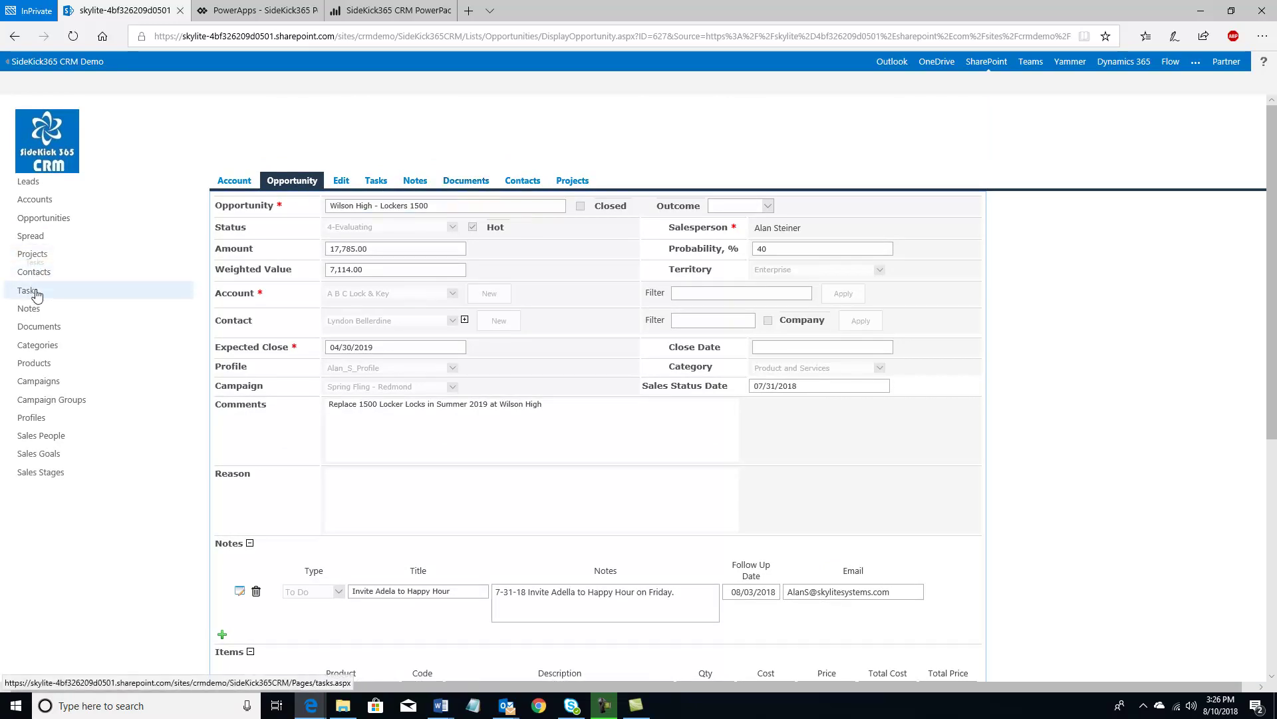
Open the Wilson High Locker Restoration project from Projects and scroll through its form.
left_click(32, 256)
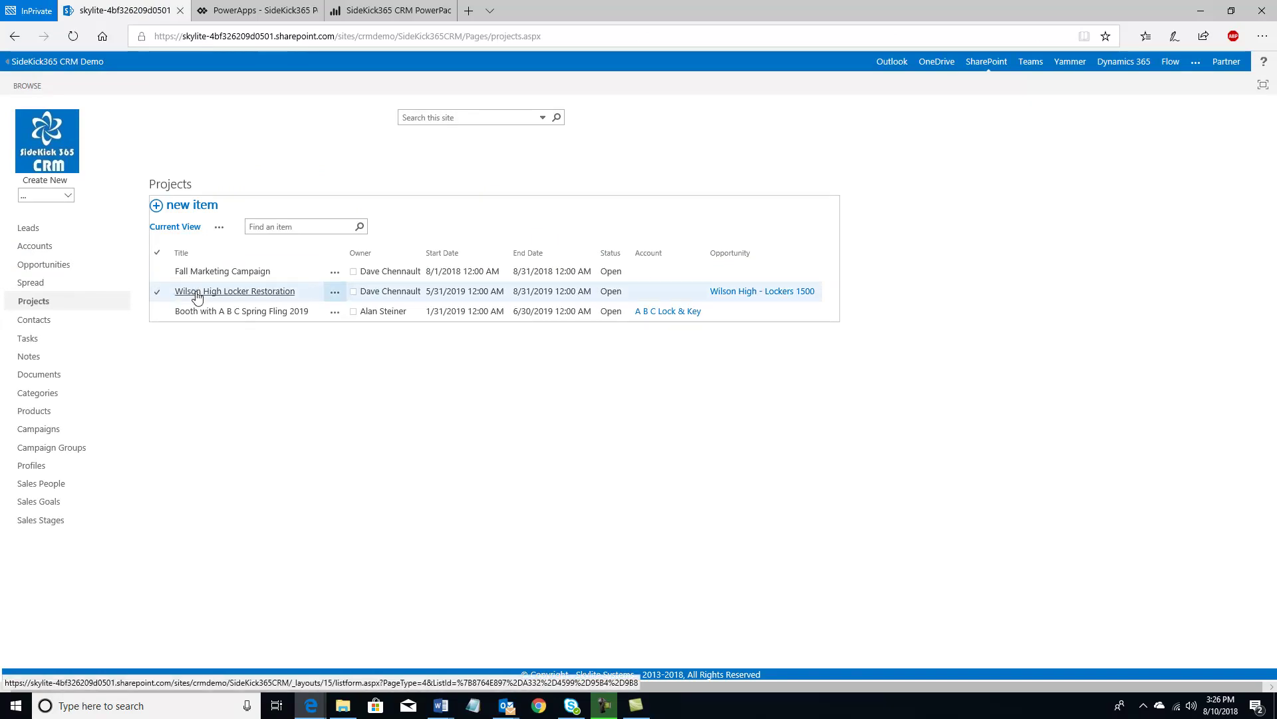
left_click(196, 297)
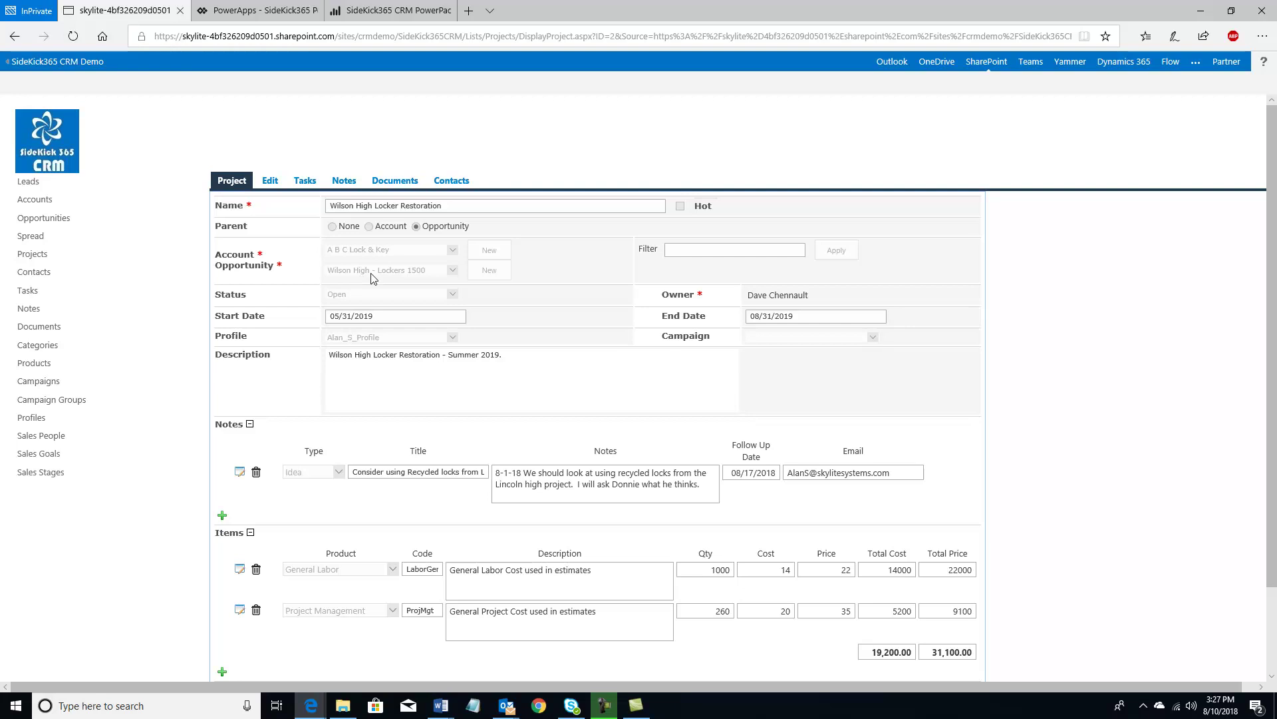
scroll(373, 278, "down", 3)
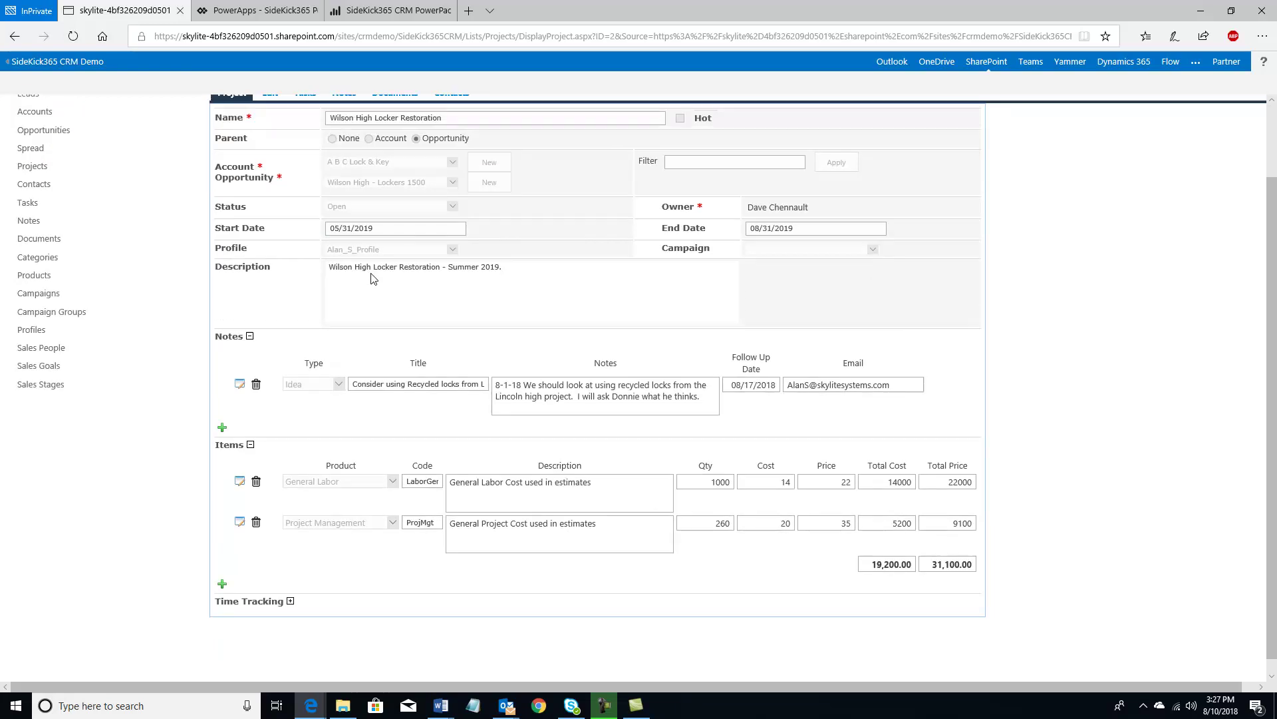
scroll(374, 278, "up", 3)
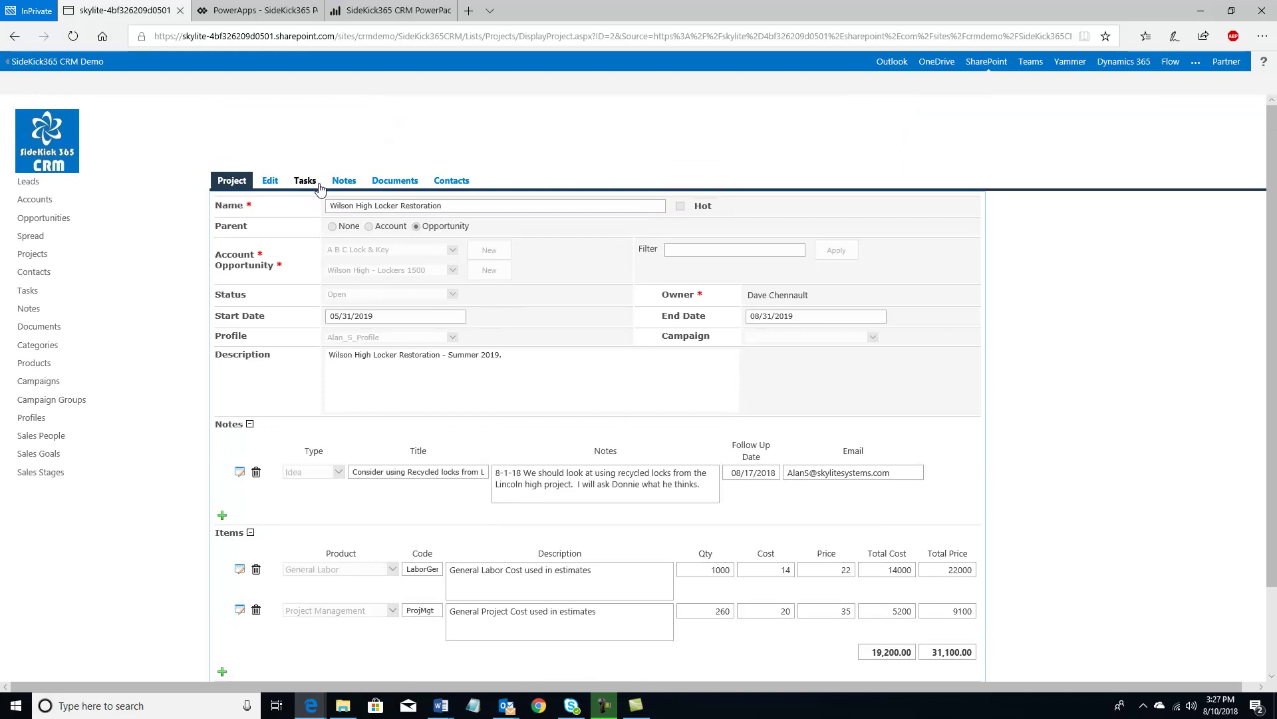
scroll(392, 226, "down", 3)
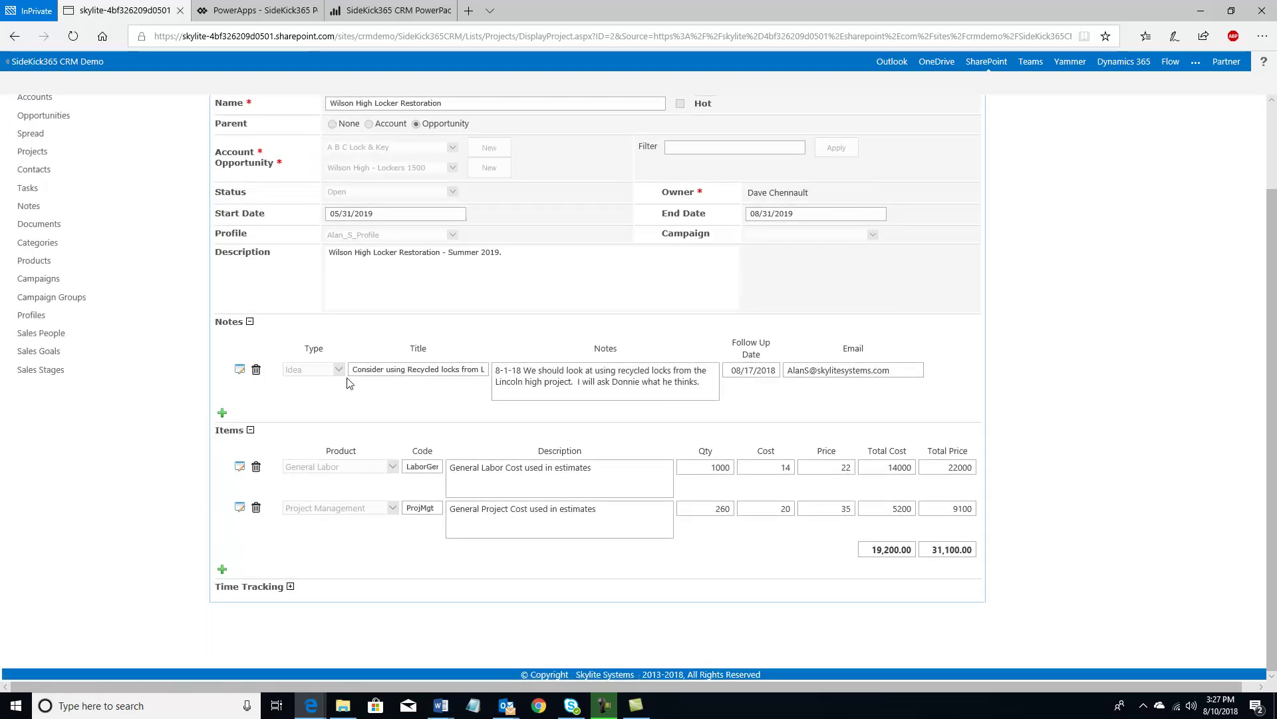
Add and save an Idea-type note titled 'Call Lyndon' with body text 'fff'.
left_click(223, 413)
left_click(338, 410)
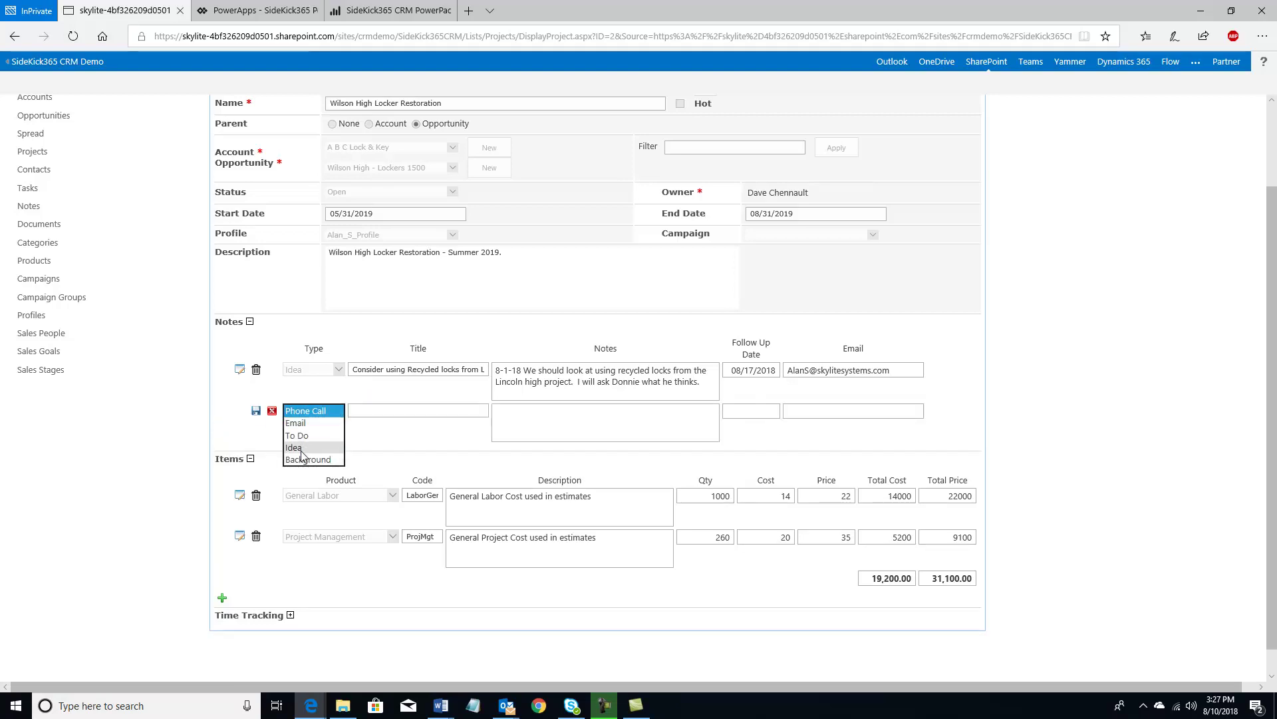
left_click(301, 451)
left_click(369, 411)
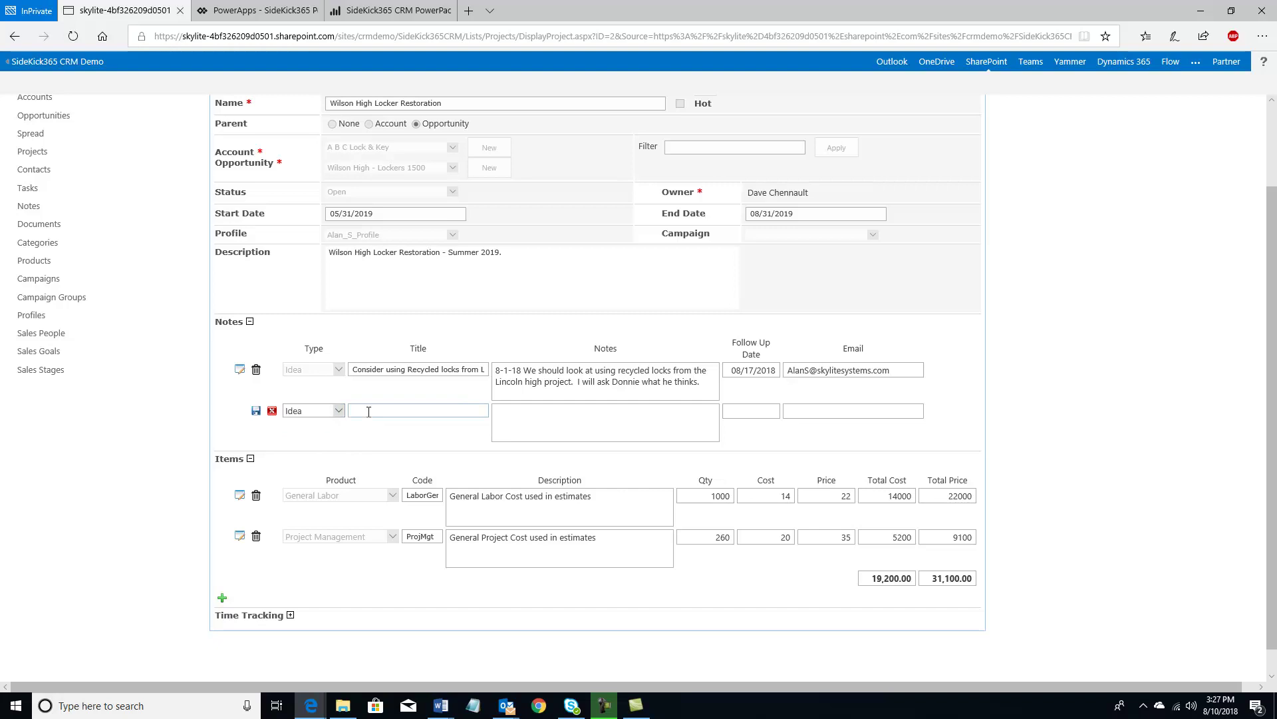
type("Call")
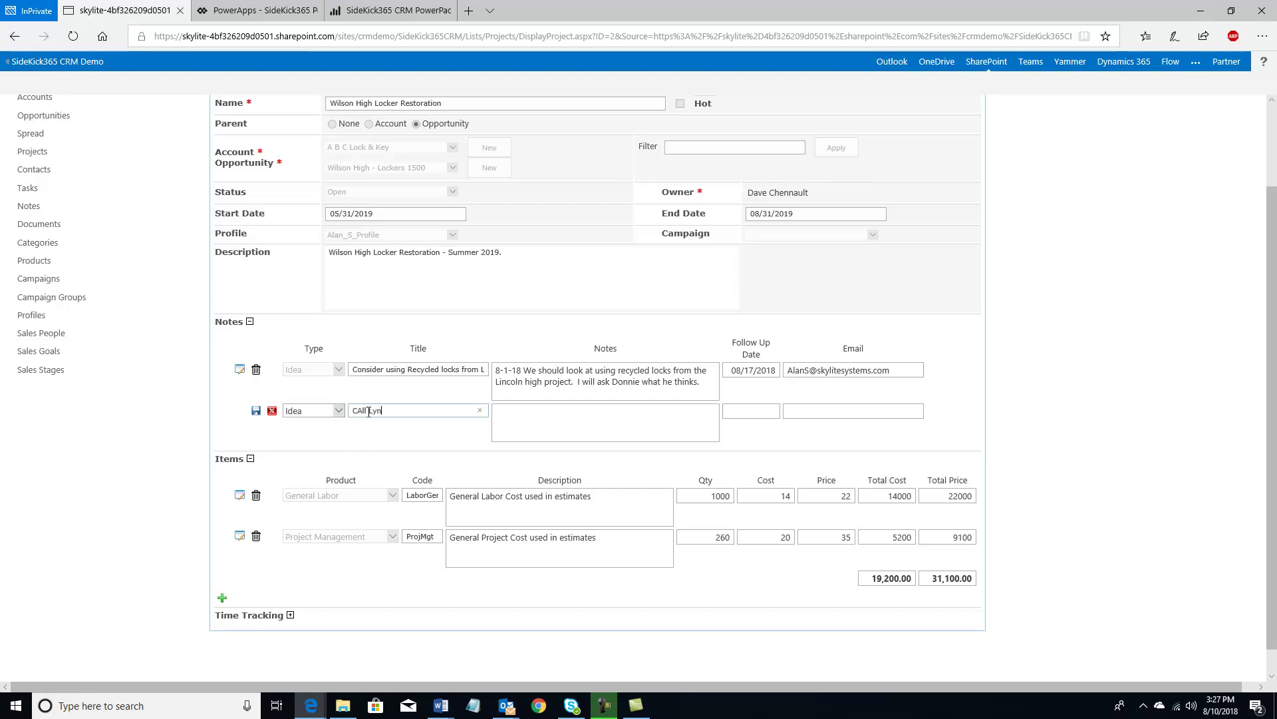
type(" Lyndon")
left_click(503, 416)
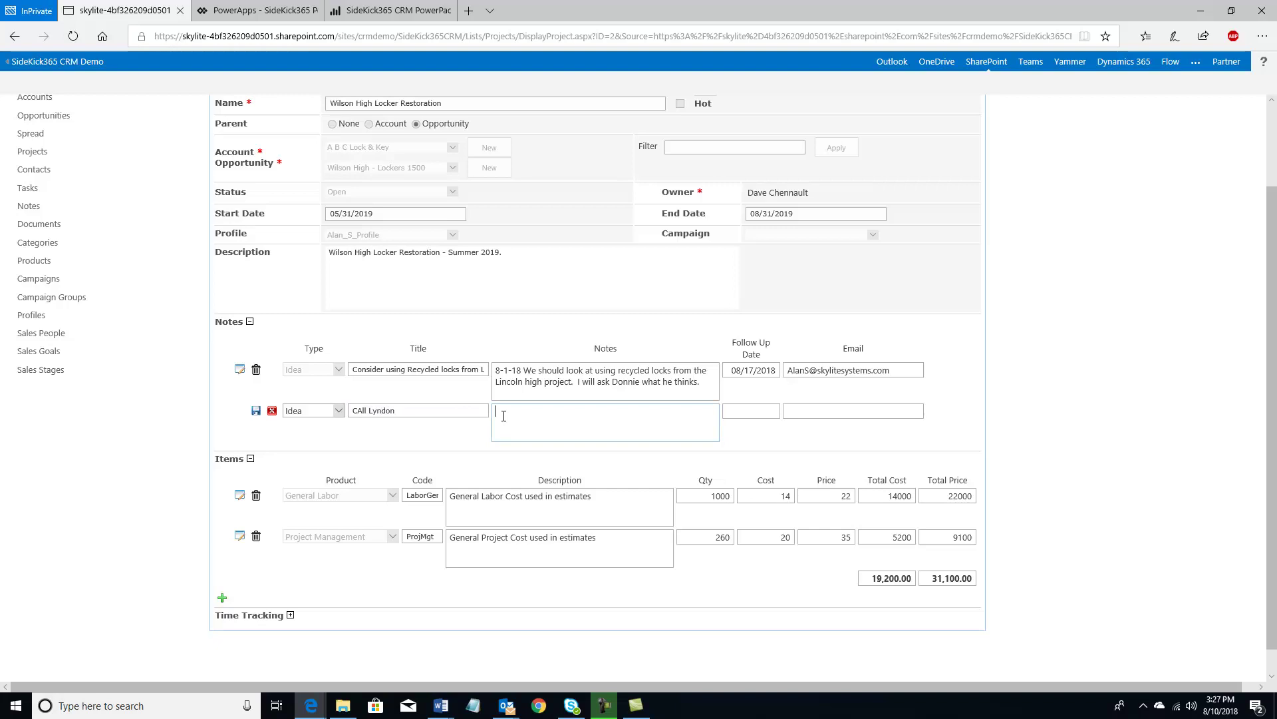
type("fff")
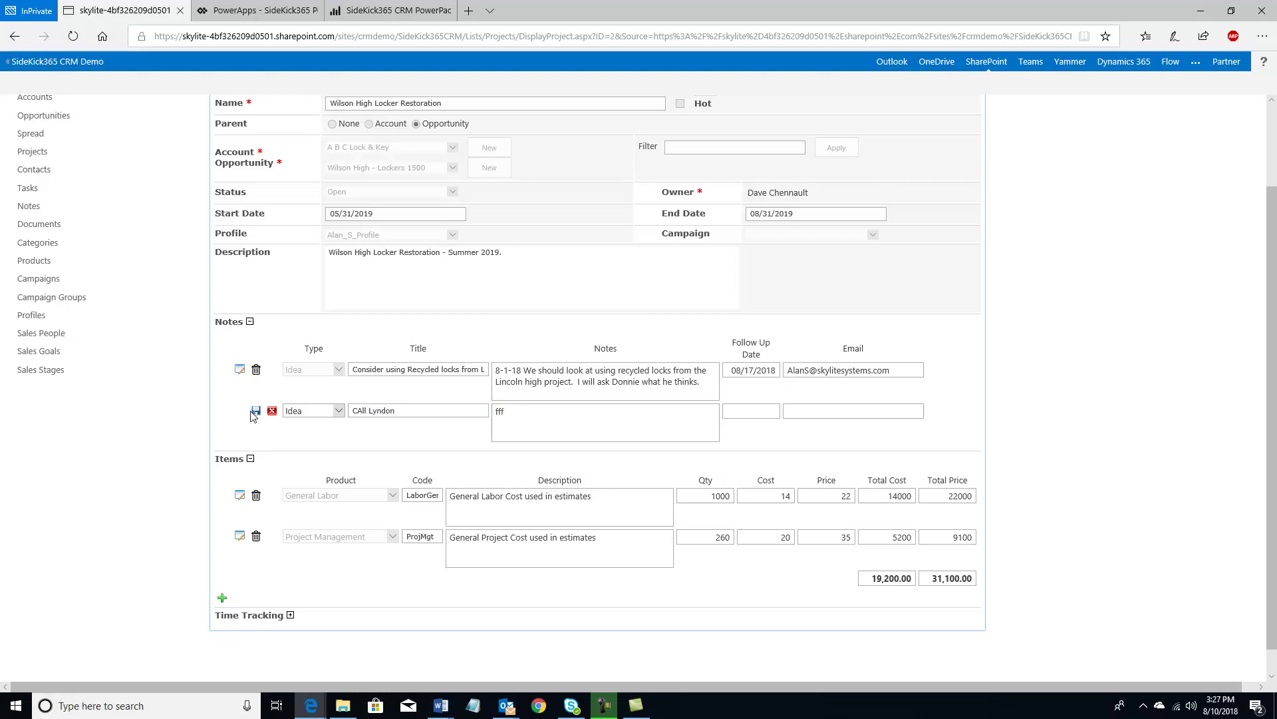
left_click(256, 412)
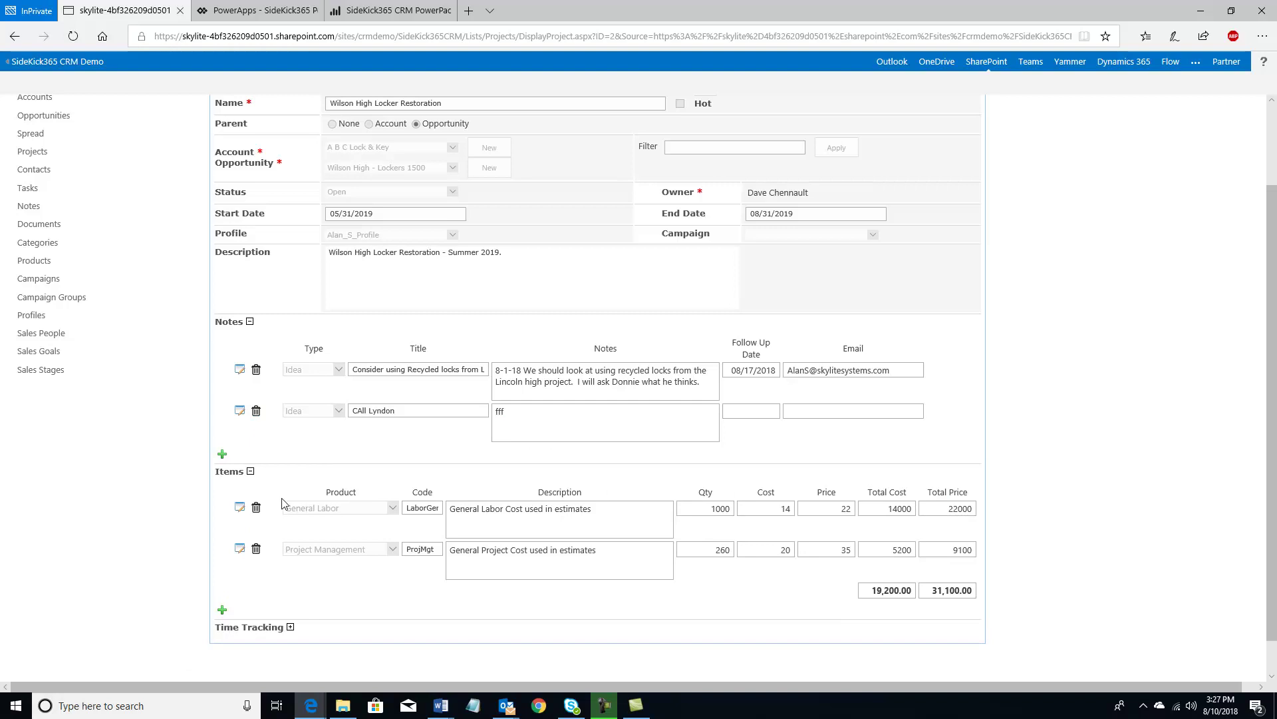
scroll(284, 504, "up", 3)
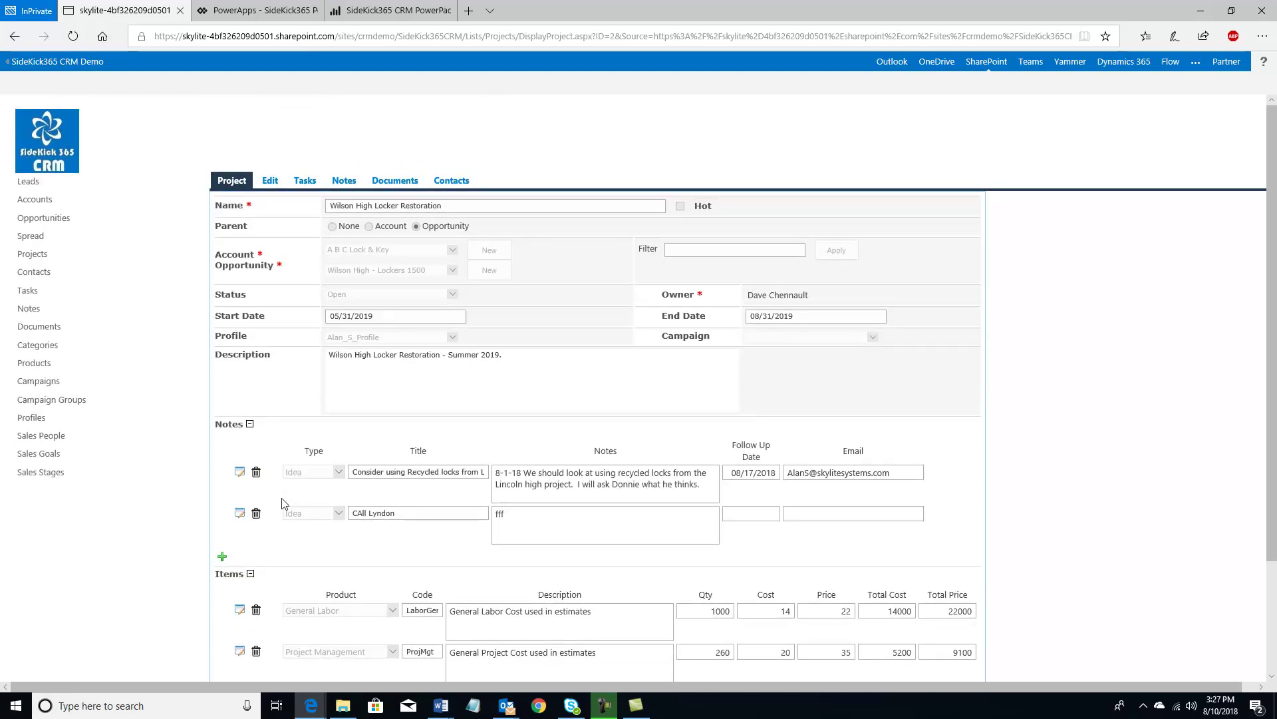
scroll(285, 505, "down", 3)
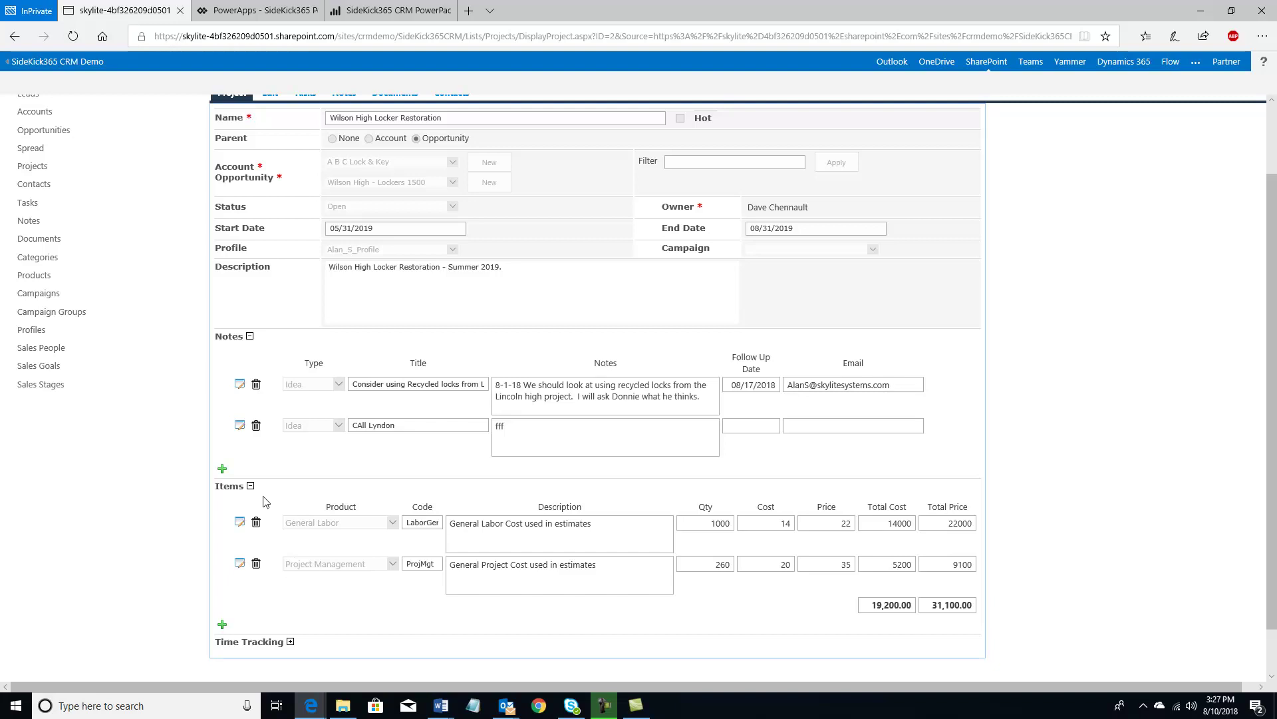
scroll(278, 532, "down", 1)
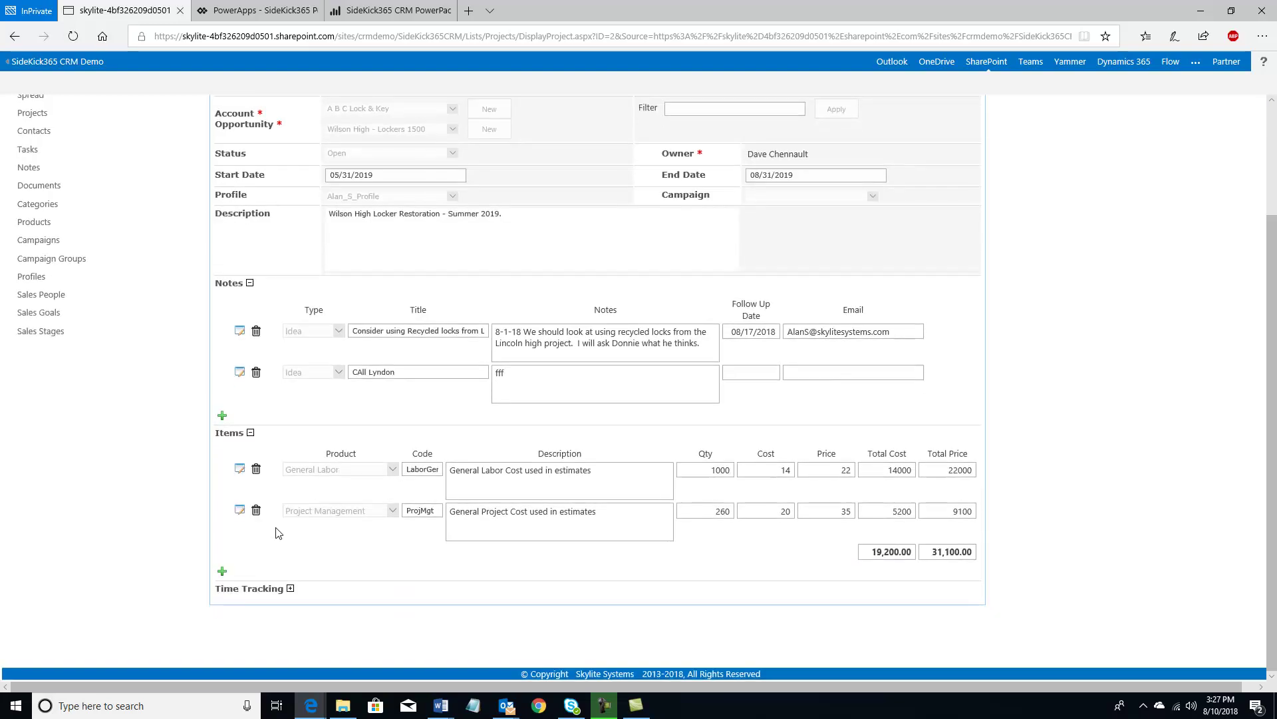
Expand the project's Time Tracking section, then return to the Accounts list.
left_click(291, 589)
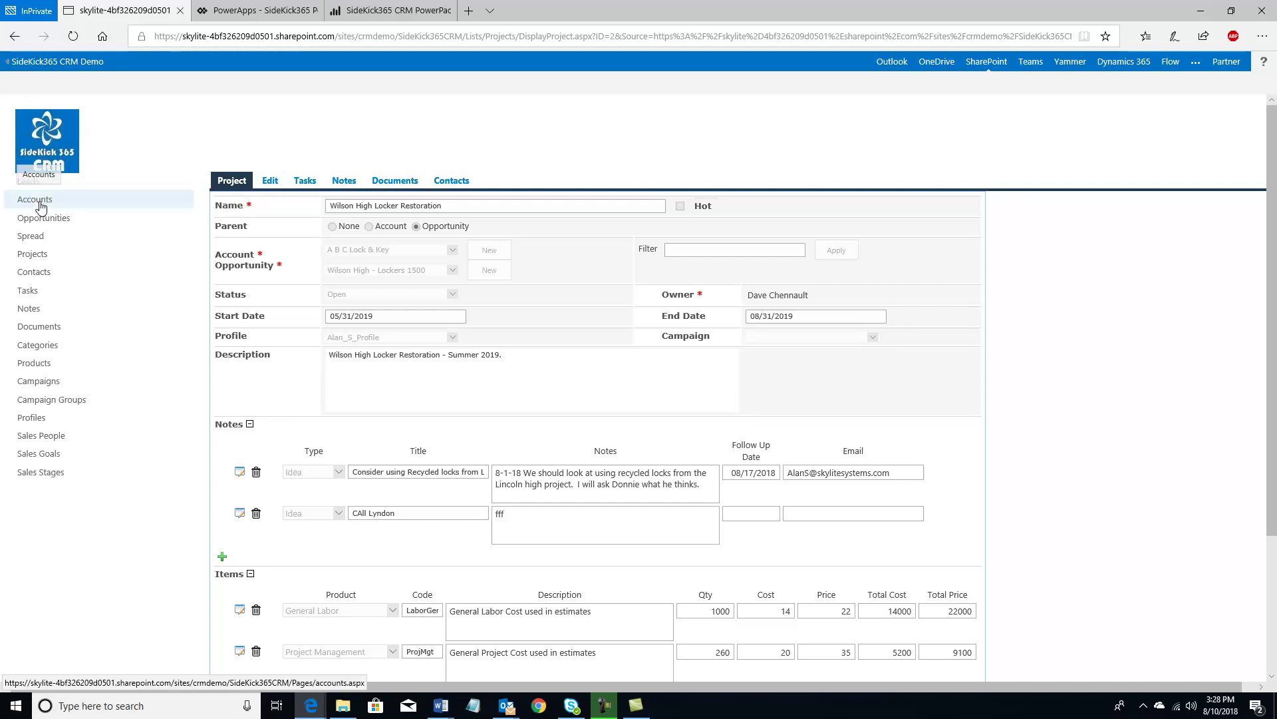
left_click(41, 207)
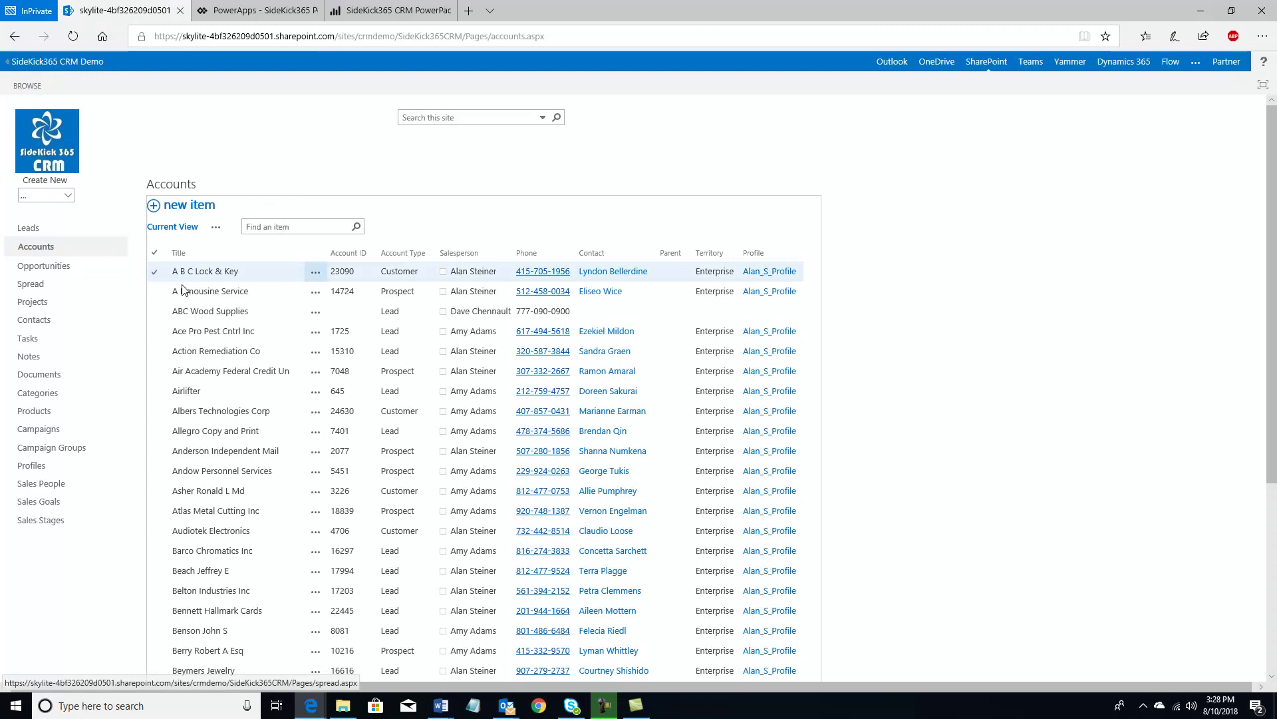
Switch to the SideKick365 PowerApp home screen listing open tasks and opportunities.
left_click(258, 14)
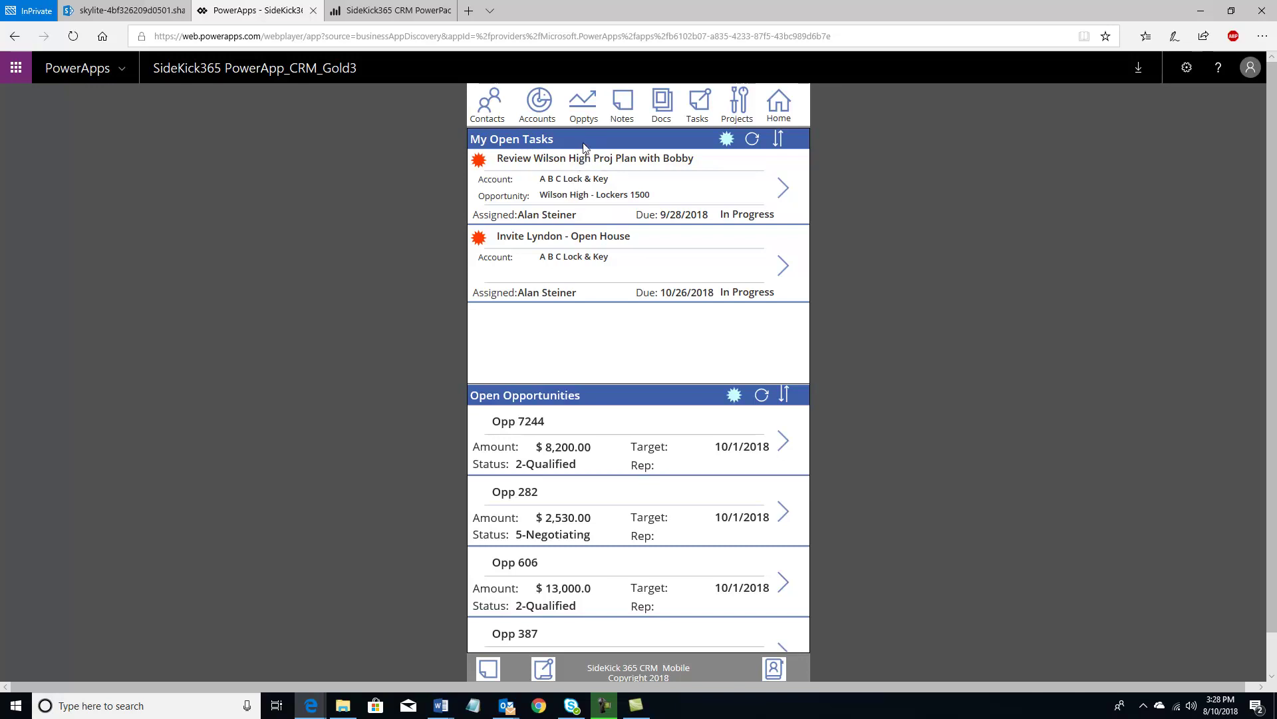
Open A B C Lock & Key in the app and view its notes and documents.
left_click(538, 110)
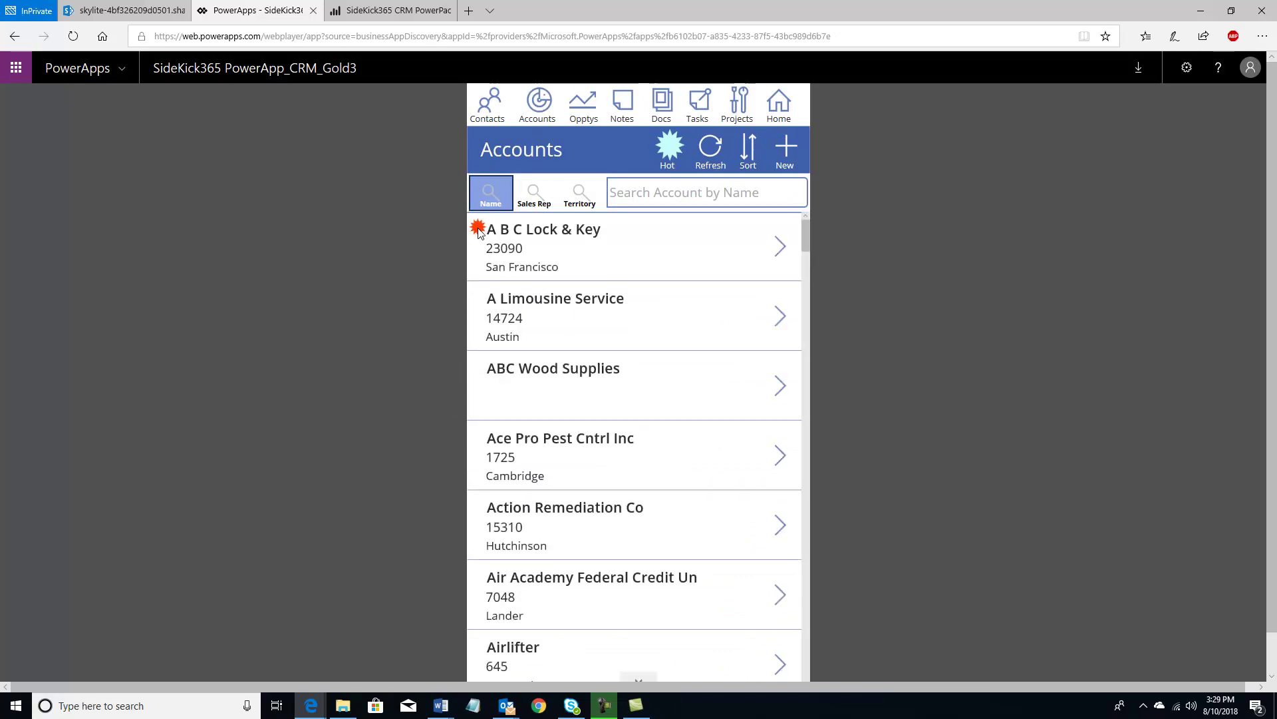
left_click(780, 248)
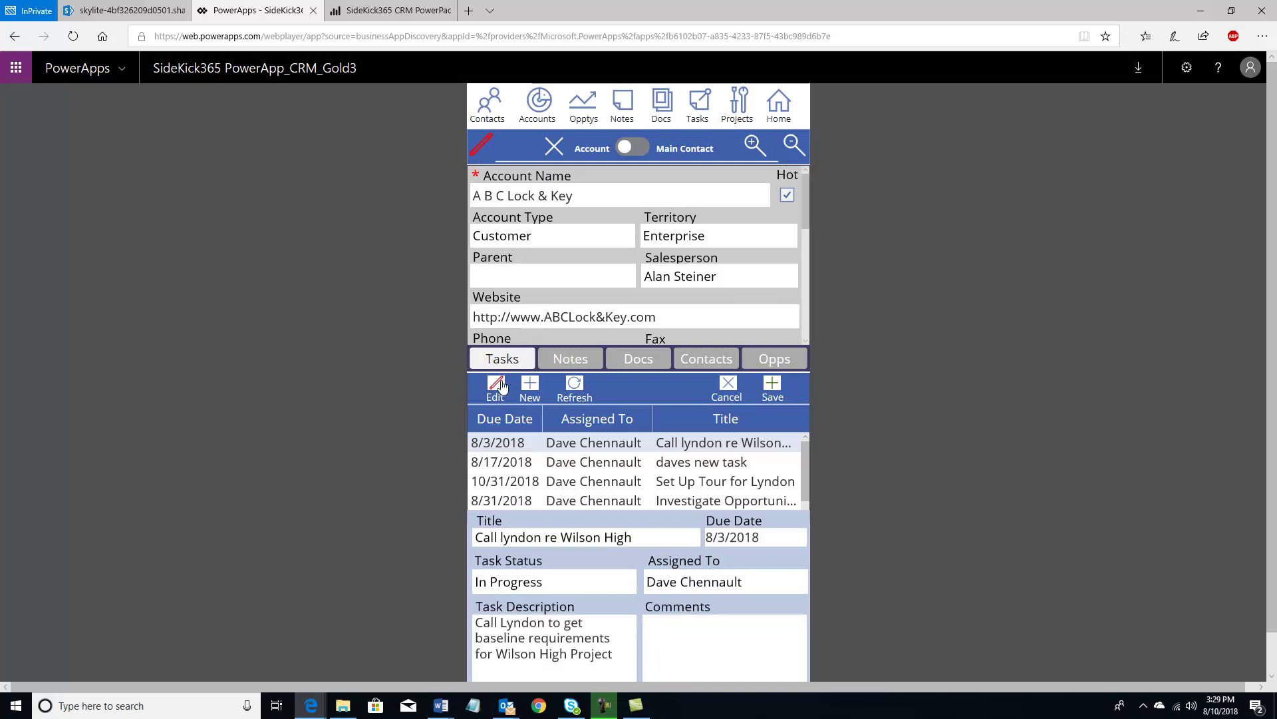
left_click(588, 360)
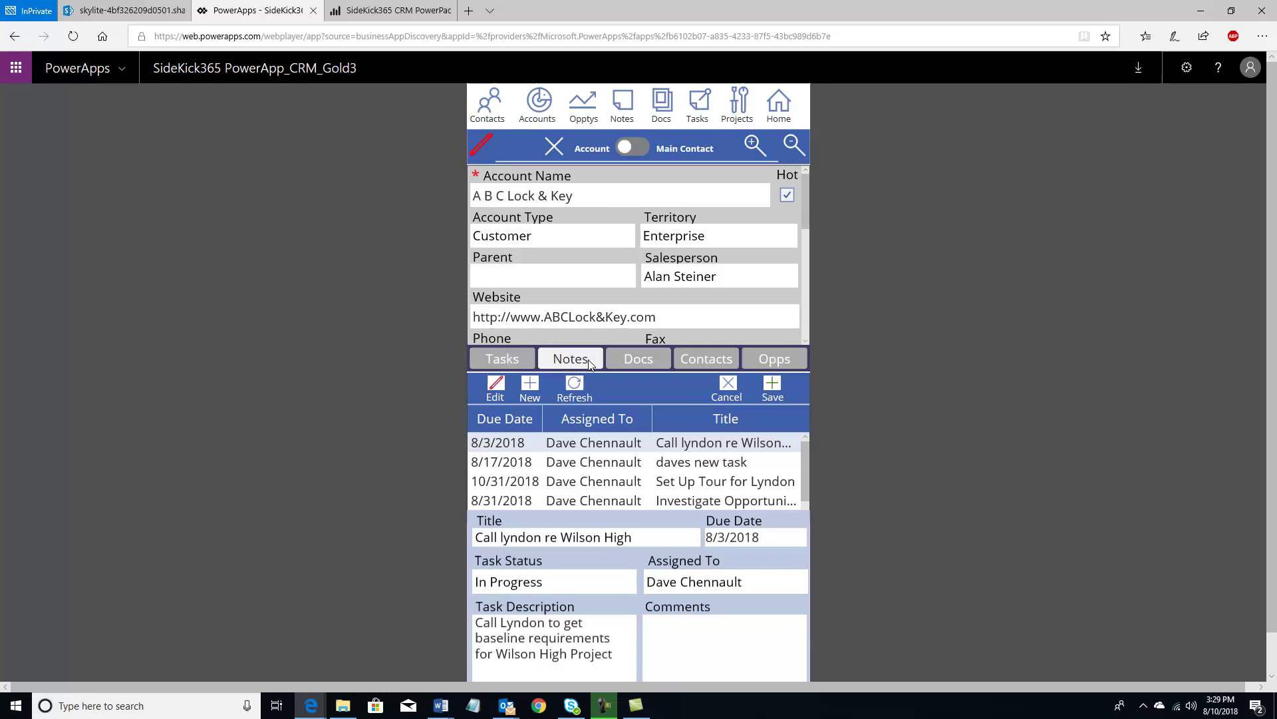
left_click(633, 365)
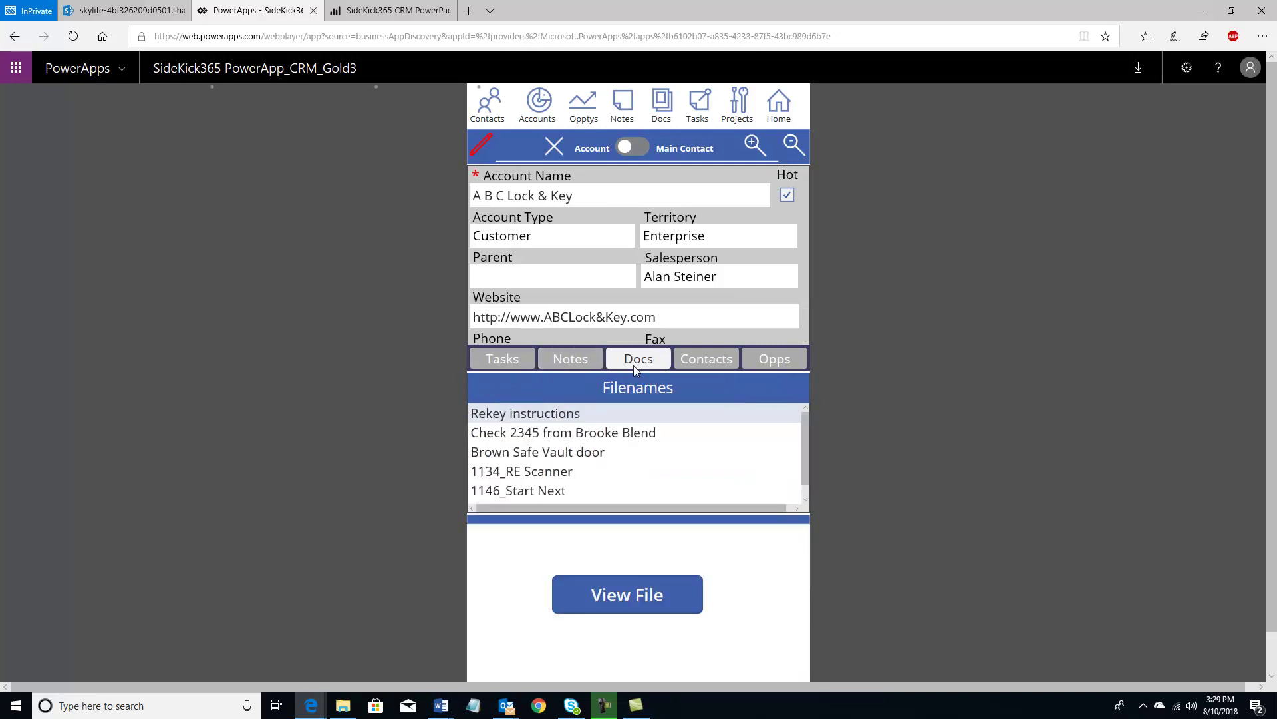
Show the account's contacts and view each of the three contacts' details.
left_click(696, 362)
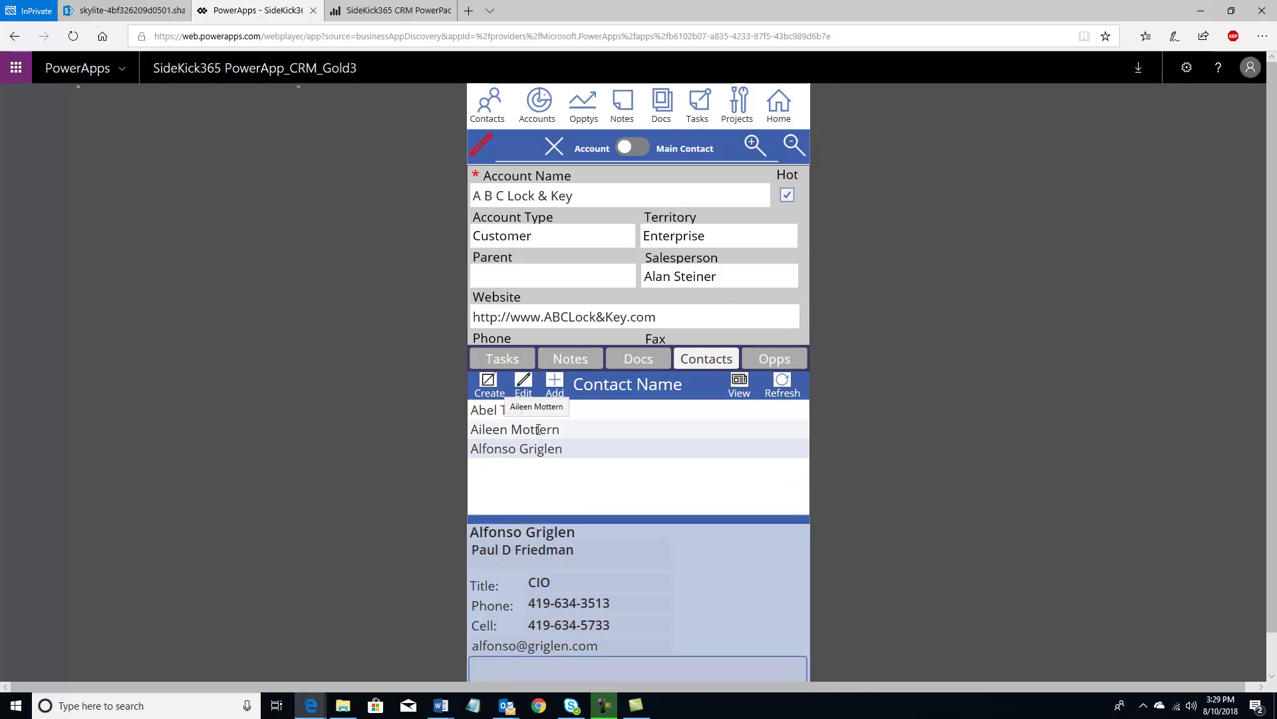
left_click(538, 429)
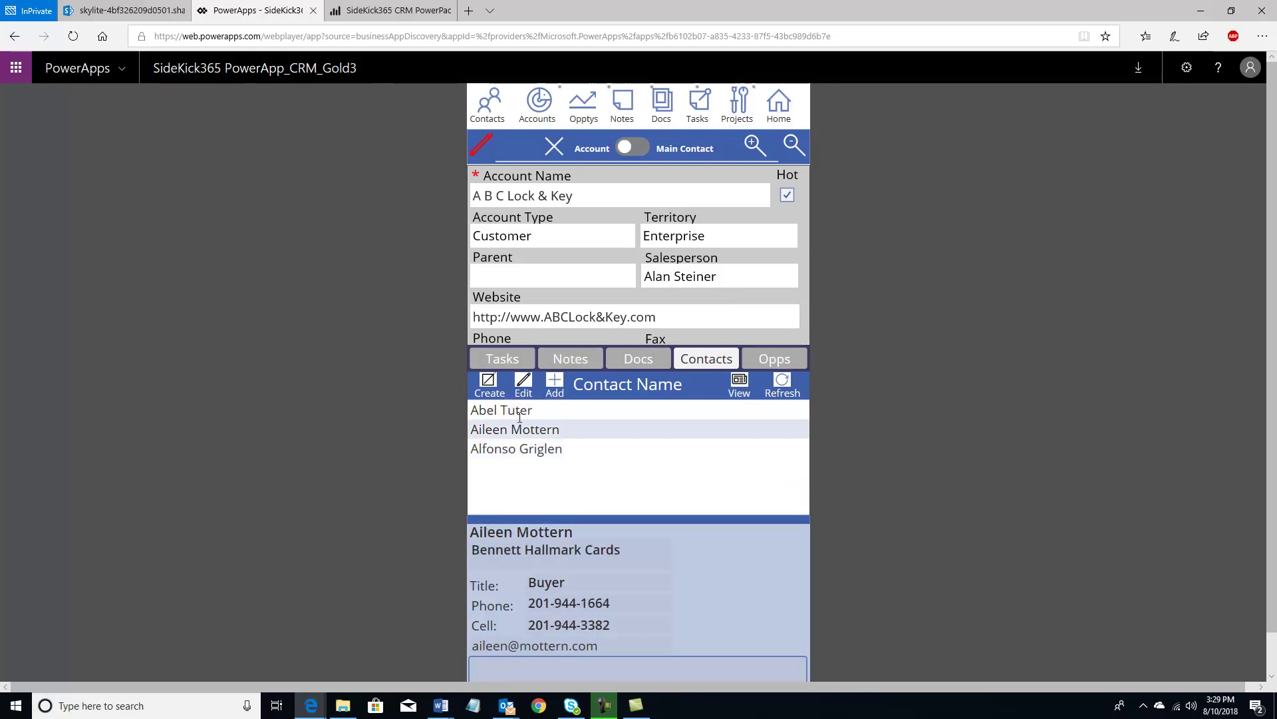
left_click(518, 411)
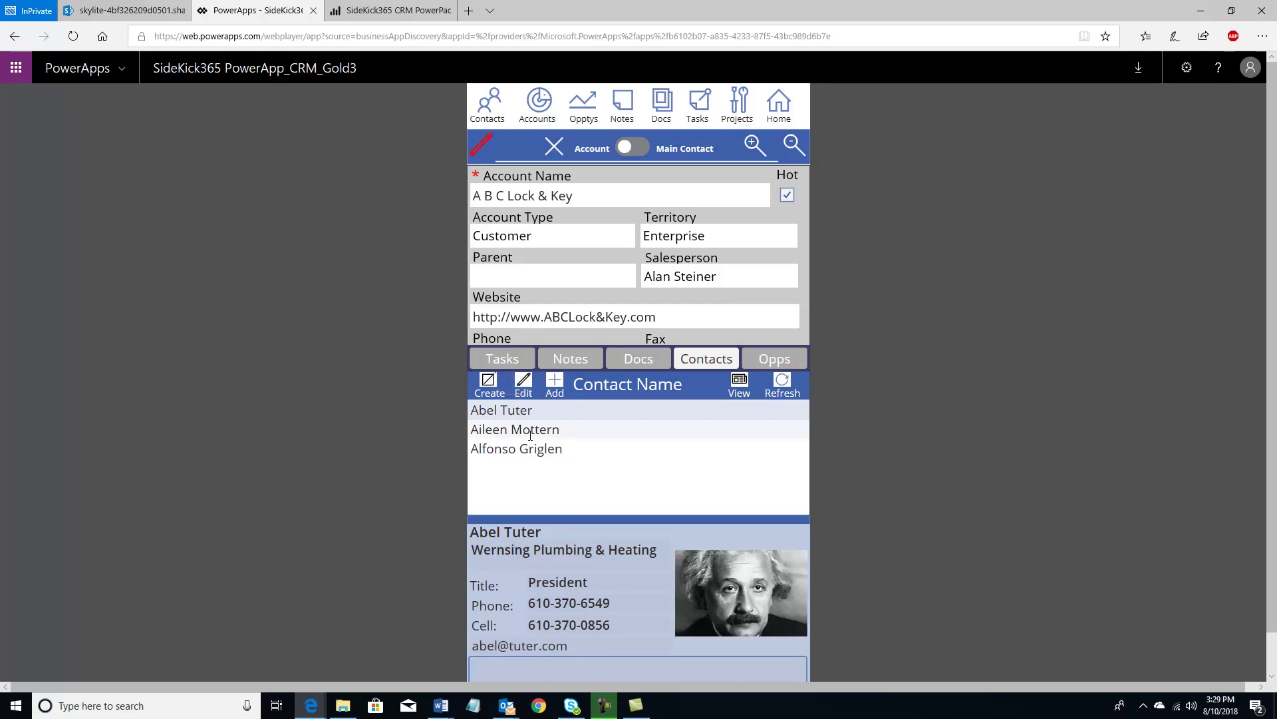
left_click(528, 431)
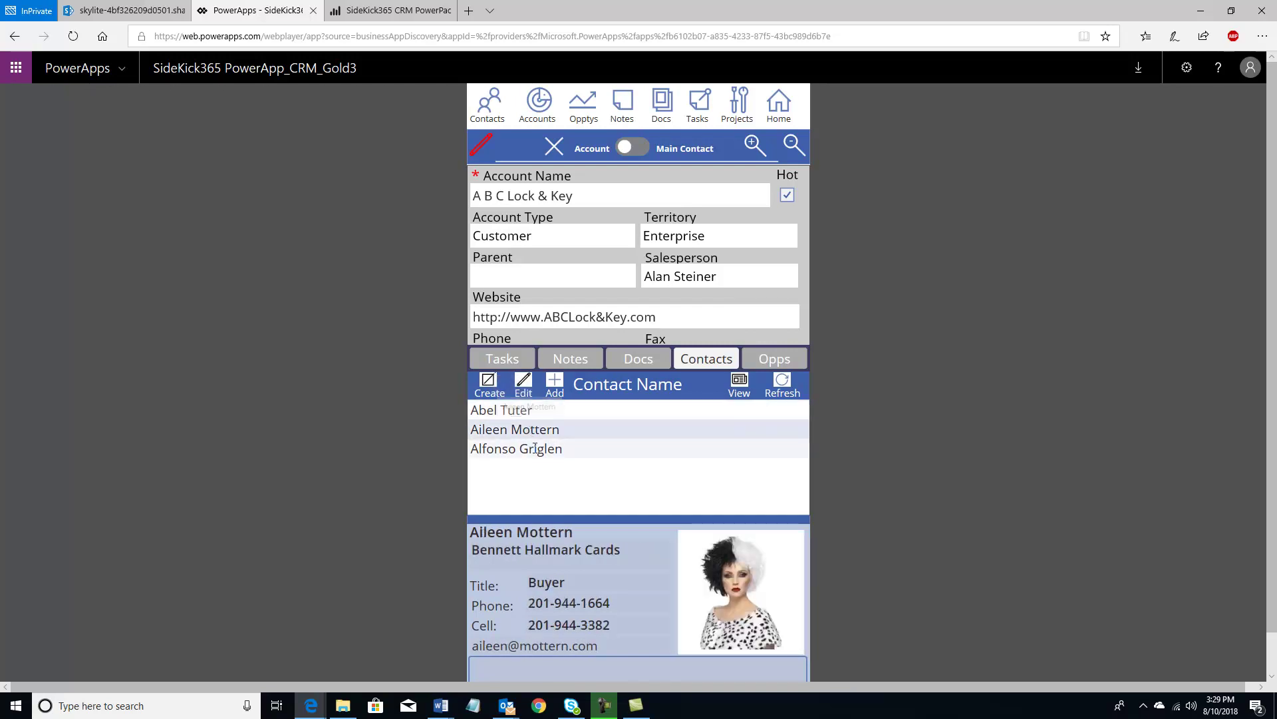
left_click(536, 448)
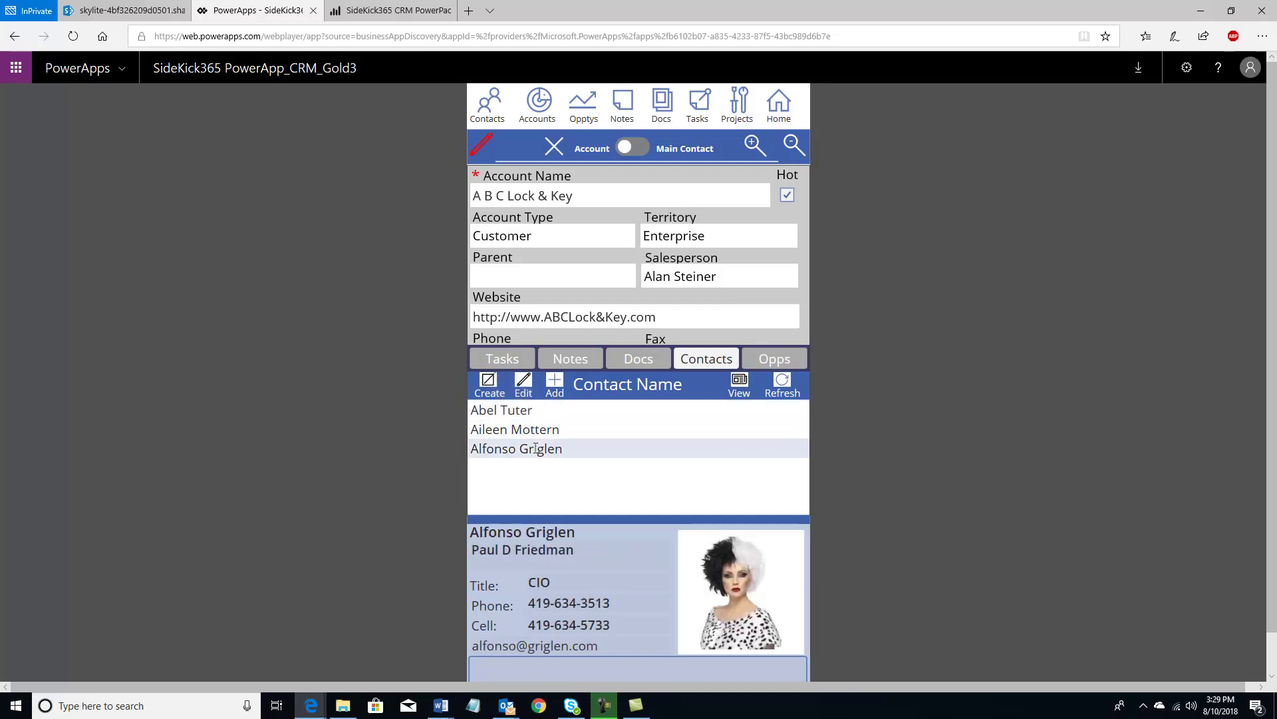
left_click(484, 431)
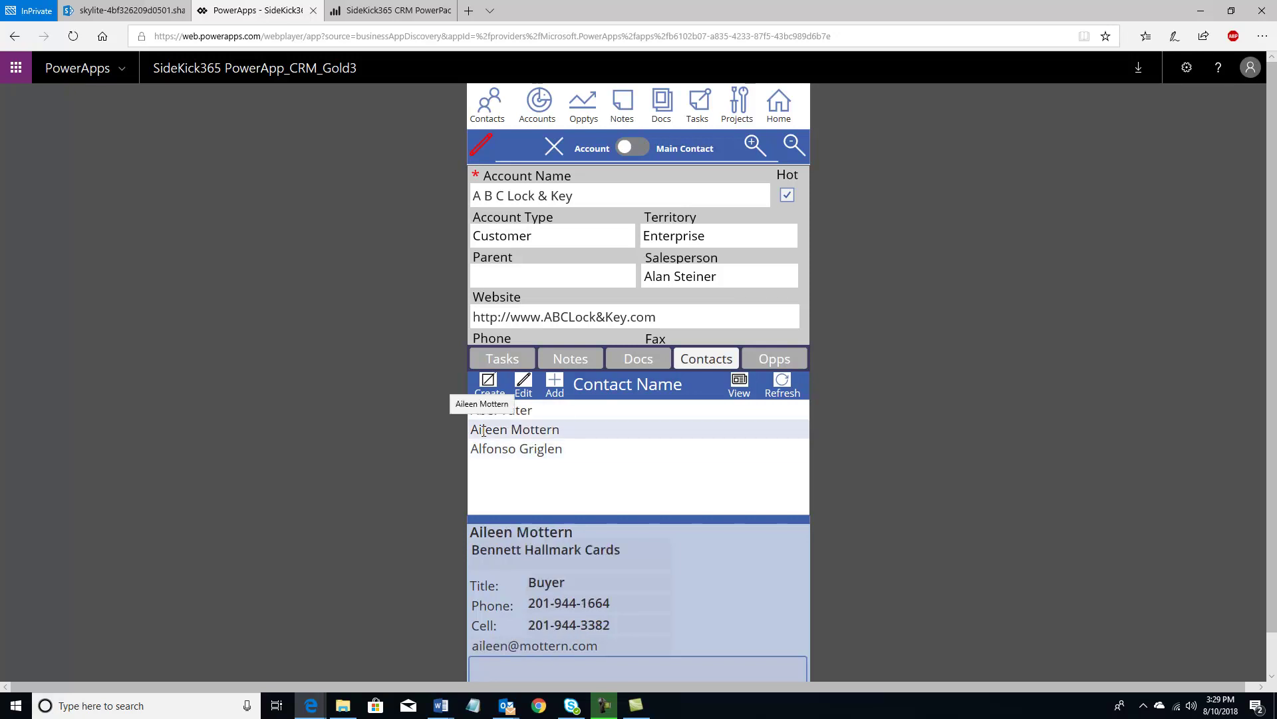
left_click(526, 412)
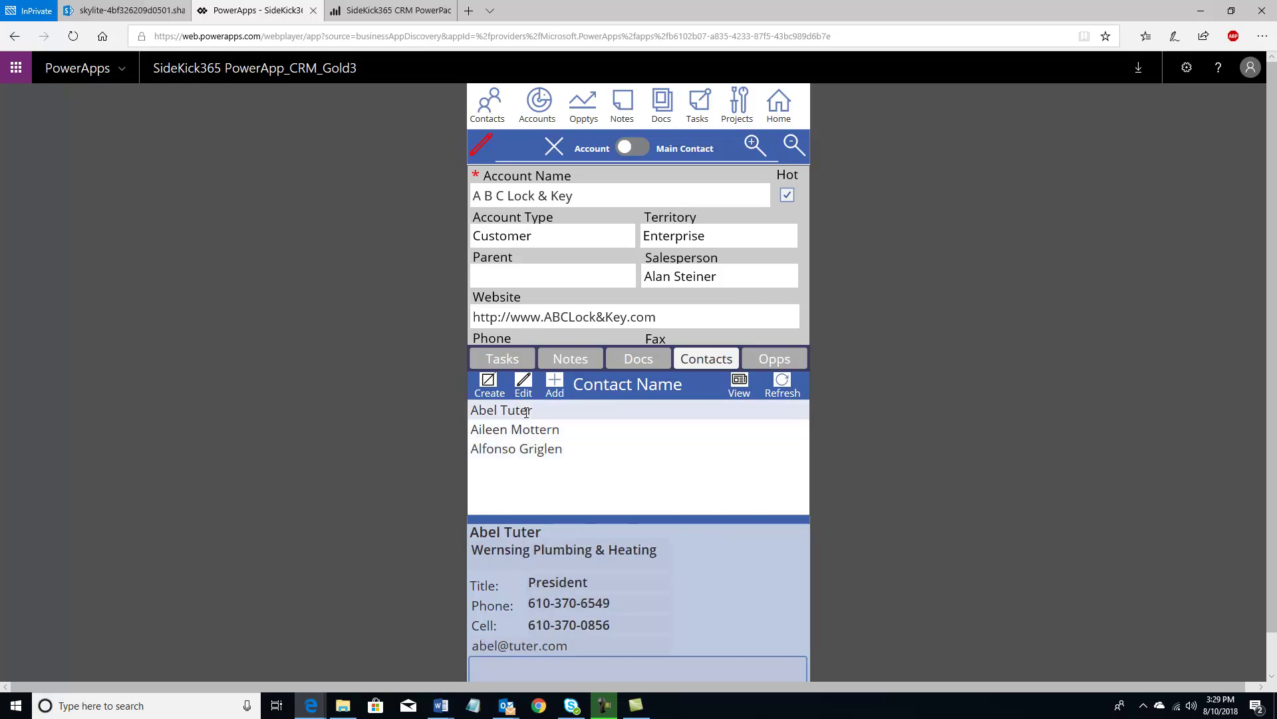
Open the Wilson High - Lockers 1500 opportunity from the account's opportunities.
left_click(776, 358)
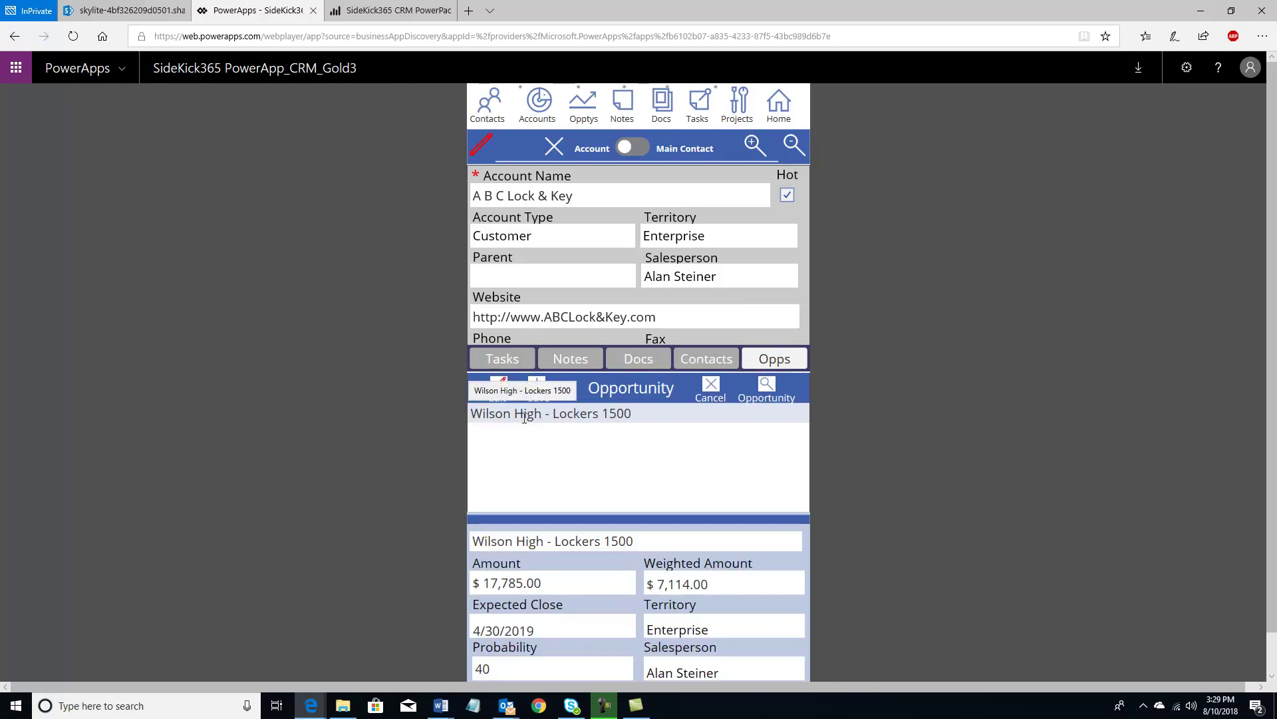
left_click(767, 388)
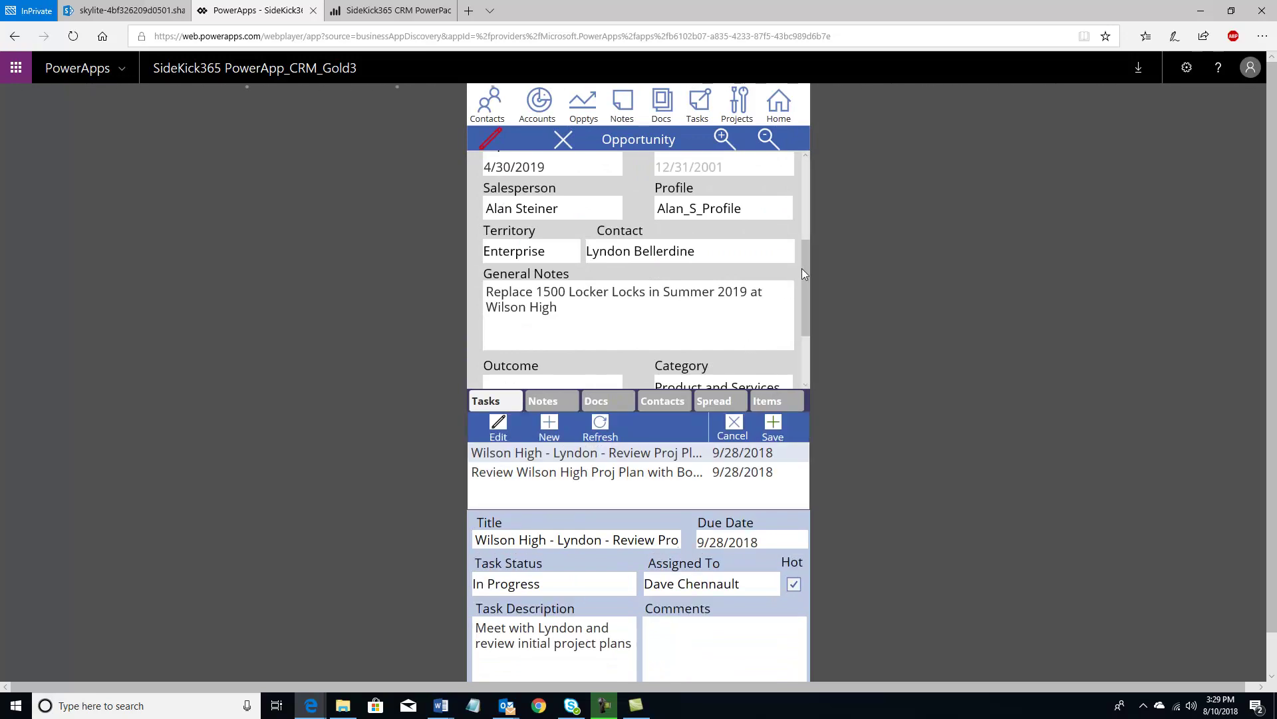
left_click_drag(805, 264, 799, 166)
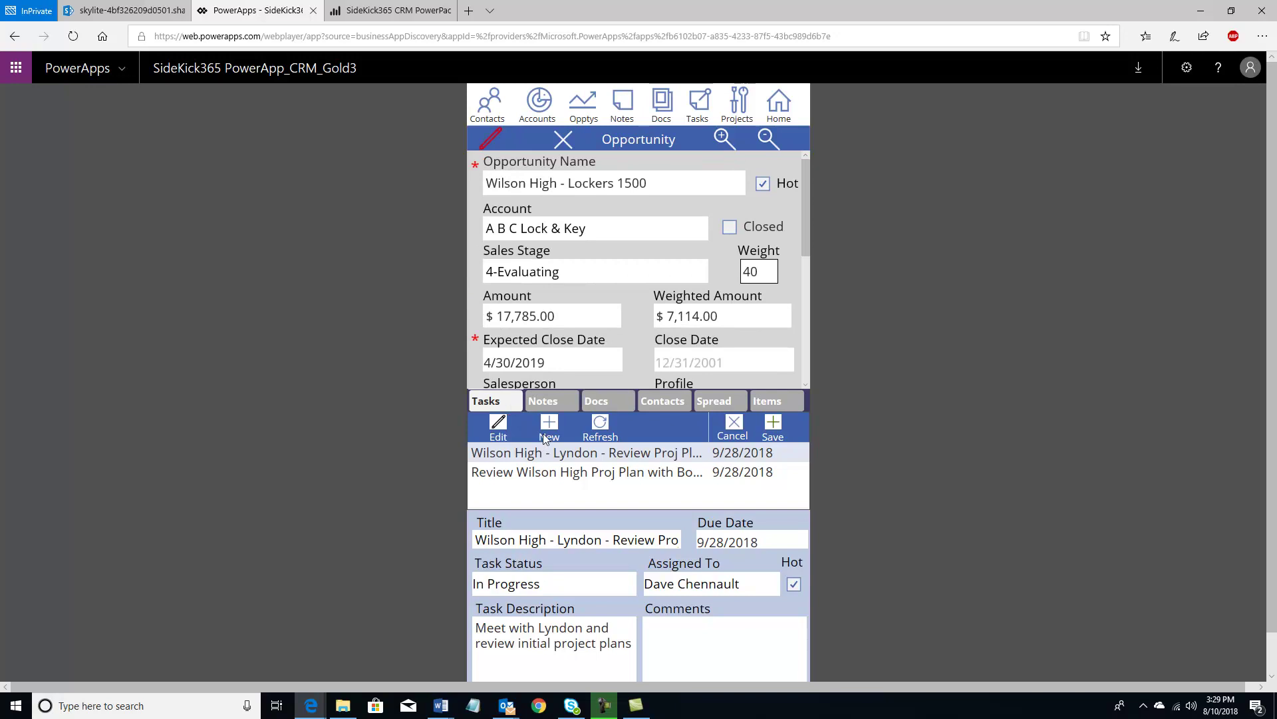
Review the opportunity's notes, documents, contacts, revenue spread and line items, then switch to the PowerPack report.
left_click(556, 401)
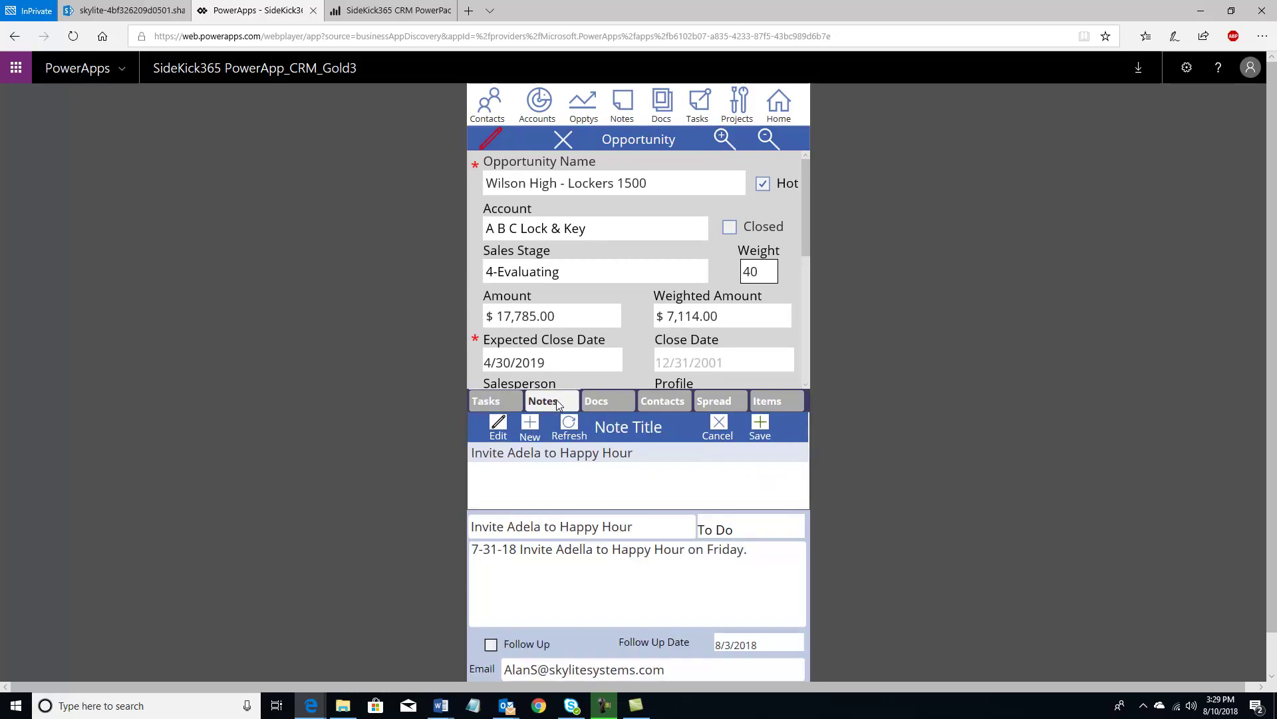
left_click(624, 402)
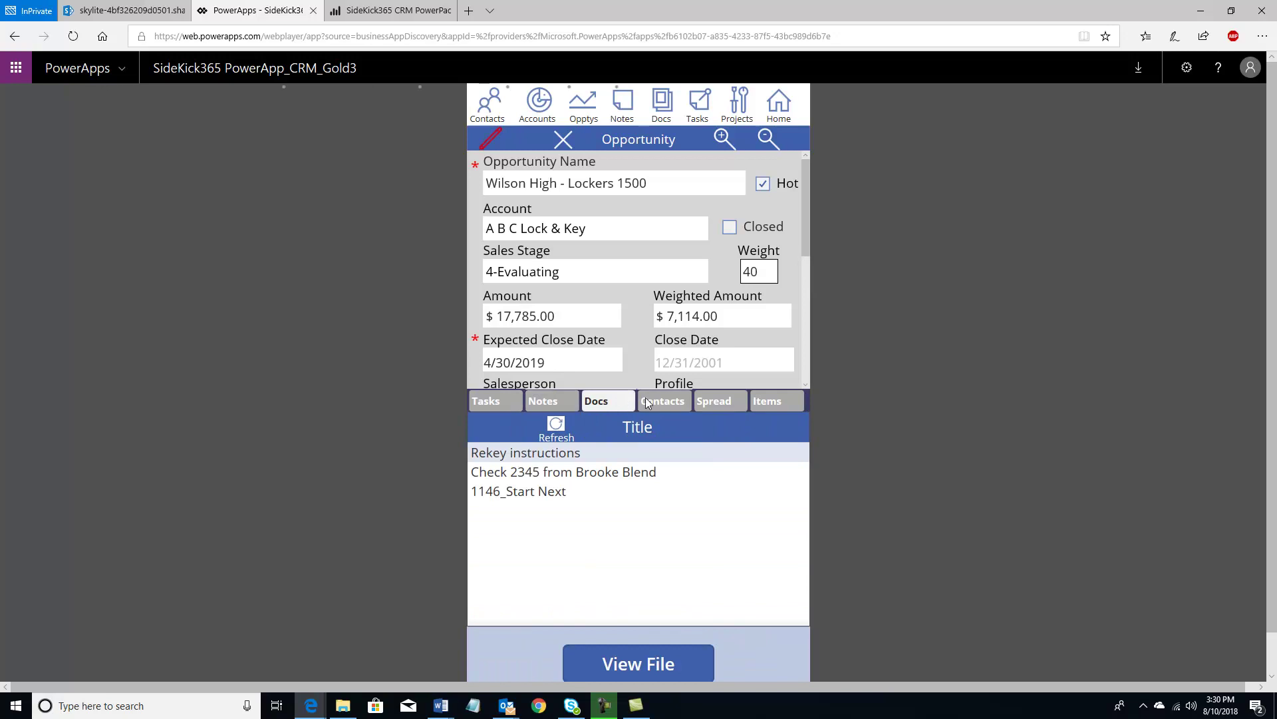
left_click(688, 402)
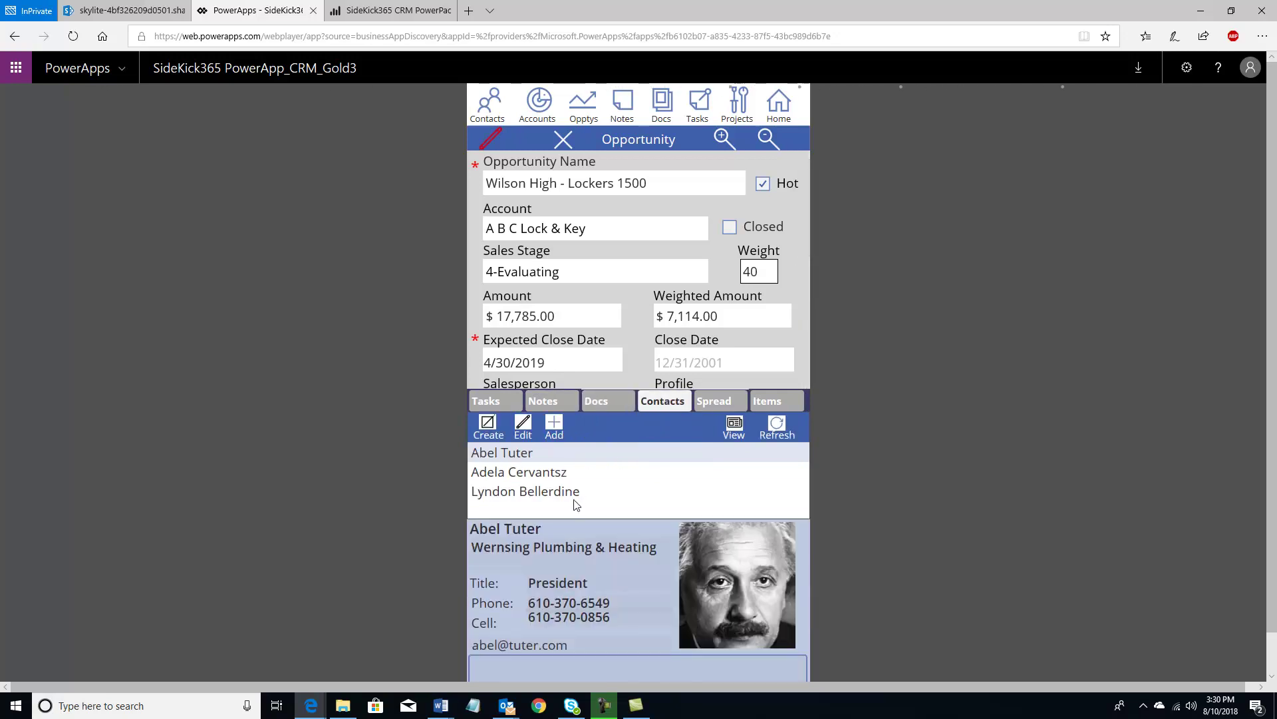
left_click(720, 403)
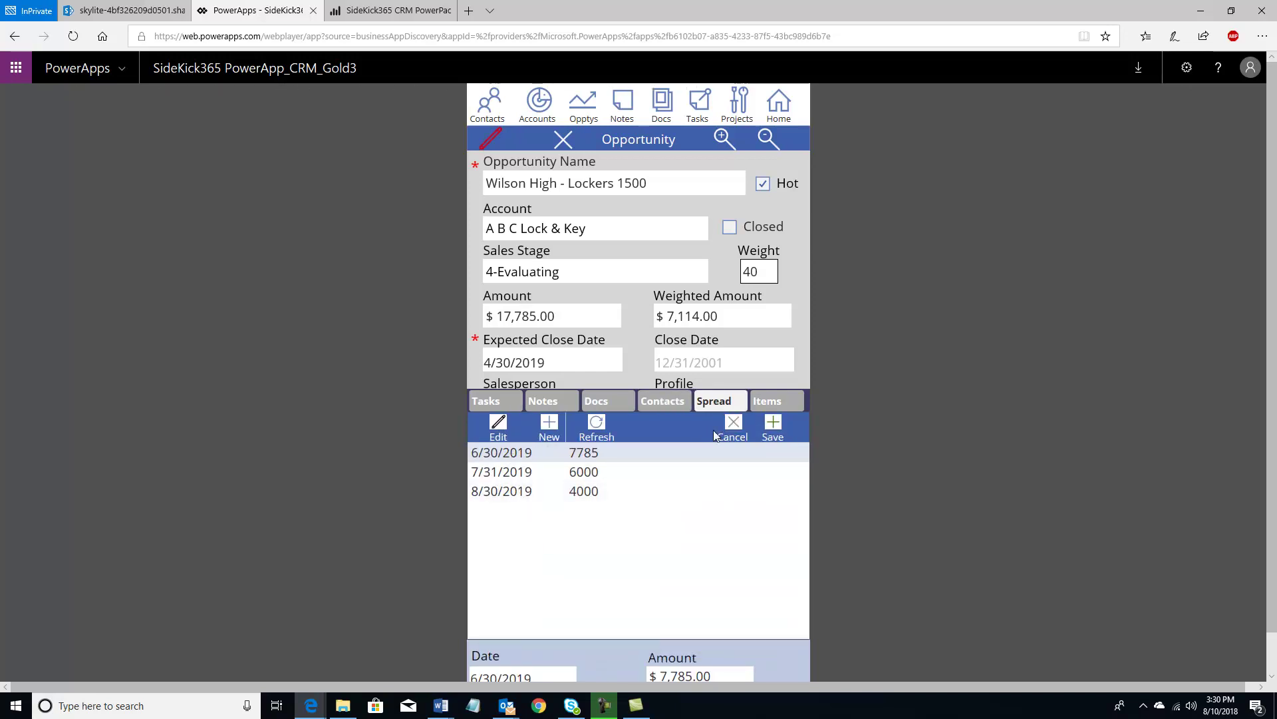
left_click(764, 402)
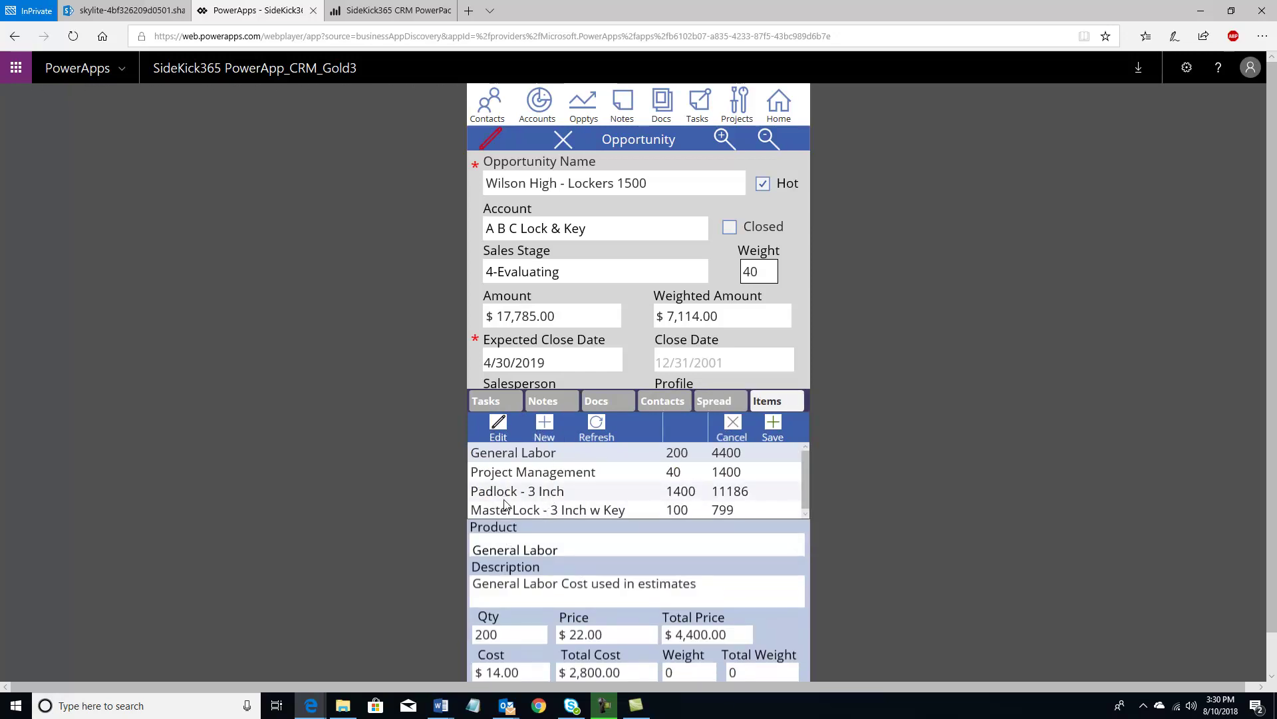
left_click(351, 12)
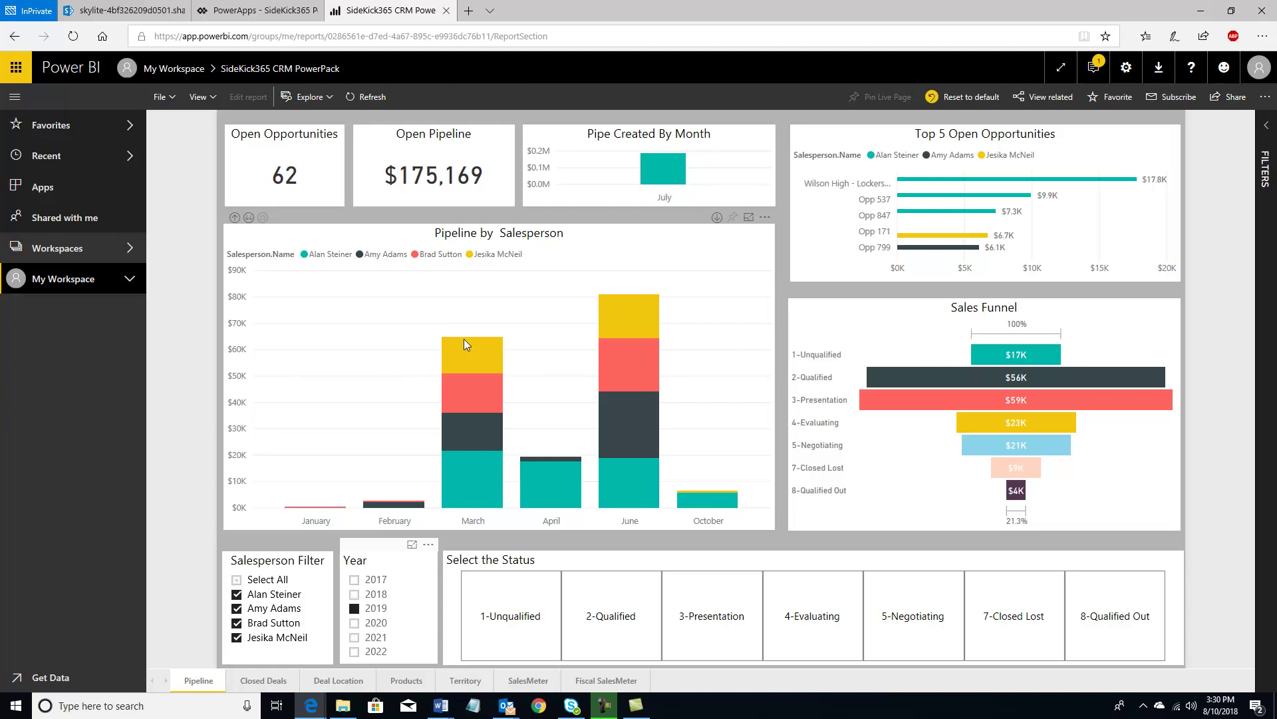
mouse_move(464, 341)
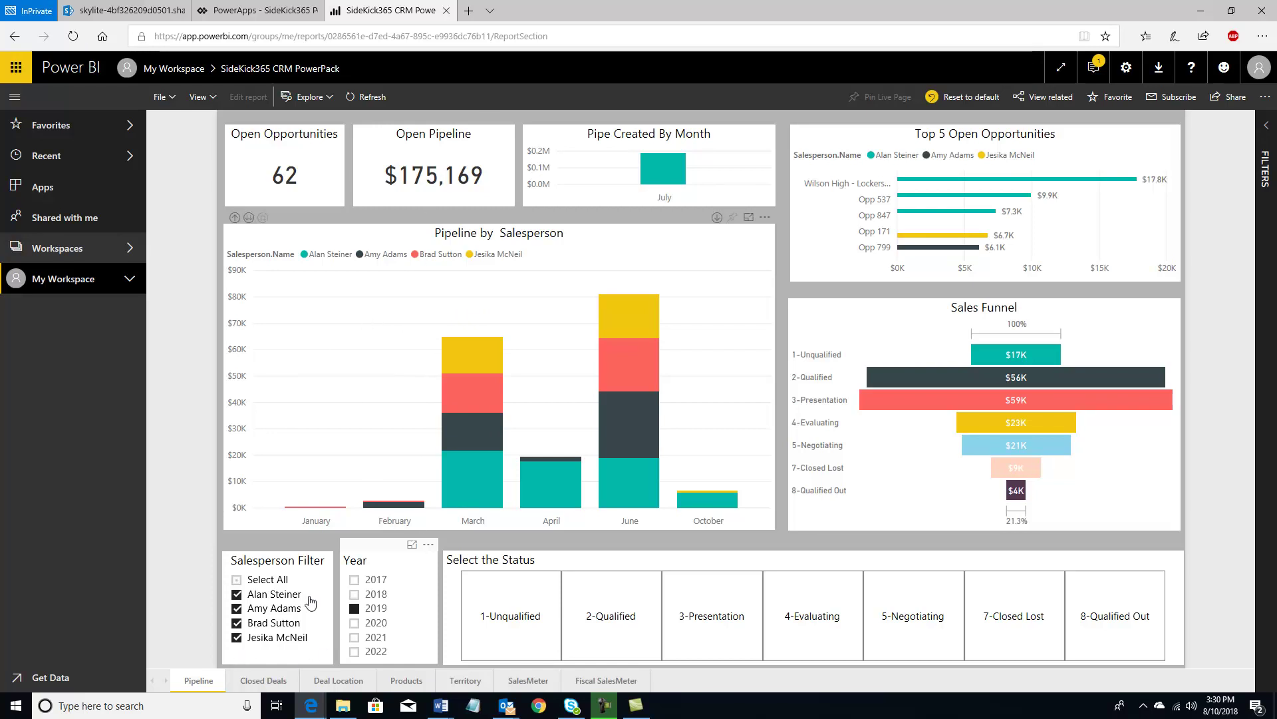
On the Closed Deals page, clear the salesperson filter so all salespeople show.
left_click(264, 680)
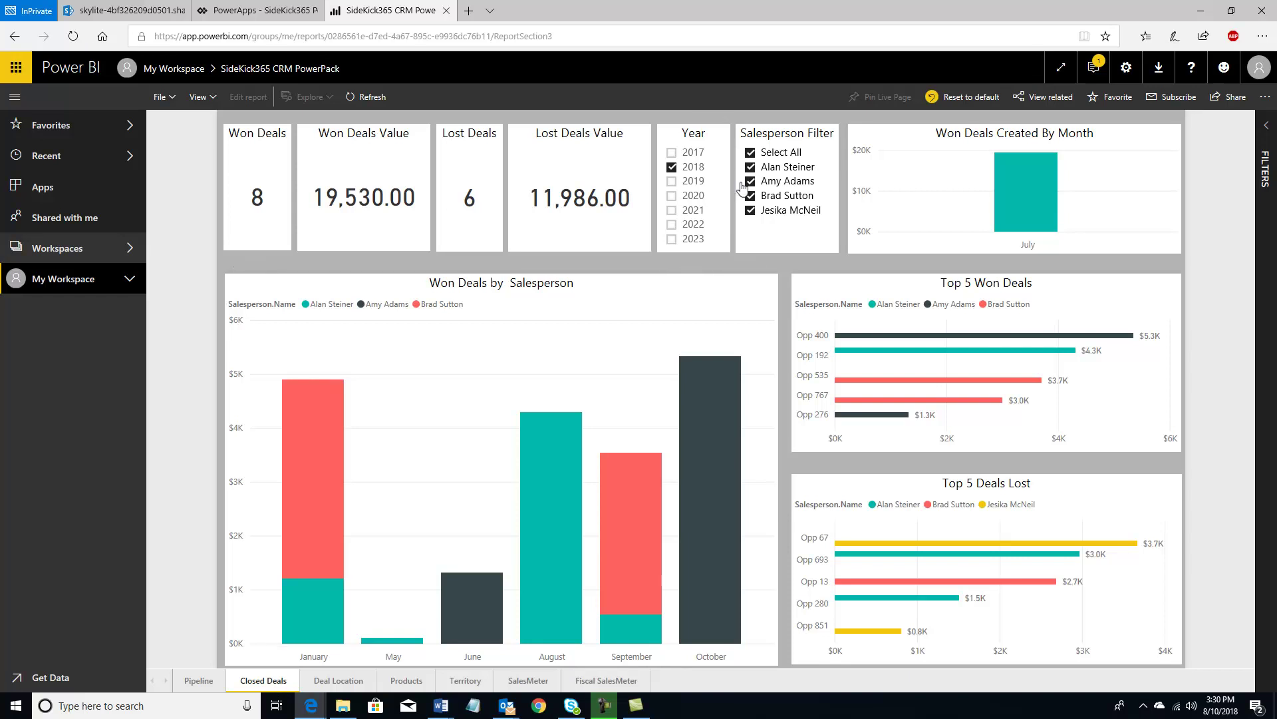
left_click(749, 182)
left_click(750, 196)
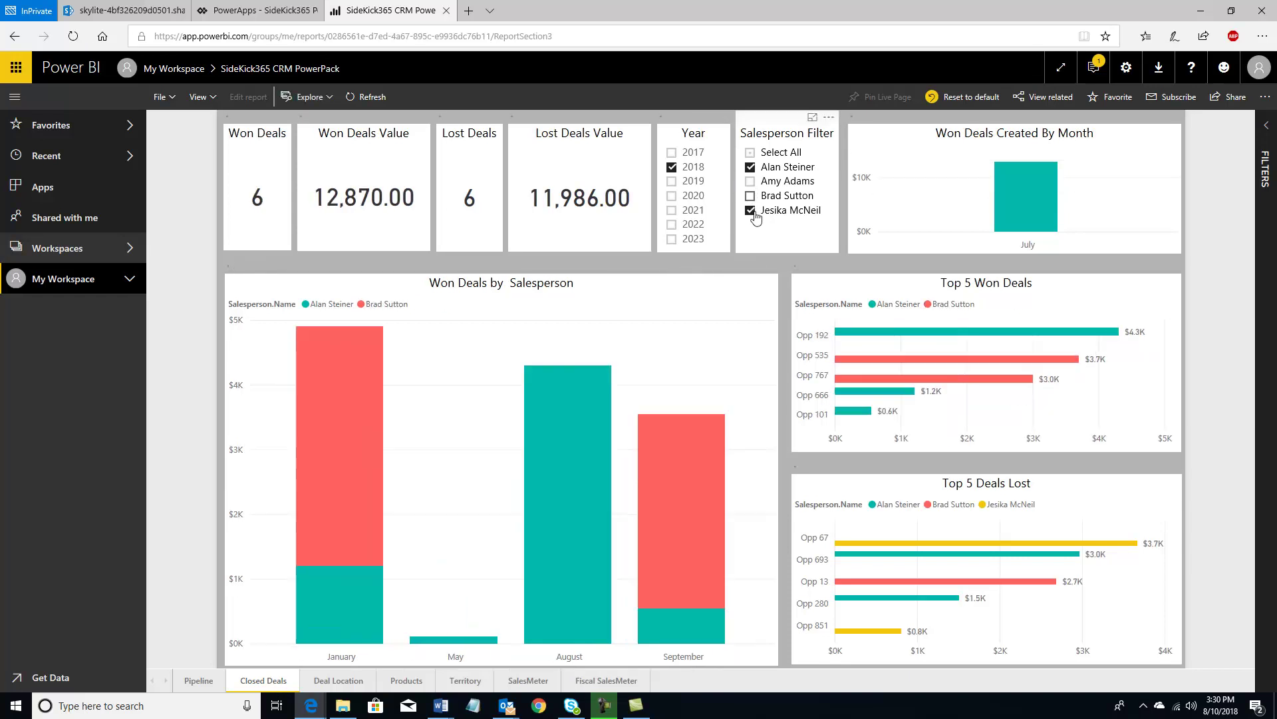
left_click(750, 211)
left_click(751, 167)
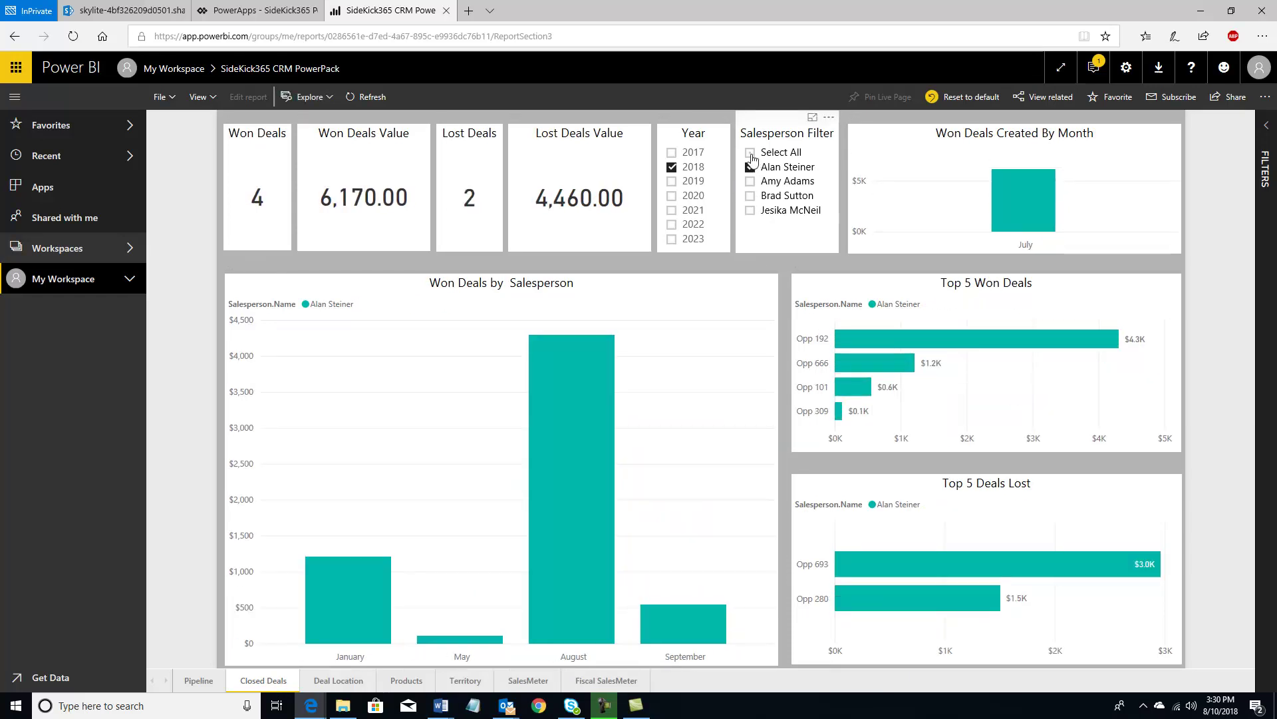
Toggle 2019 in the Year slicer, ending with 2018-only deal results.
left_click(672, 182)
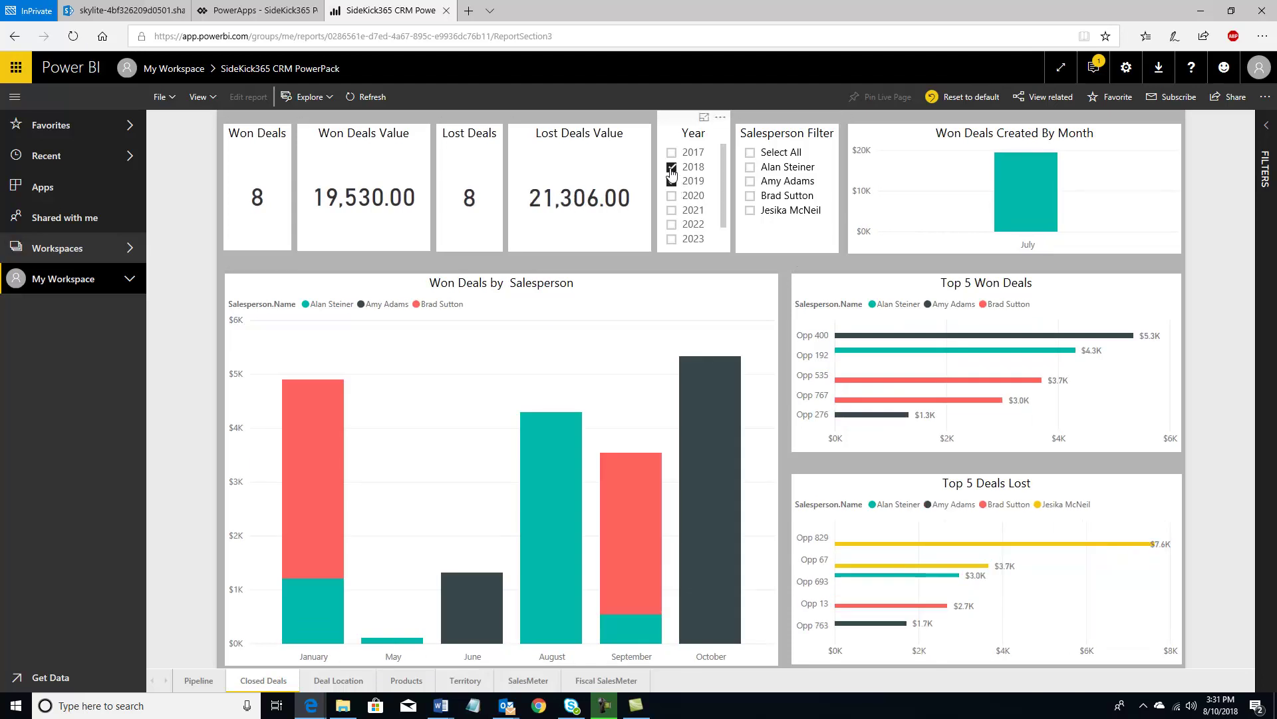
left_click(672, 168)
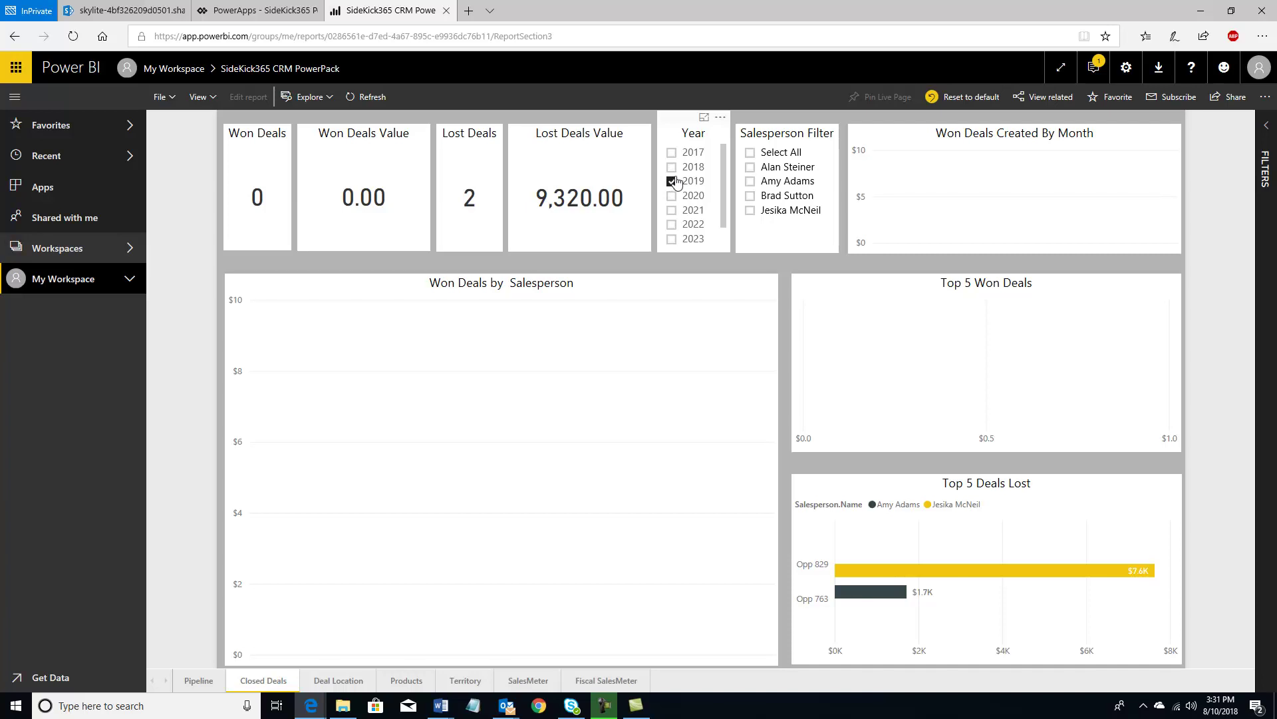
left_click(672, 168)
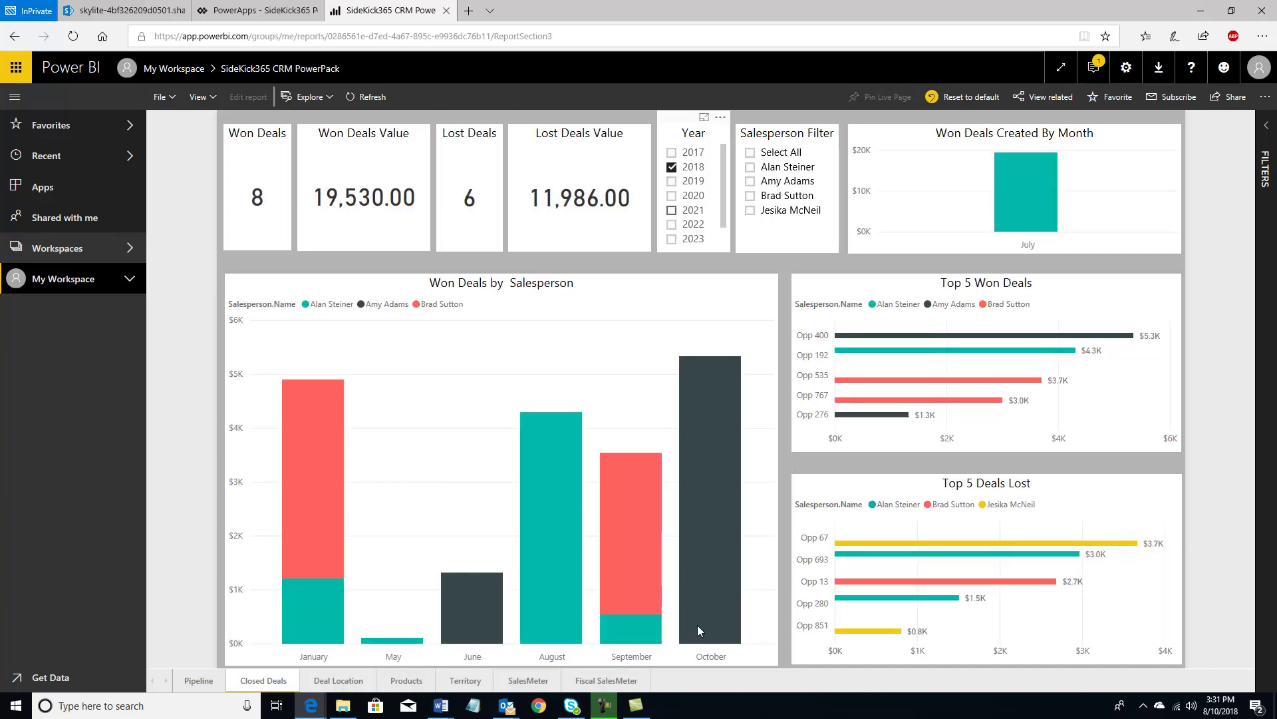
left_click(406, 680)
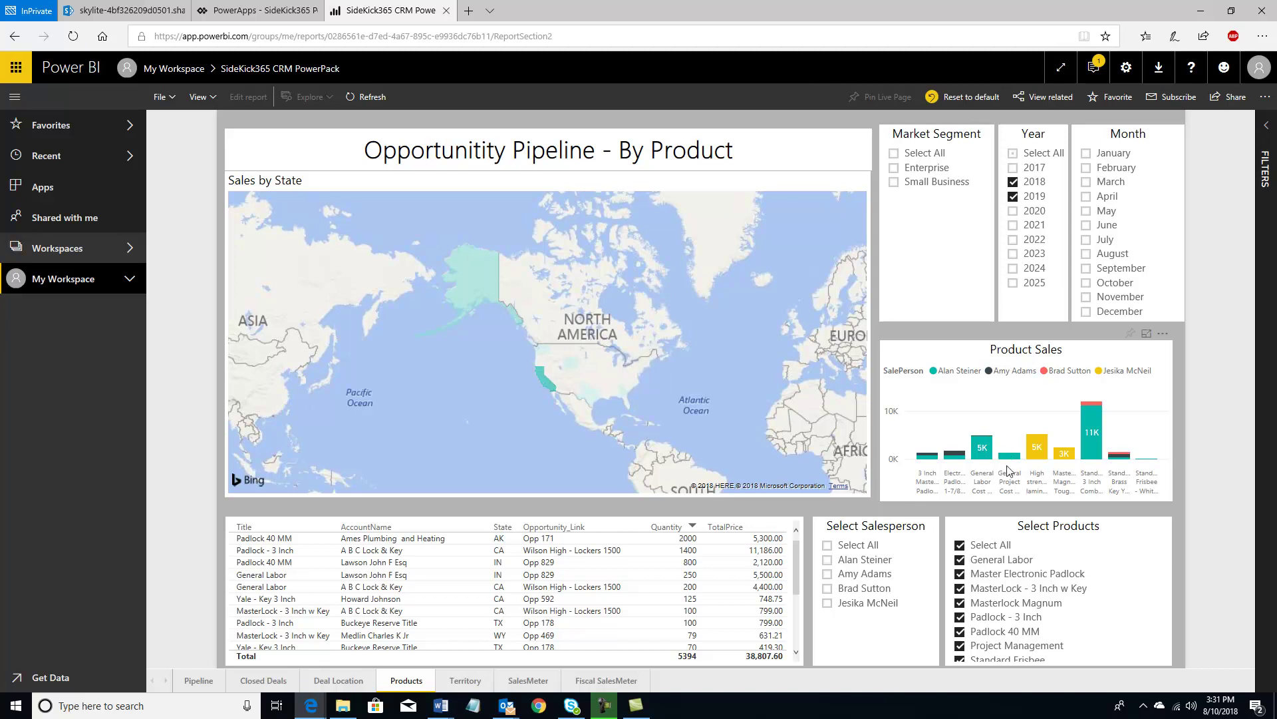
left_click(828, 562)
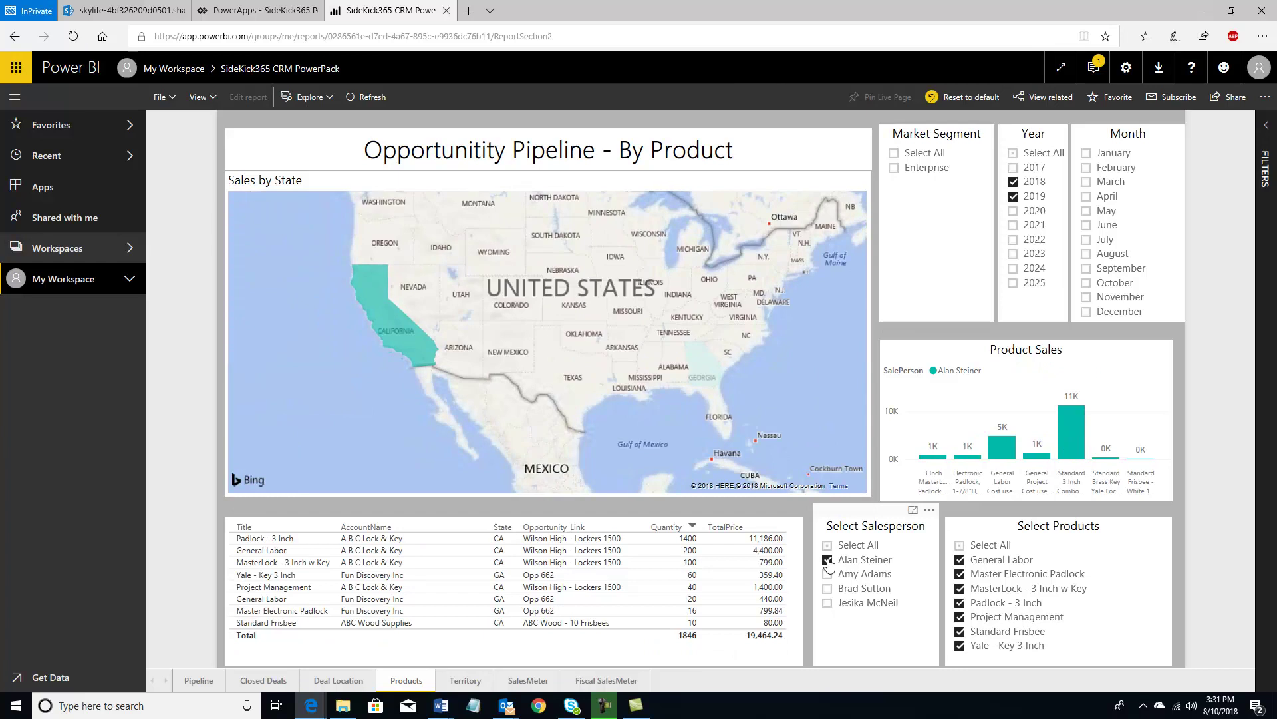
mouse_move(709, 381)
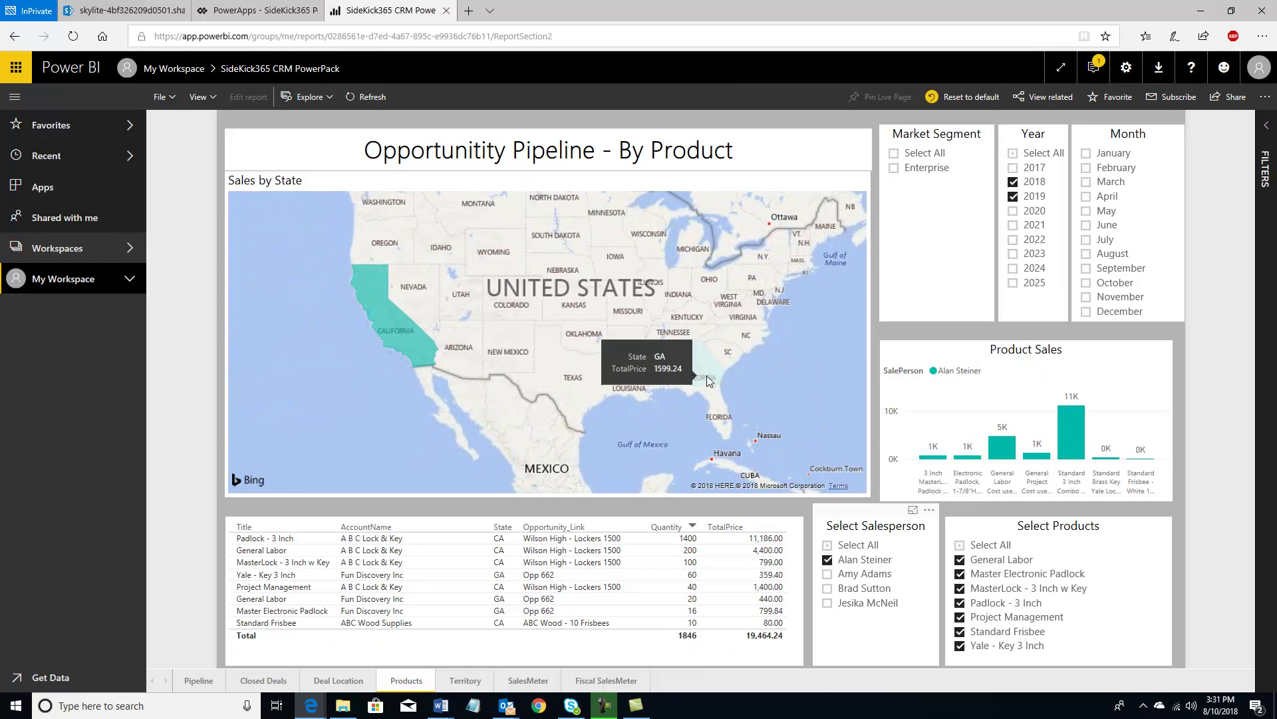
left_click(408, 346)
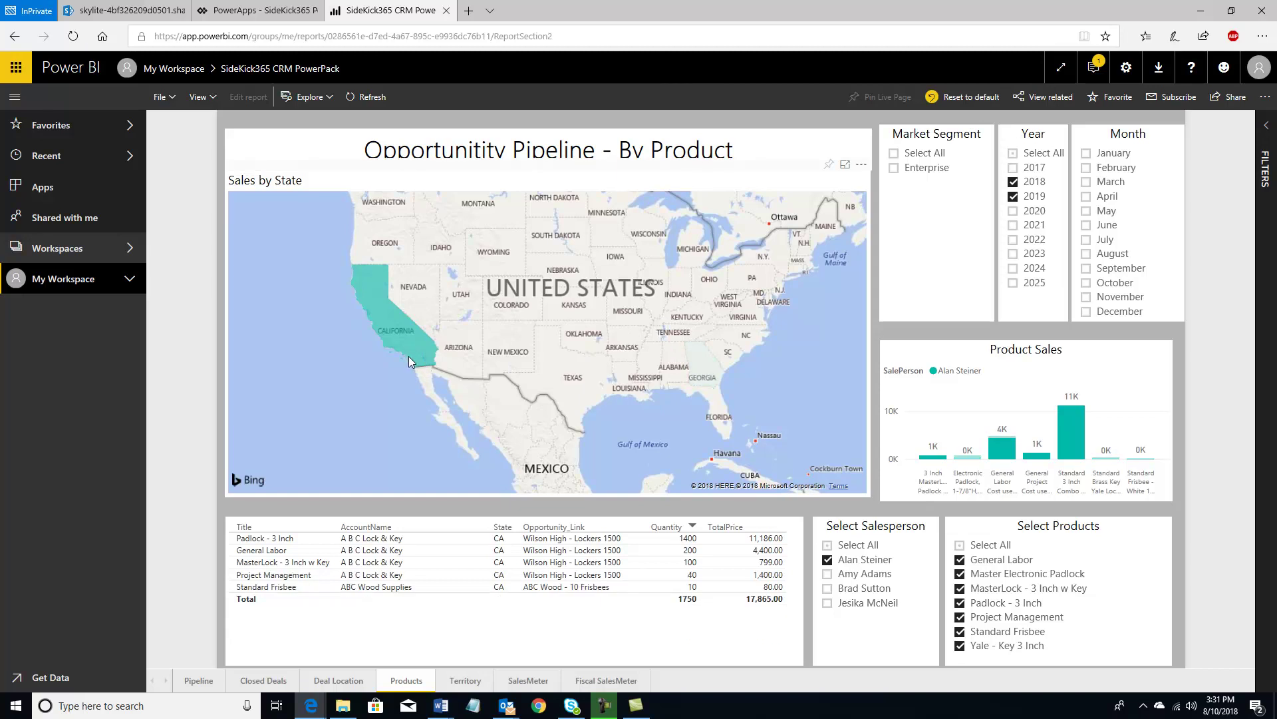
left_click(700, 375)
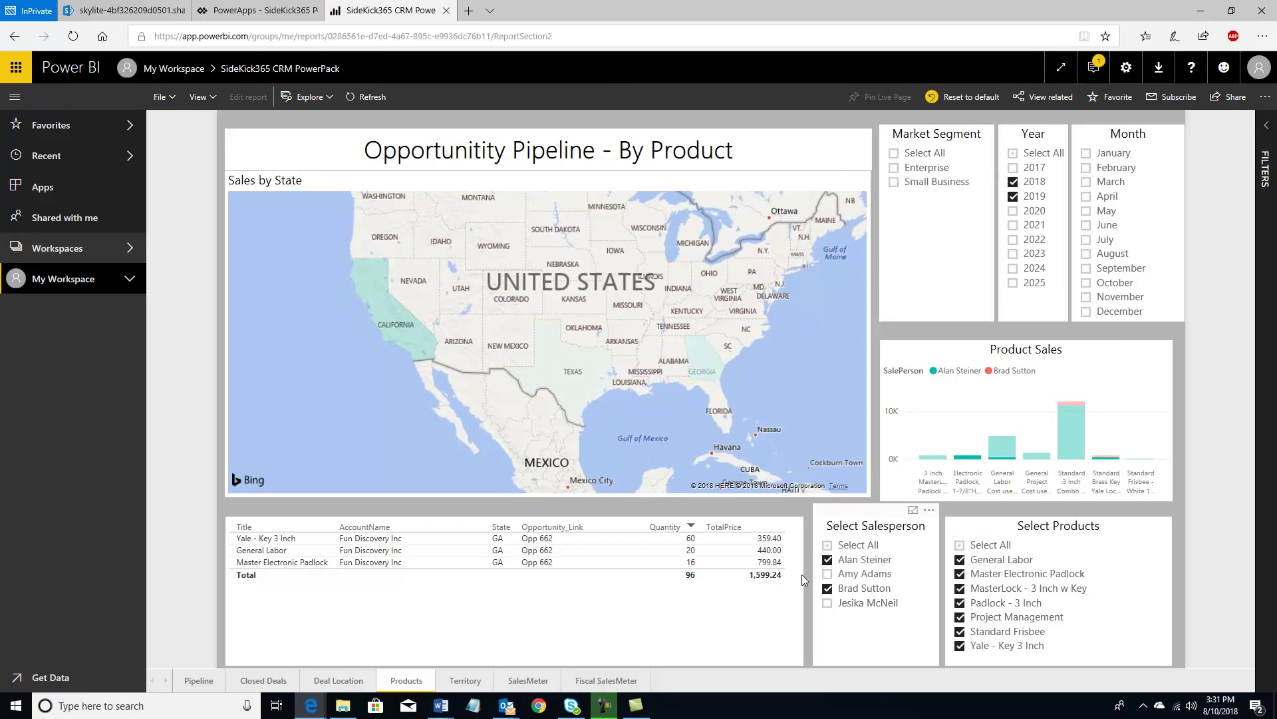
left_click(828, 574)
left_click(828, 604)
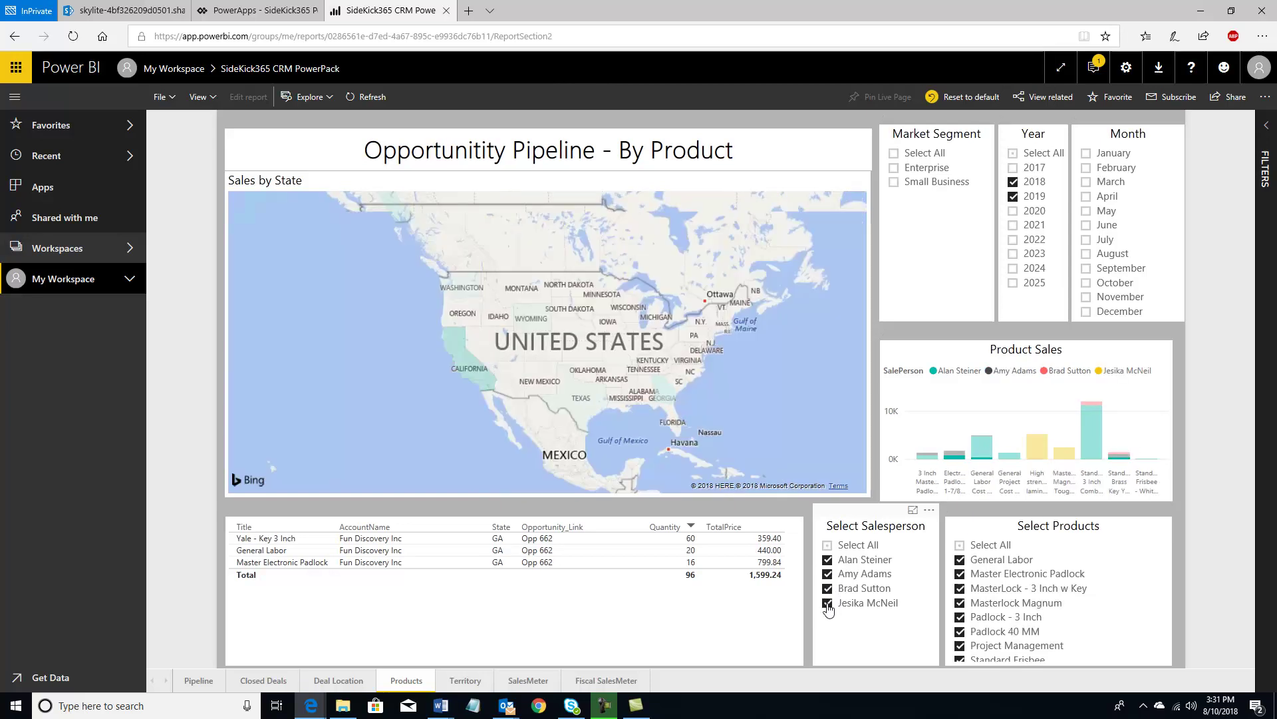
scroll(594, 403, "up", 5)
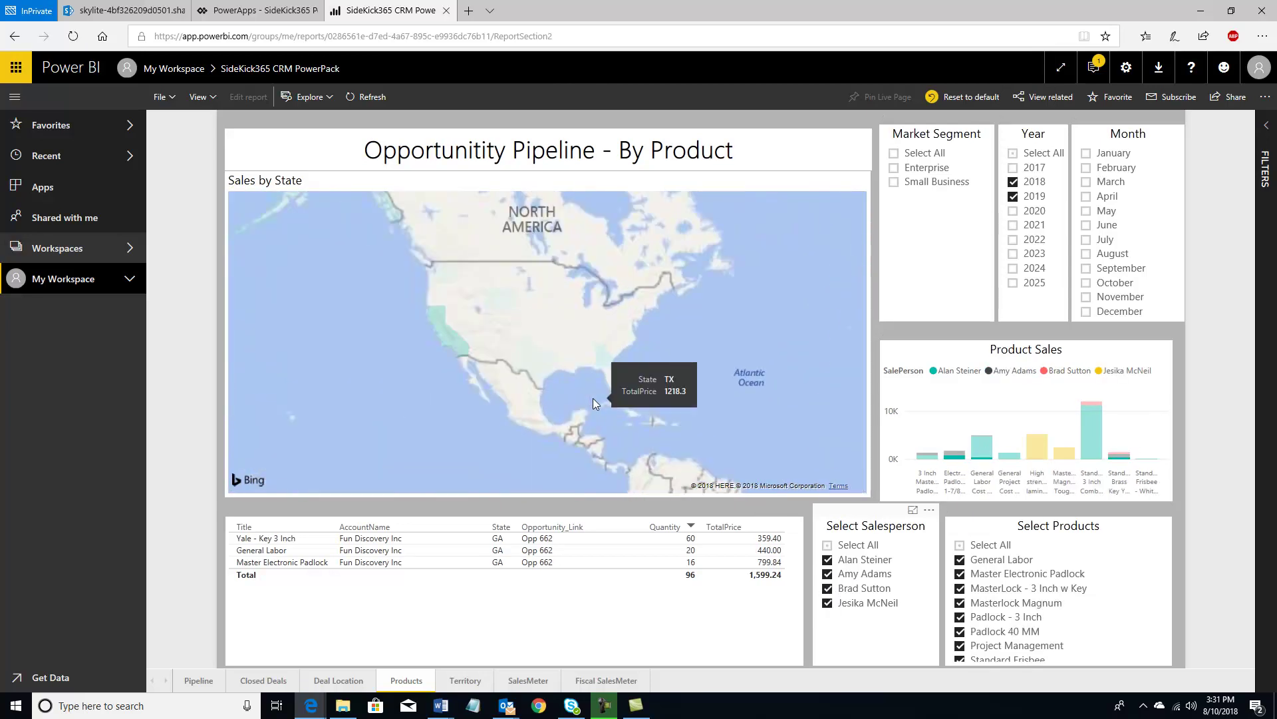
scroll(592, 400, "down", 4)
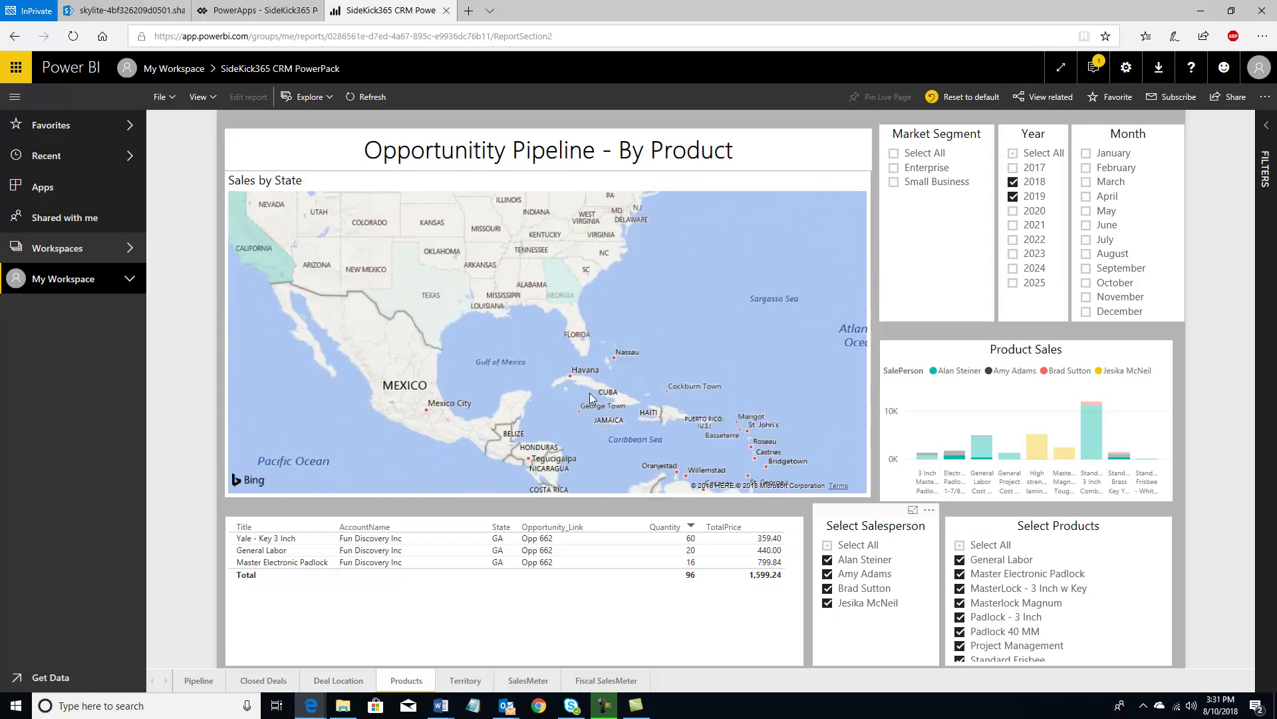
Filter the table to Wyoming on the map, clear the state filter, then open the Territory page.
left_click_drag(555, 338, 597, 344)
mouse_move(598, 344)
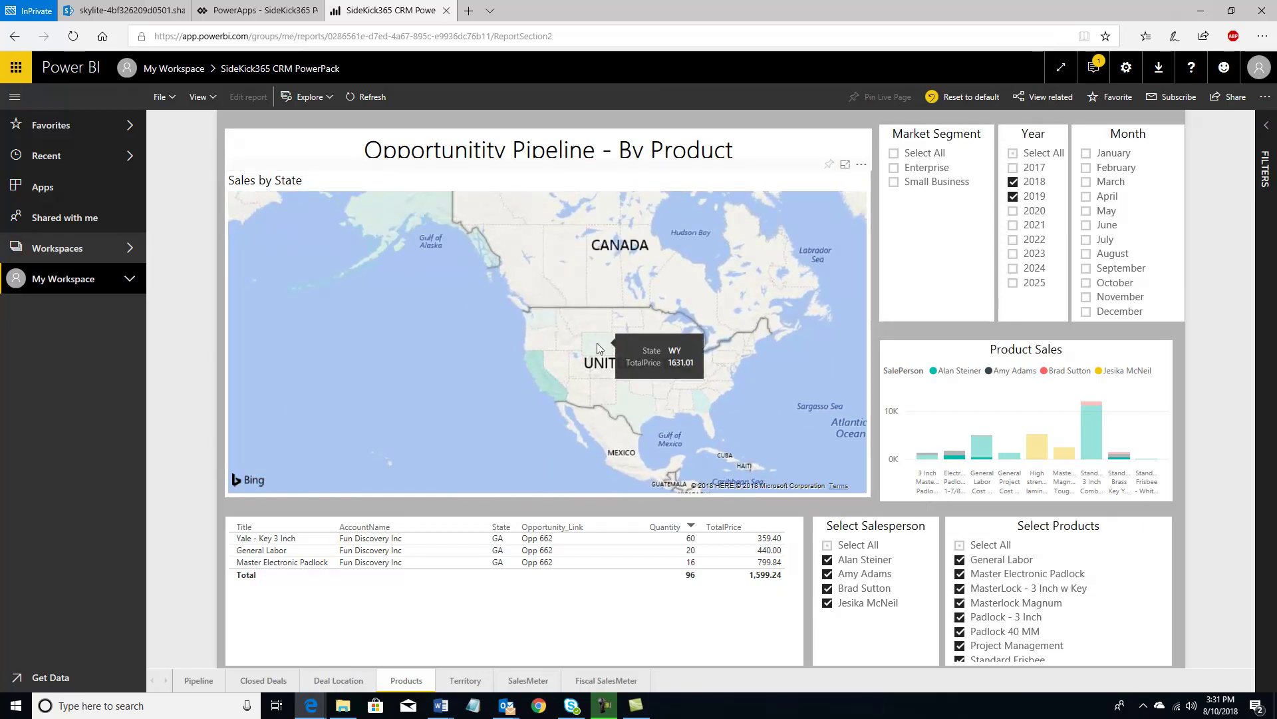
left_click(598, 347)
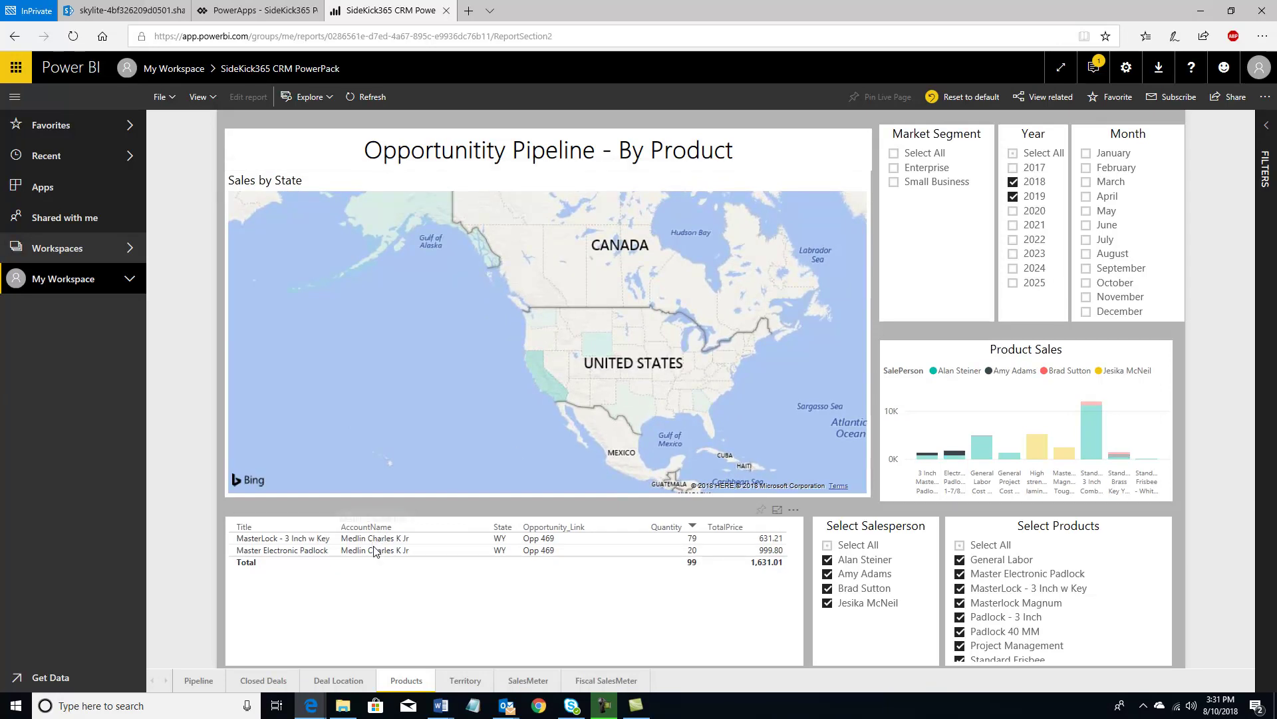
left_click(462, 404)
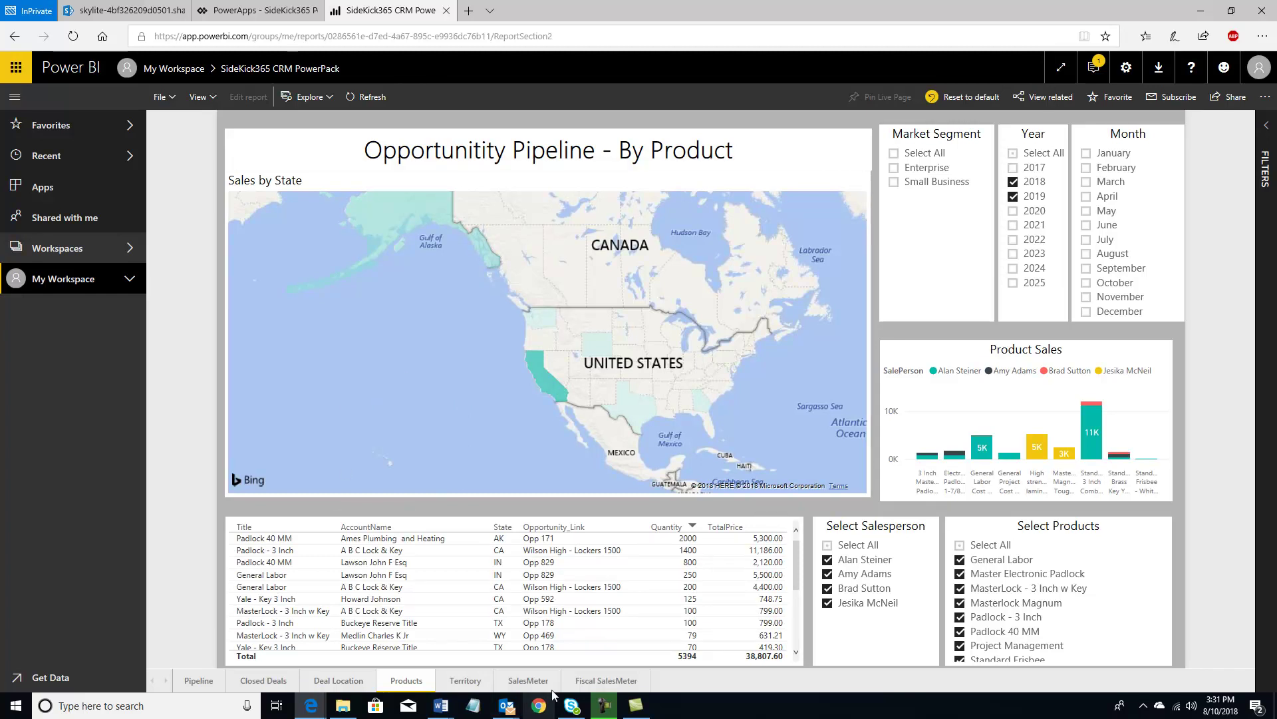
left_click(482, 683)
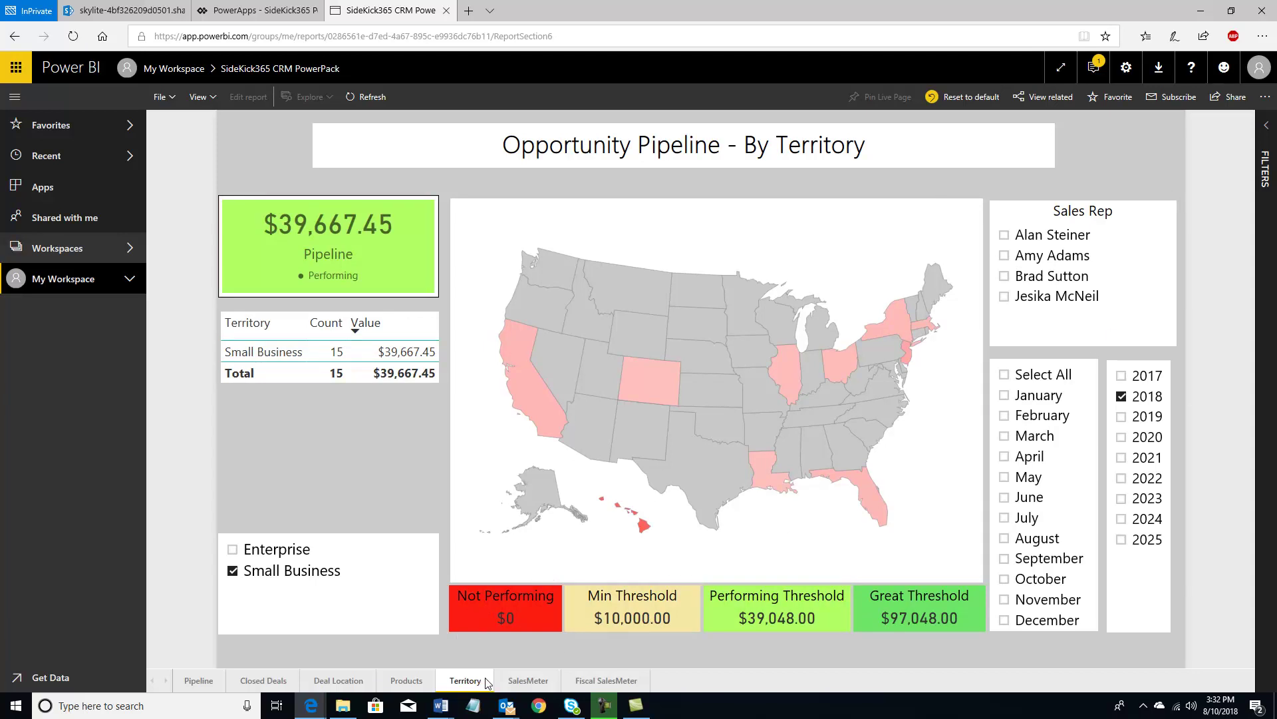
Open the SalesMeter page, showing Closed and Won at $6.17K and Pipeline at $7.41K.
left_click(526, 681)
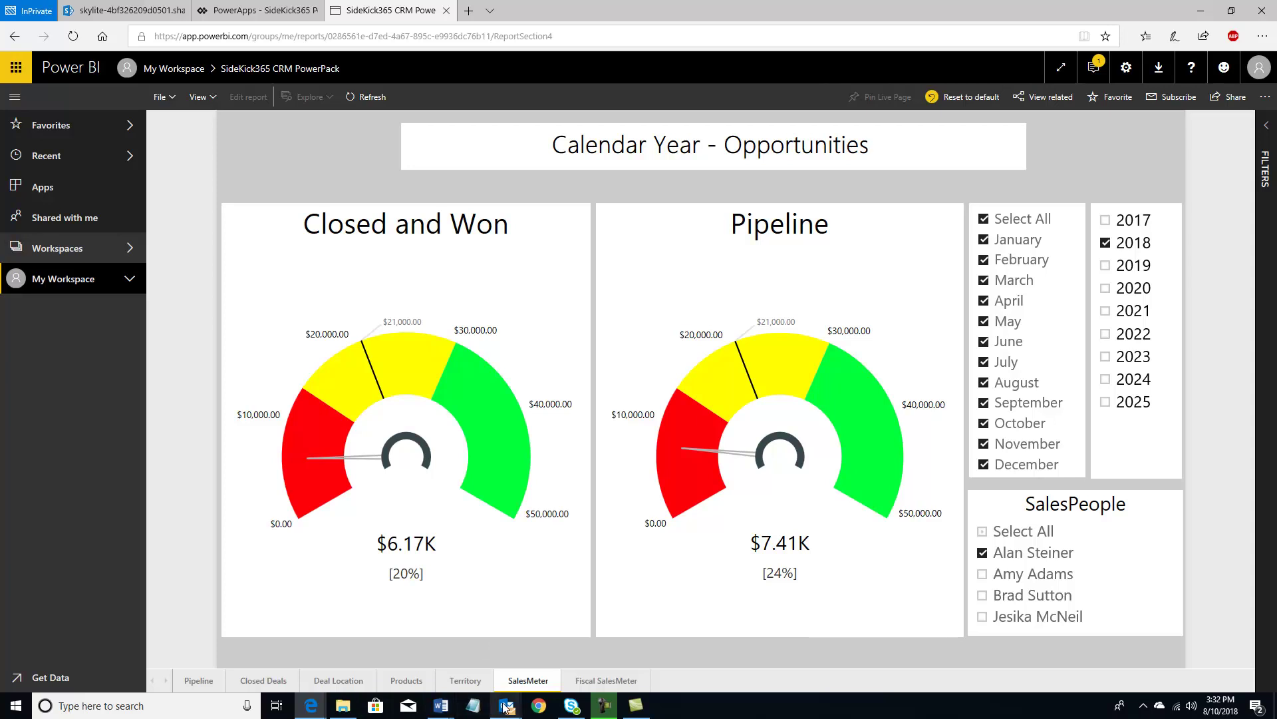
Bring the Clutter message window forward and display the SideKick 365 CRM add-in panel.
mouse_move(506, 707)
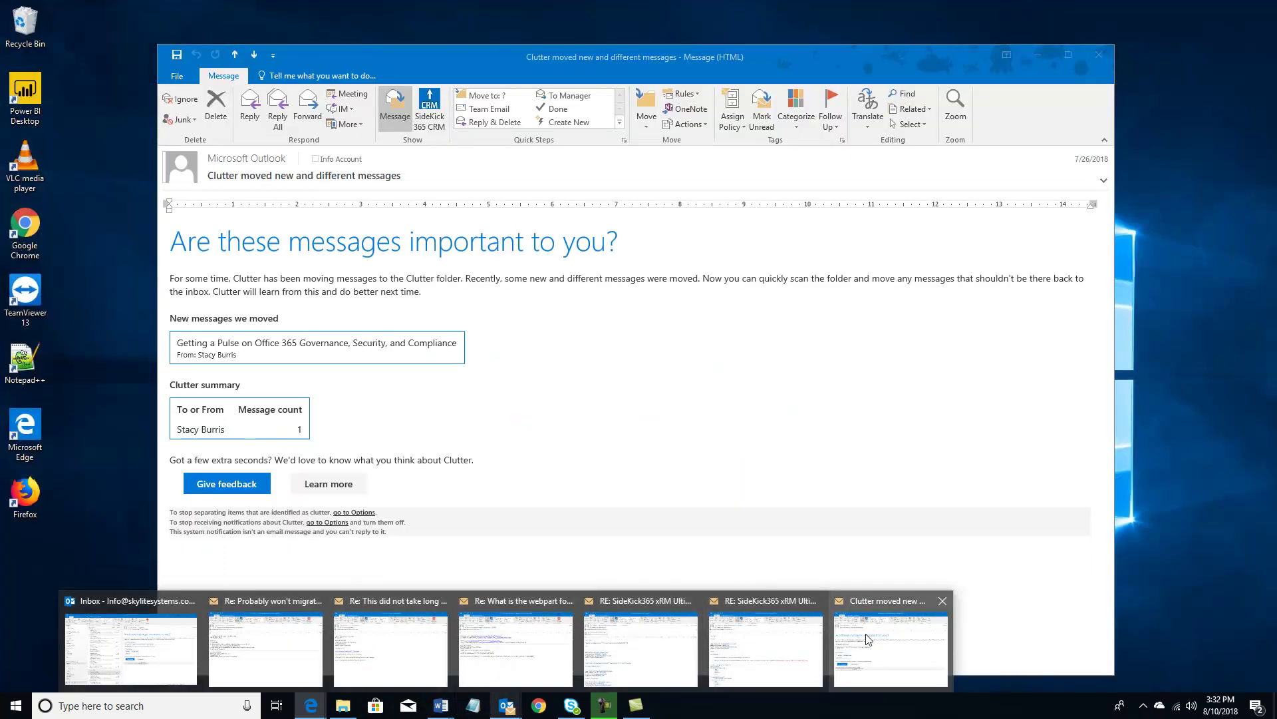
left_click(865, 634)
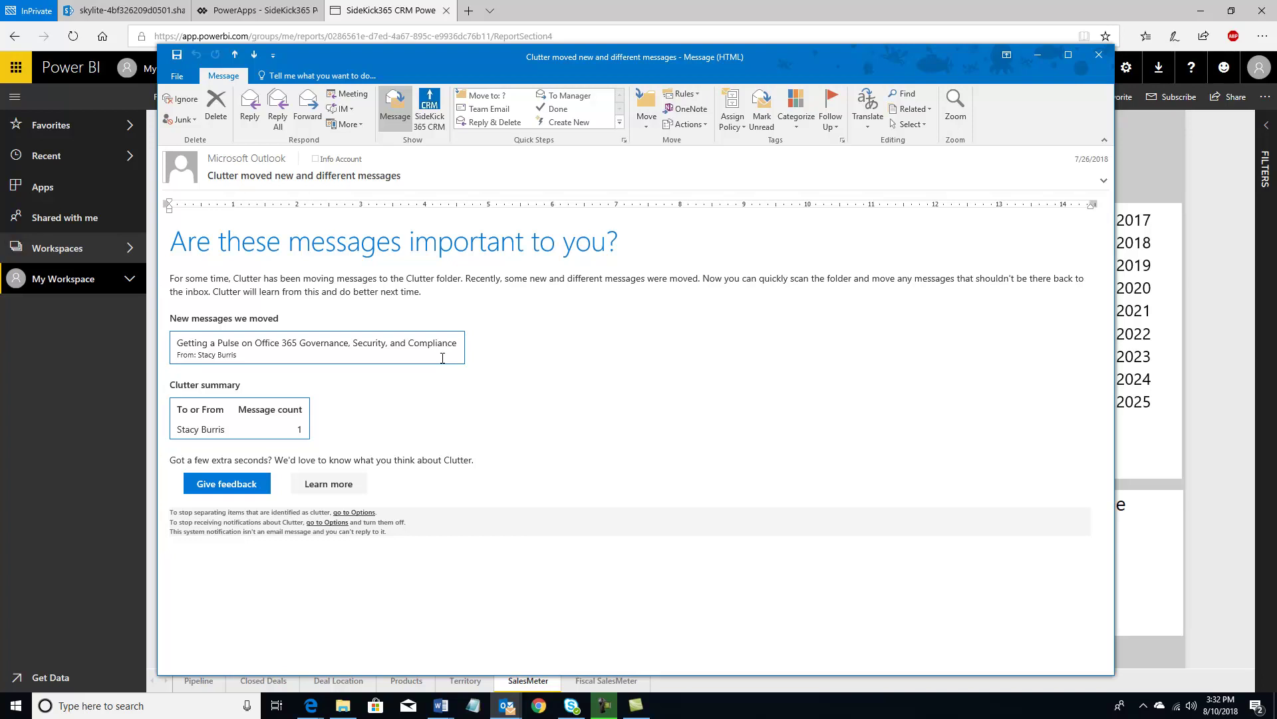
left_click(430, 101)
left_click(430, 101)
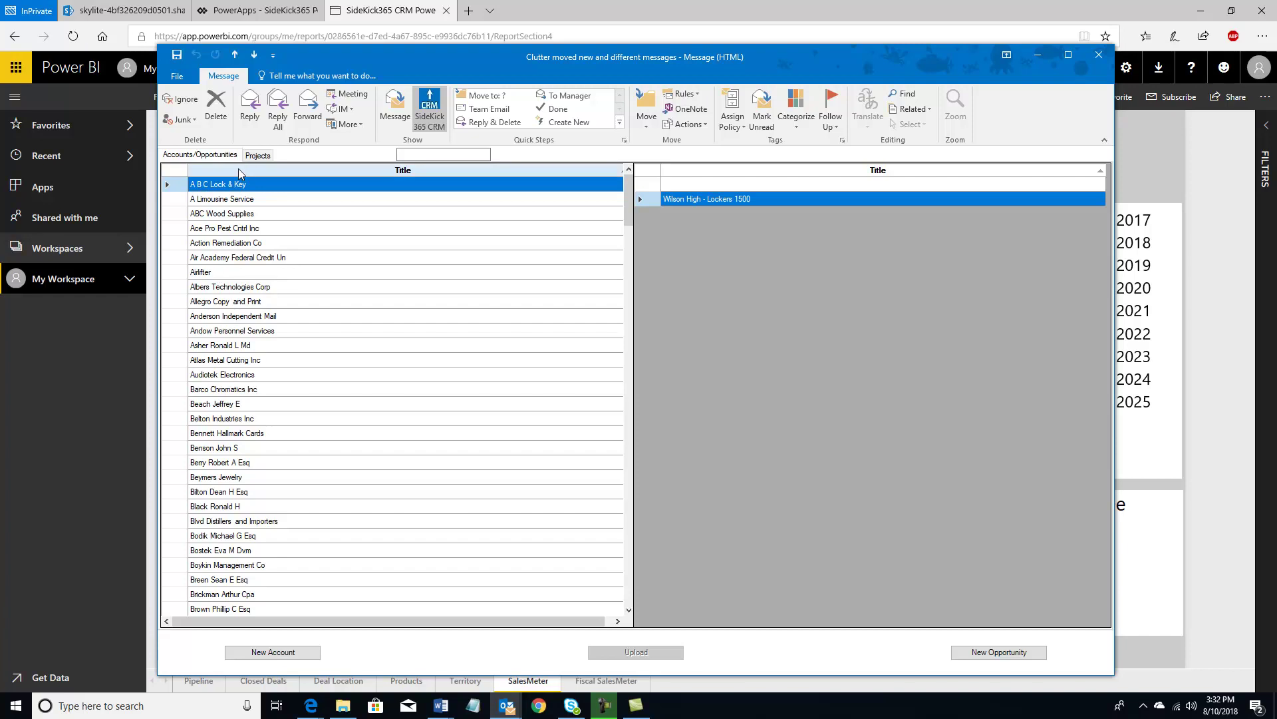
Browse opportunities for A Limousine Service and A B C Lock & Key, then list projects.
left_click(259, 156)
left_click(221, 159)
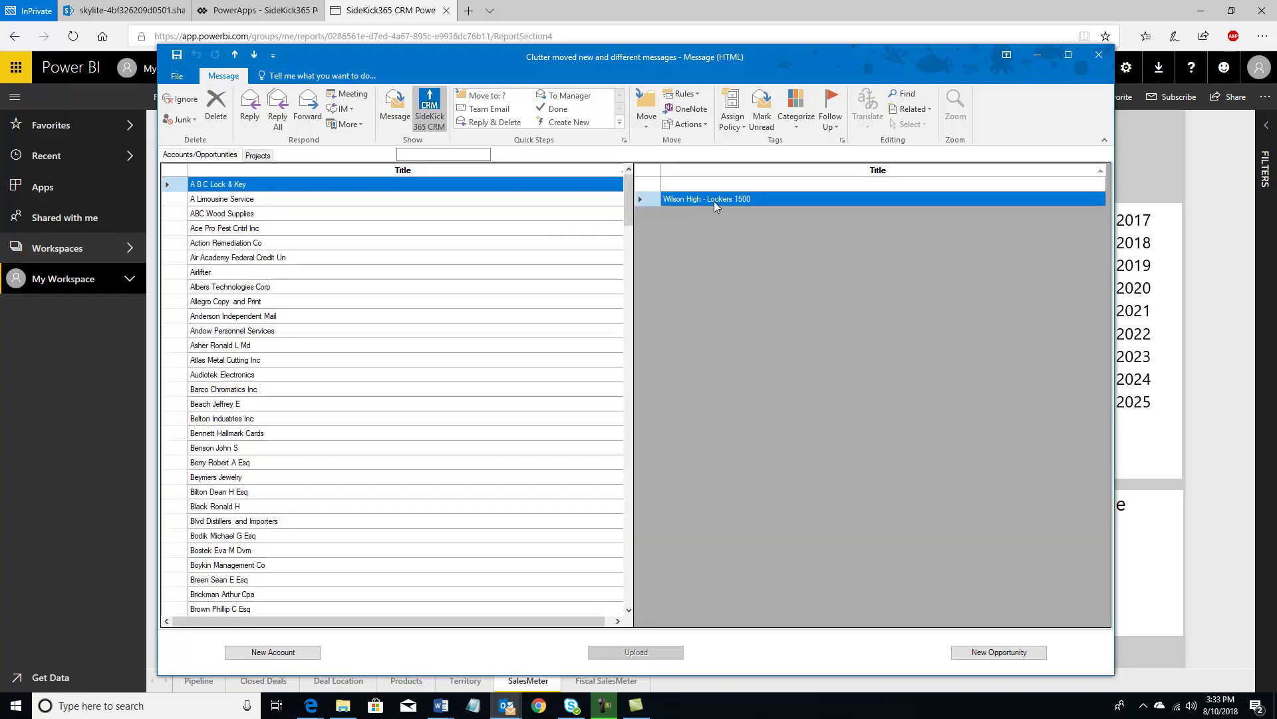
left_click(234, 198)
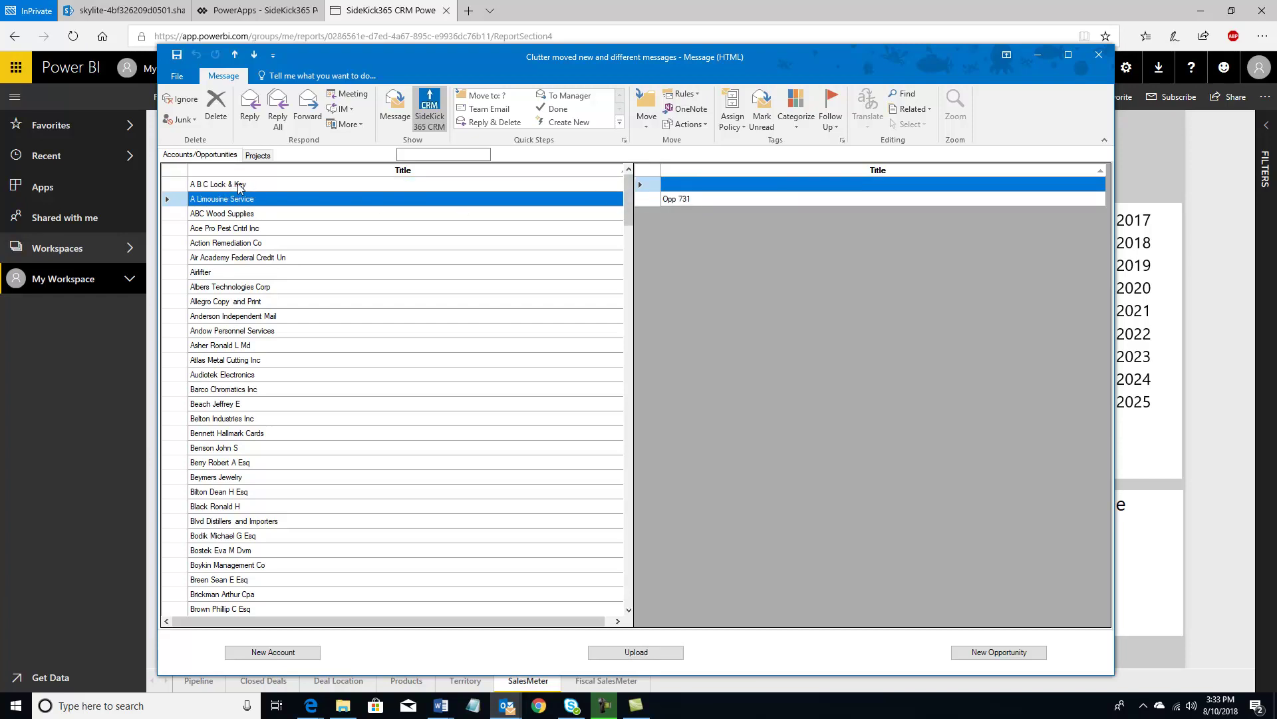
left_click(238, 184)
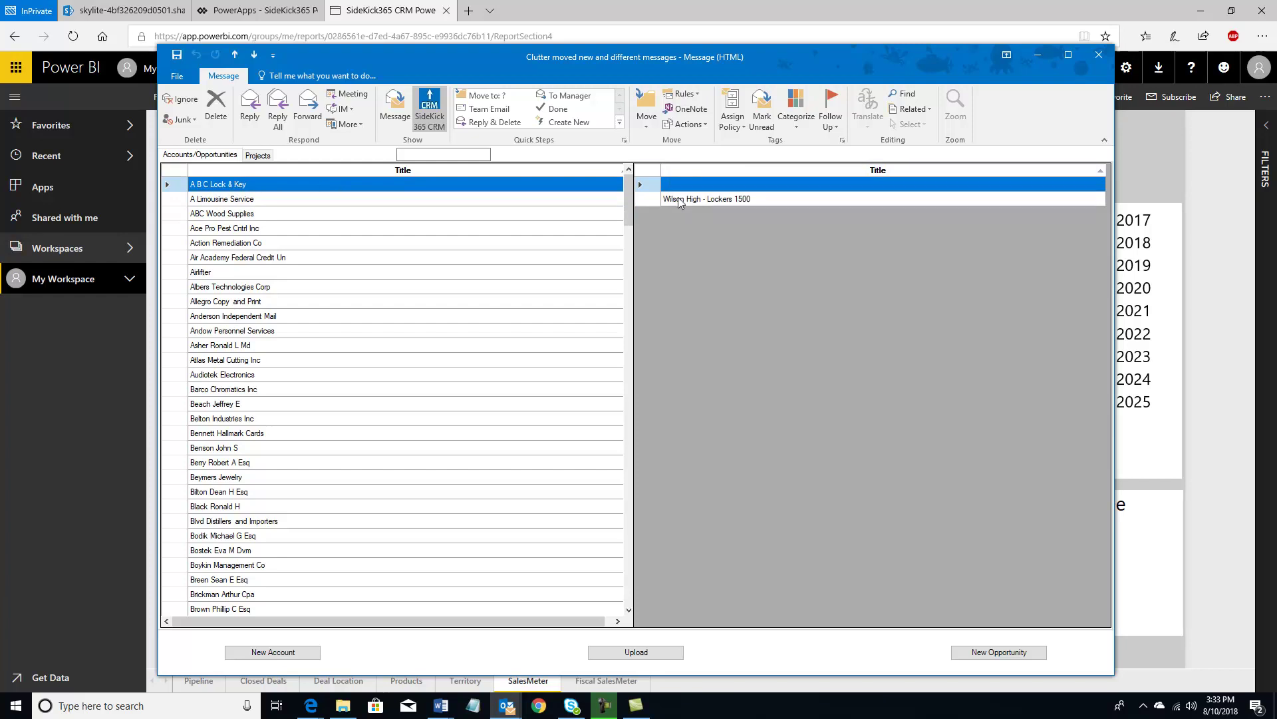
left_click(259, 155)
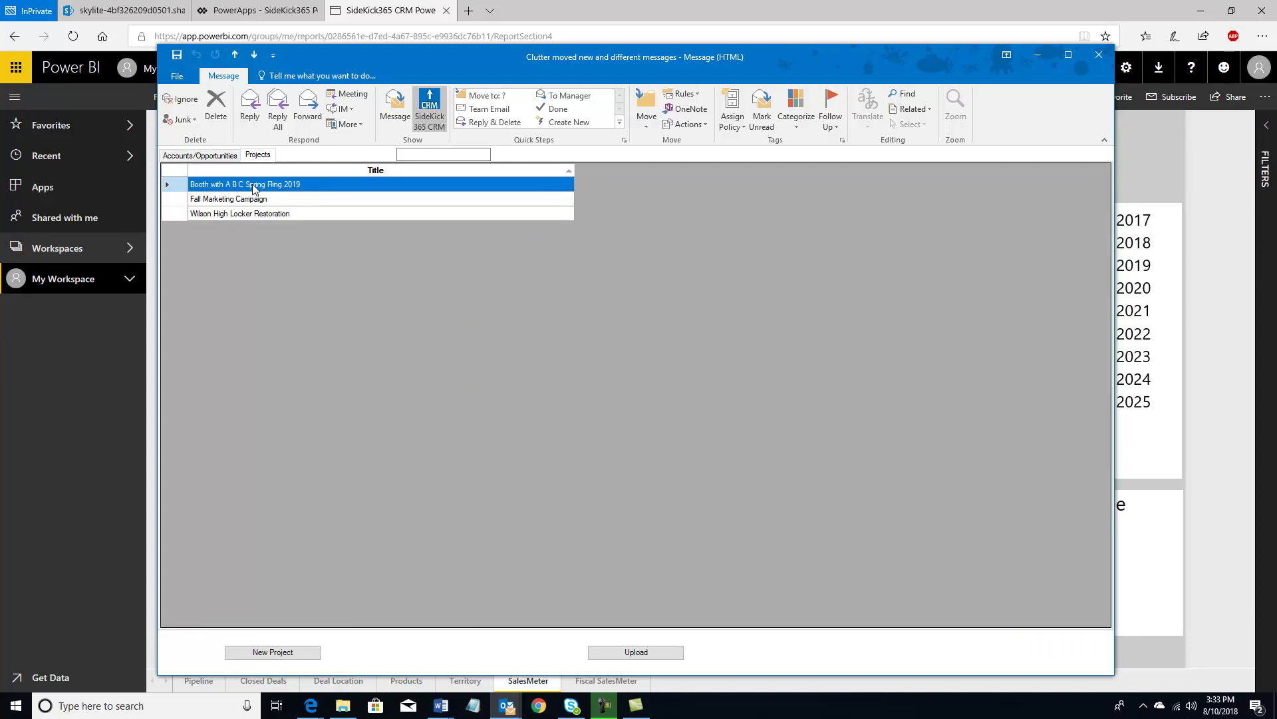
Save the email to the chosen project, cancel a new project, and return to accounts.
left_click(640, 656)
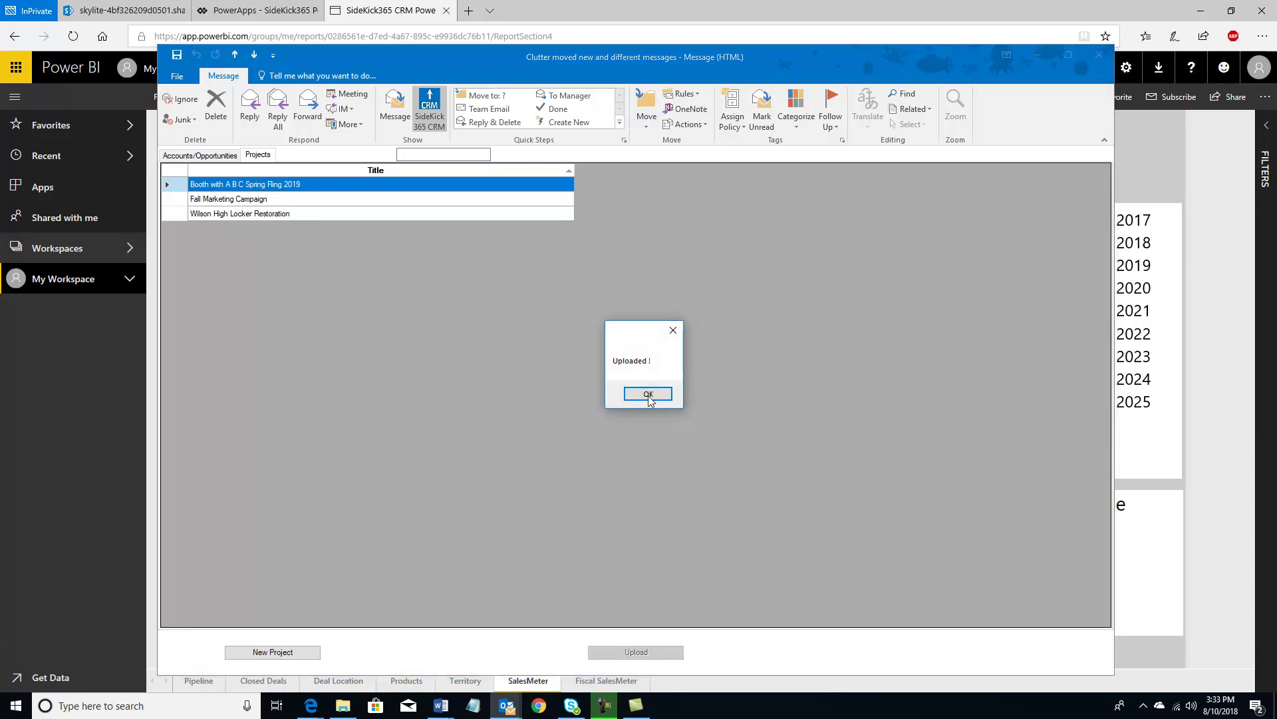
left_click(650, 395)
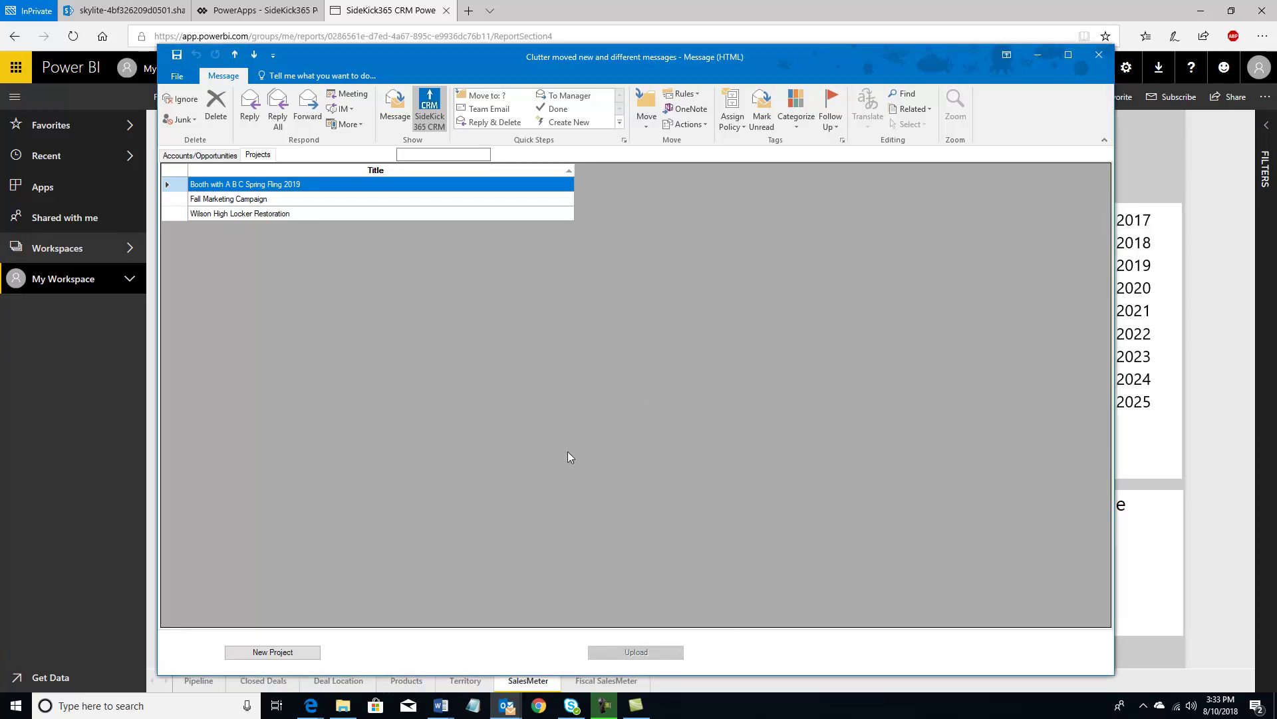
left_click(264, 653)
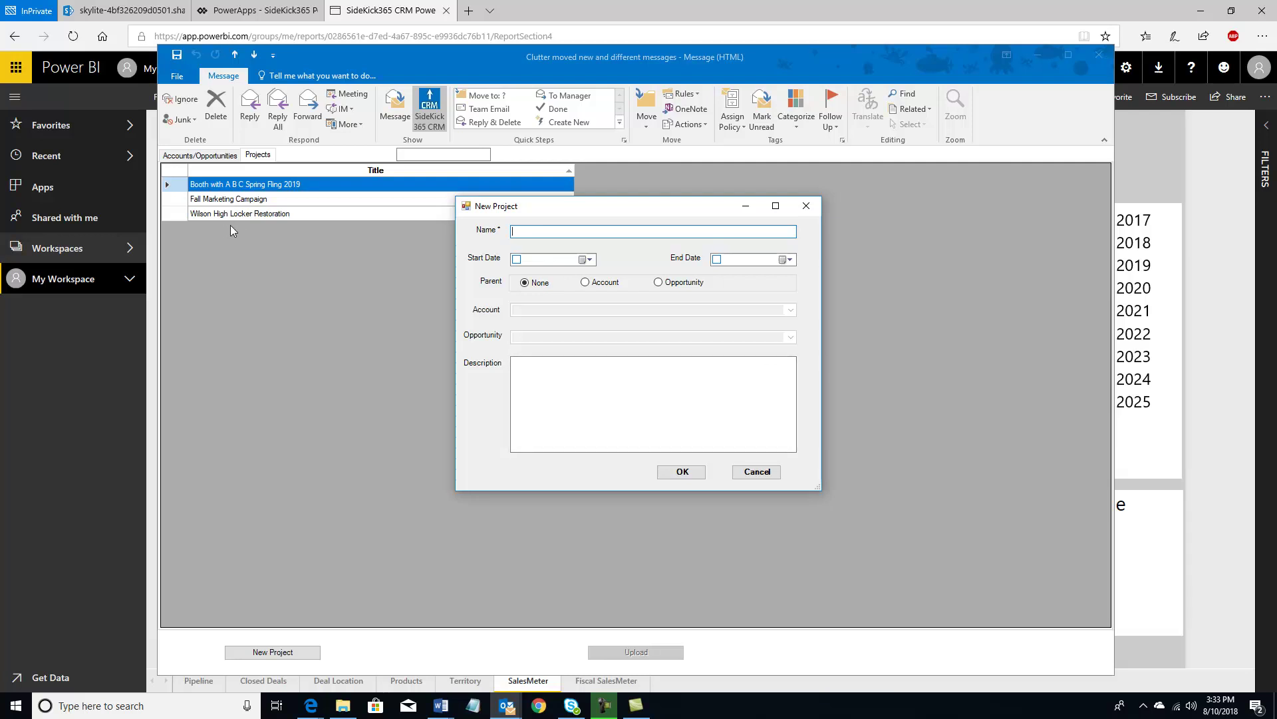
left_click(767, 475)
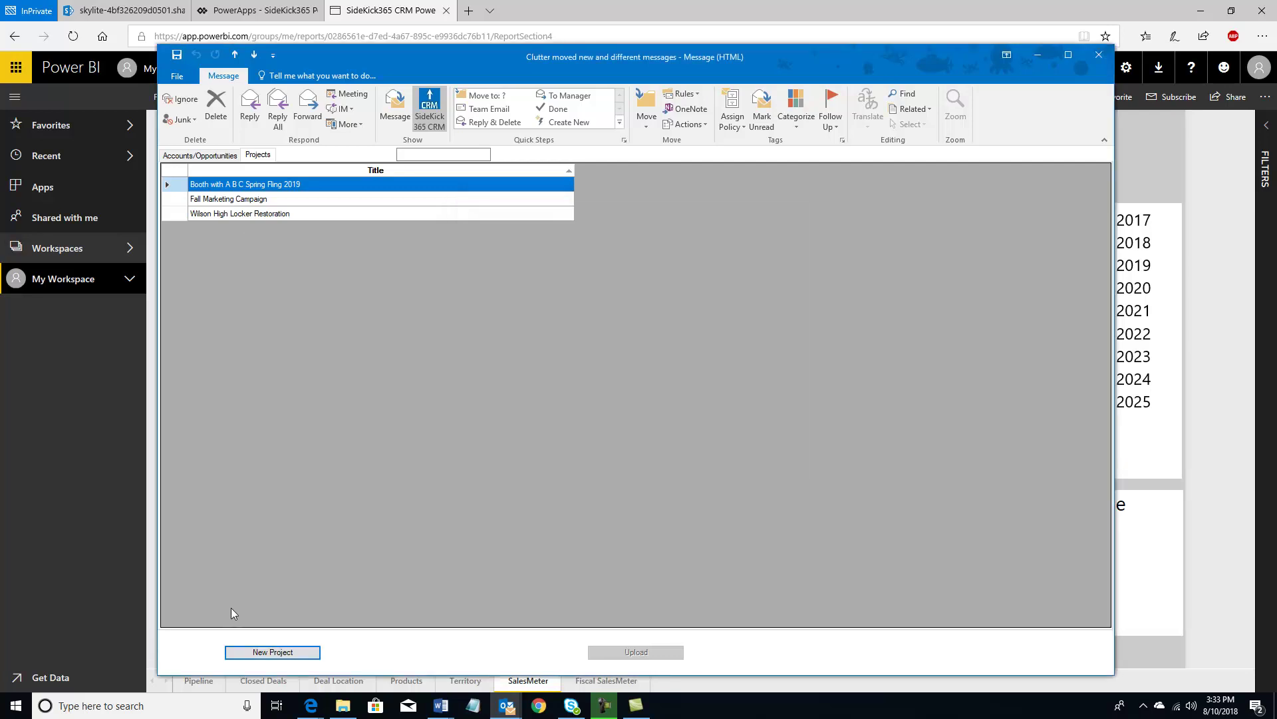
left_click(207, 156)
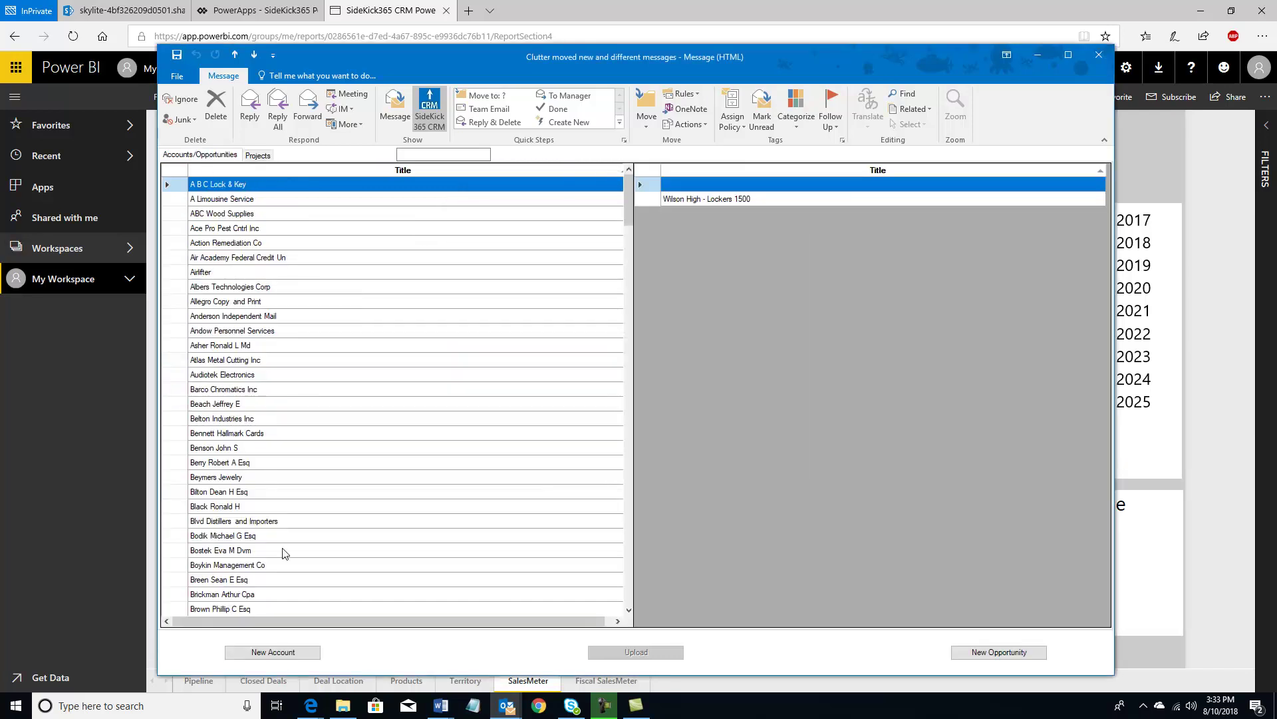
Start and cancel a new account, then return to the Clutter message body.
left_click(293, 651)
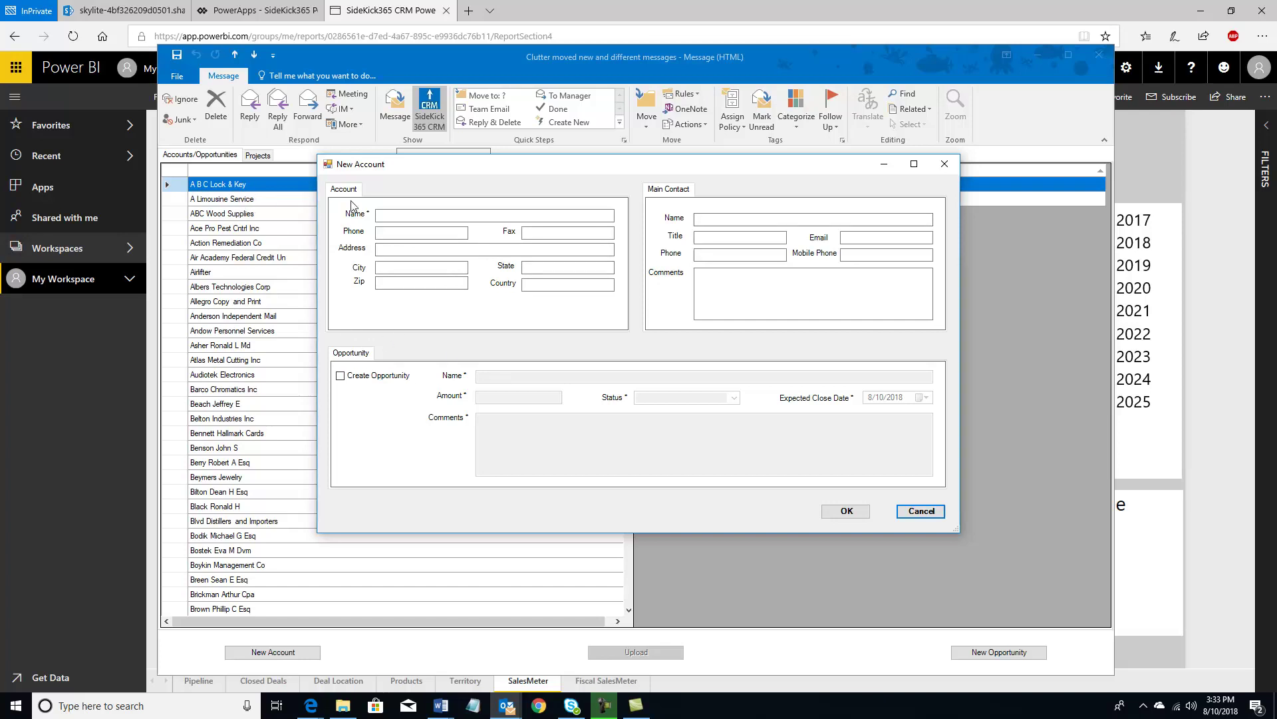
left_click(925, 513)
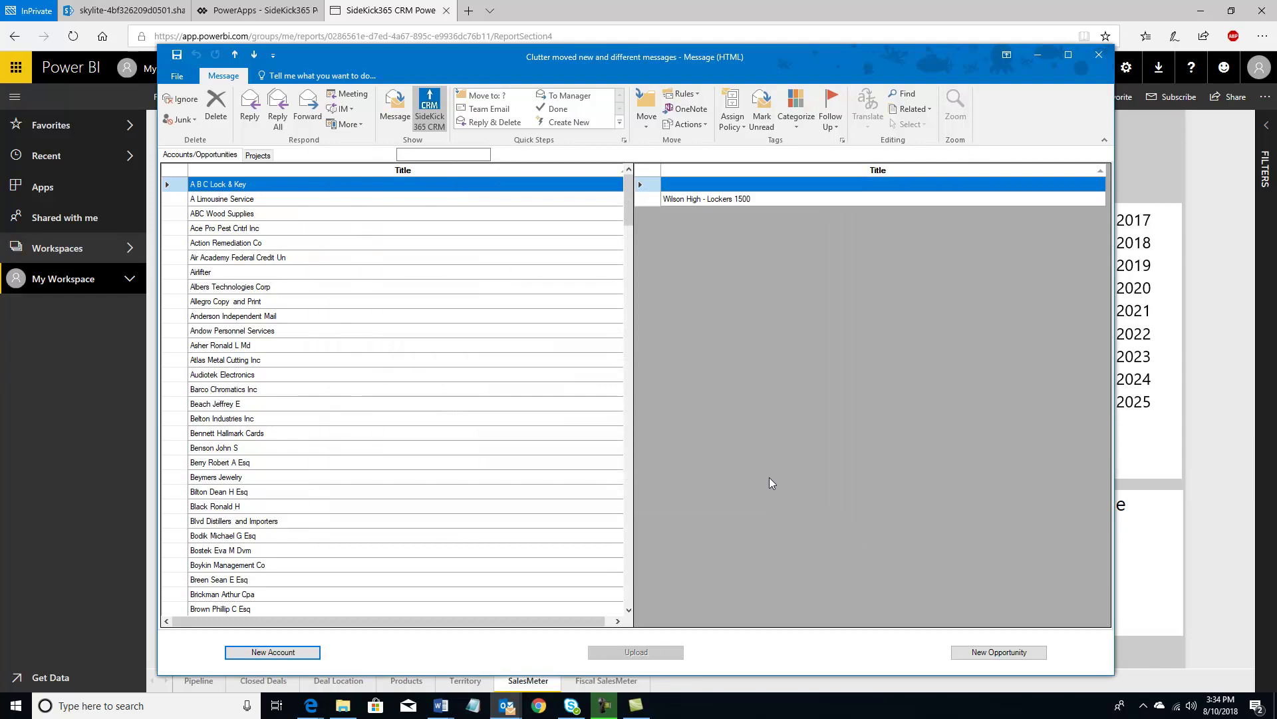
left_click(396, 109)
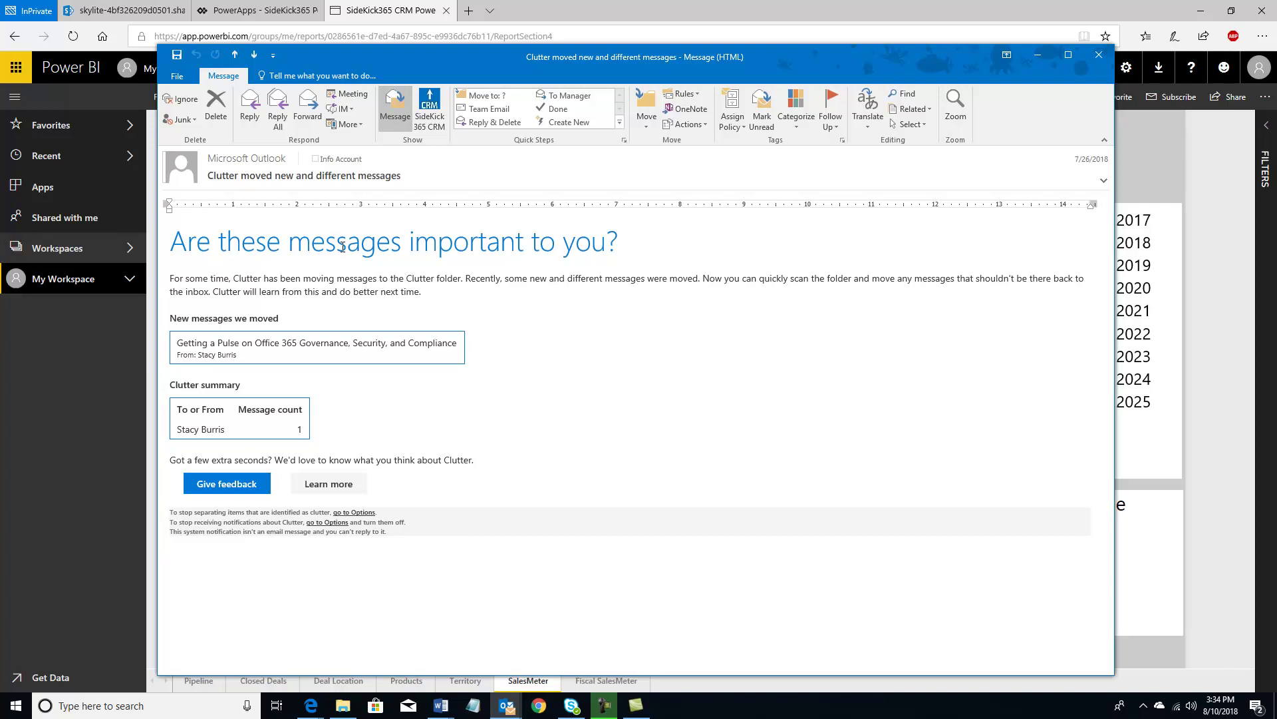
Switch from the Power BI report to the SharePoint CRM site.
mouse_move(311, 706)
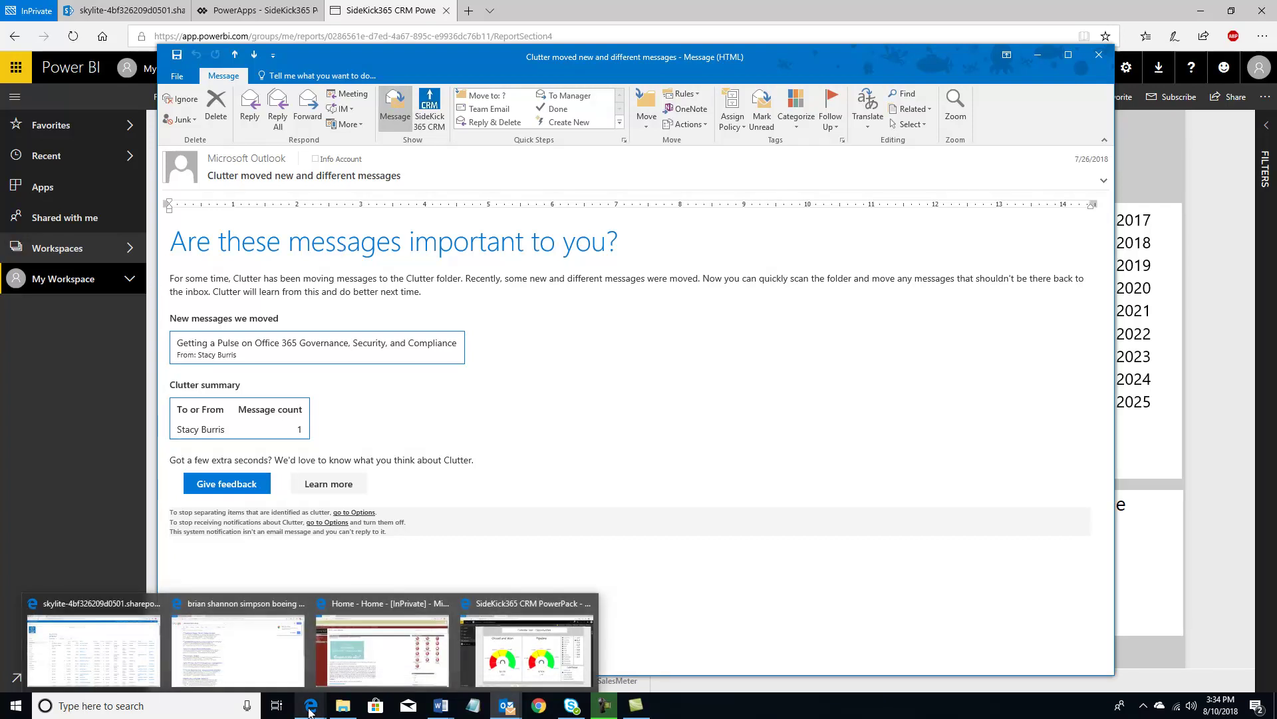
left_click(503, 602)
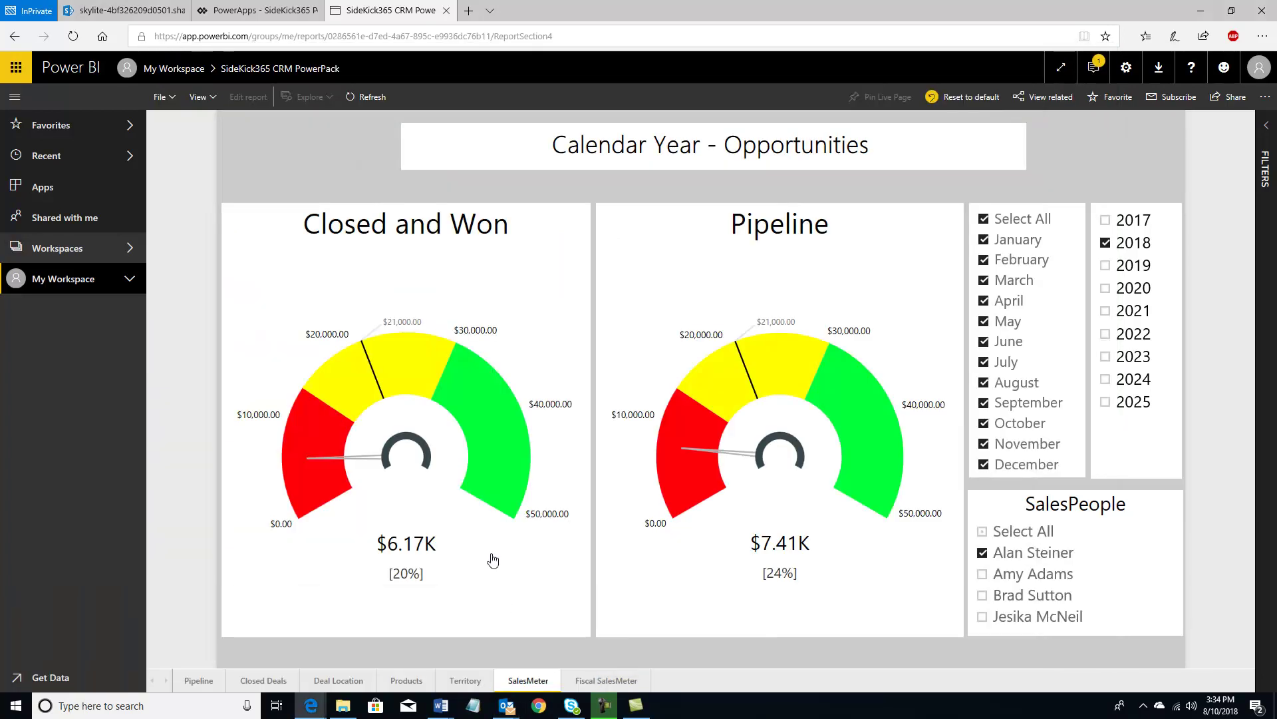
left_click(139, 14)
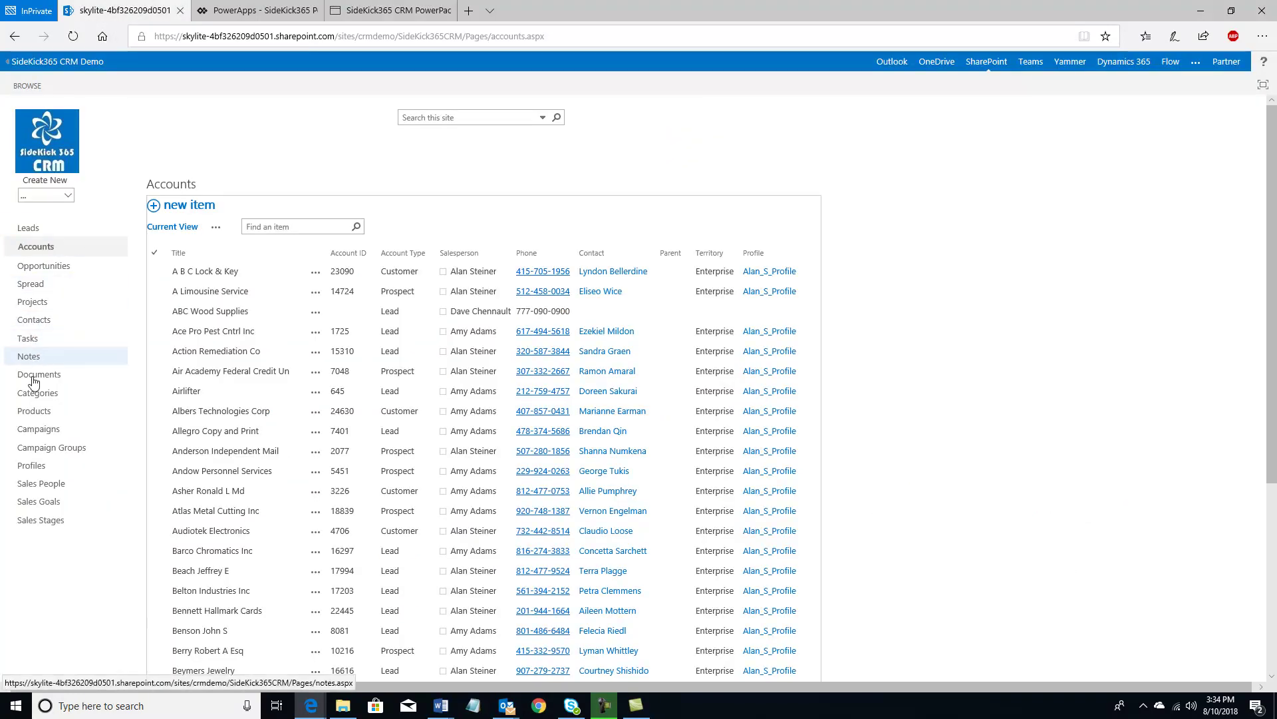
Check the Booth with A B C Spring Fling 2019 project's documents for the saved email.
left_click(32, 303)
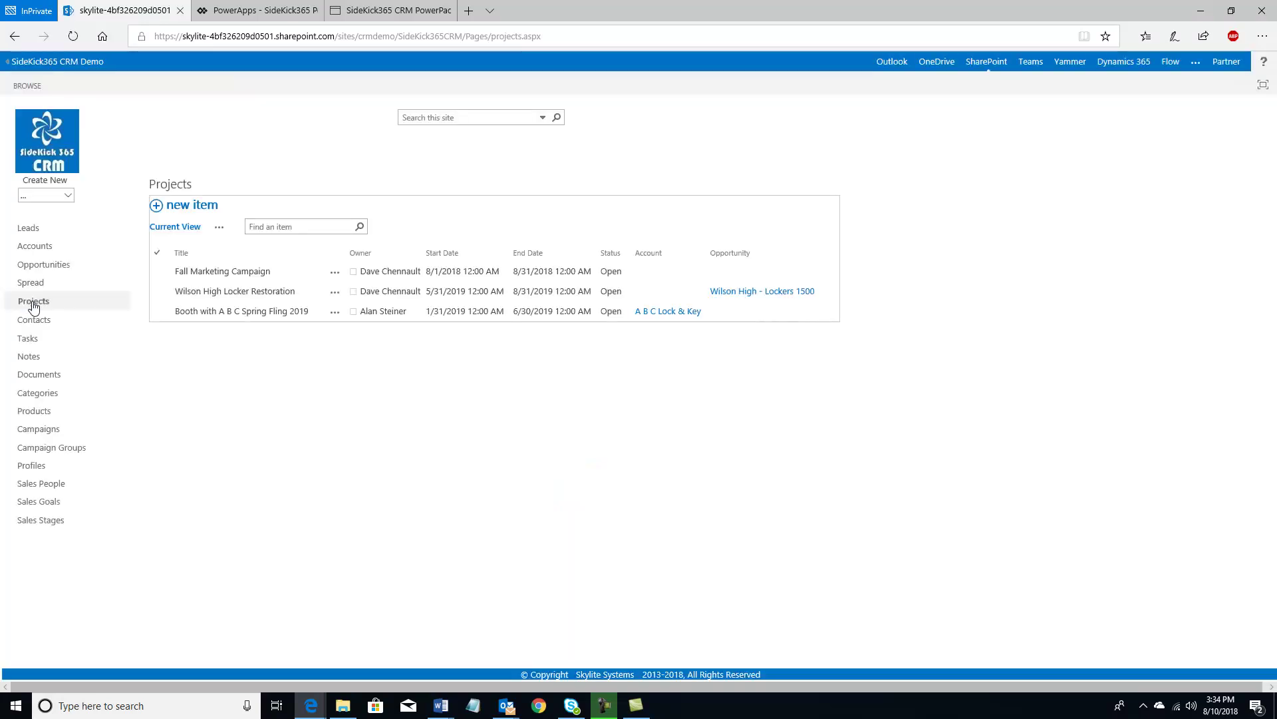
left_click(201, 317)
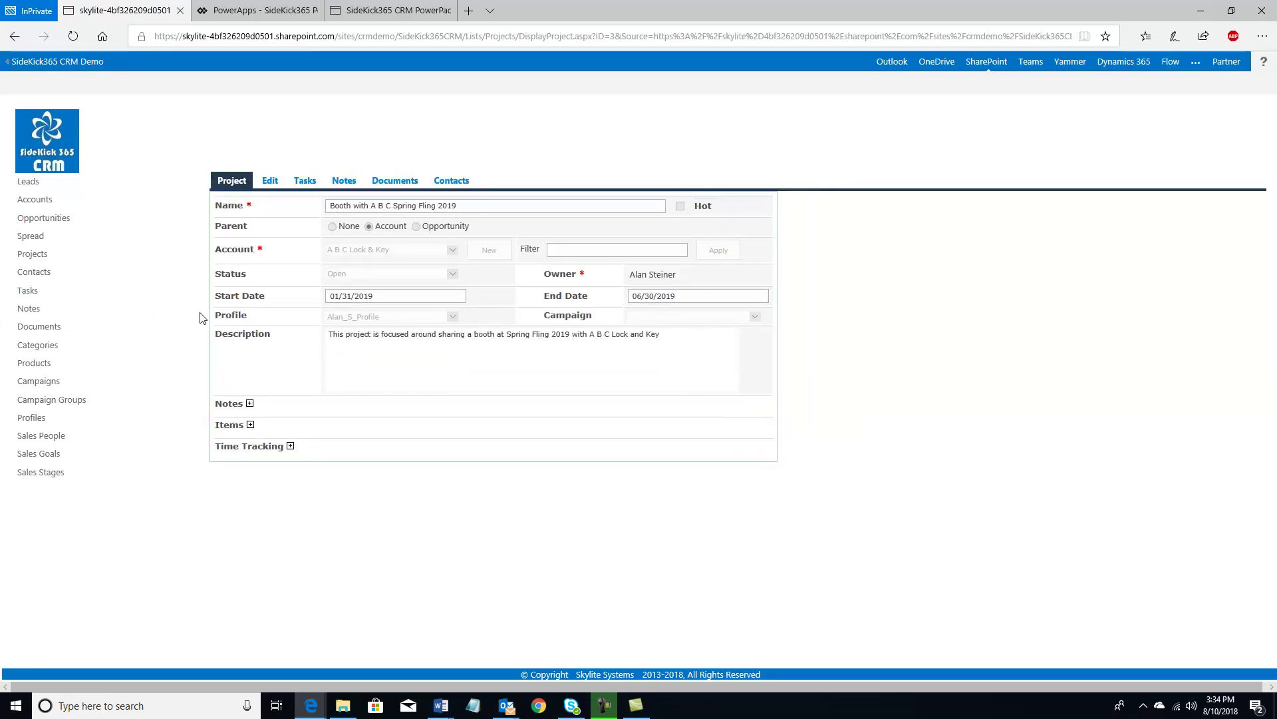
left_click(404, 184)
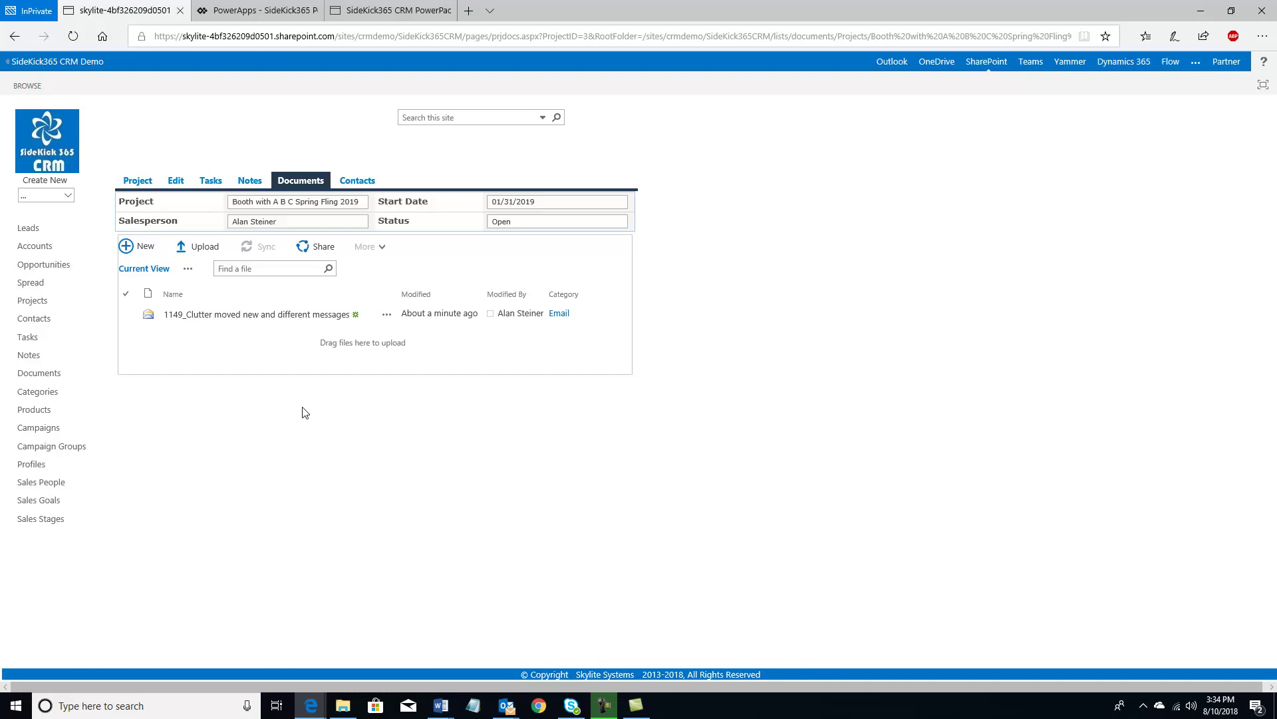
left_click(45, 158)
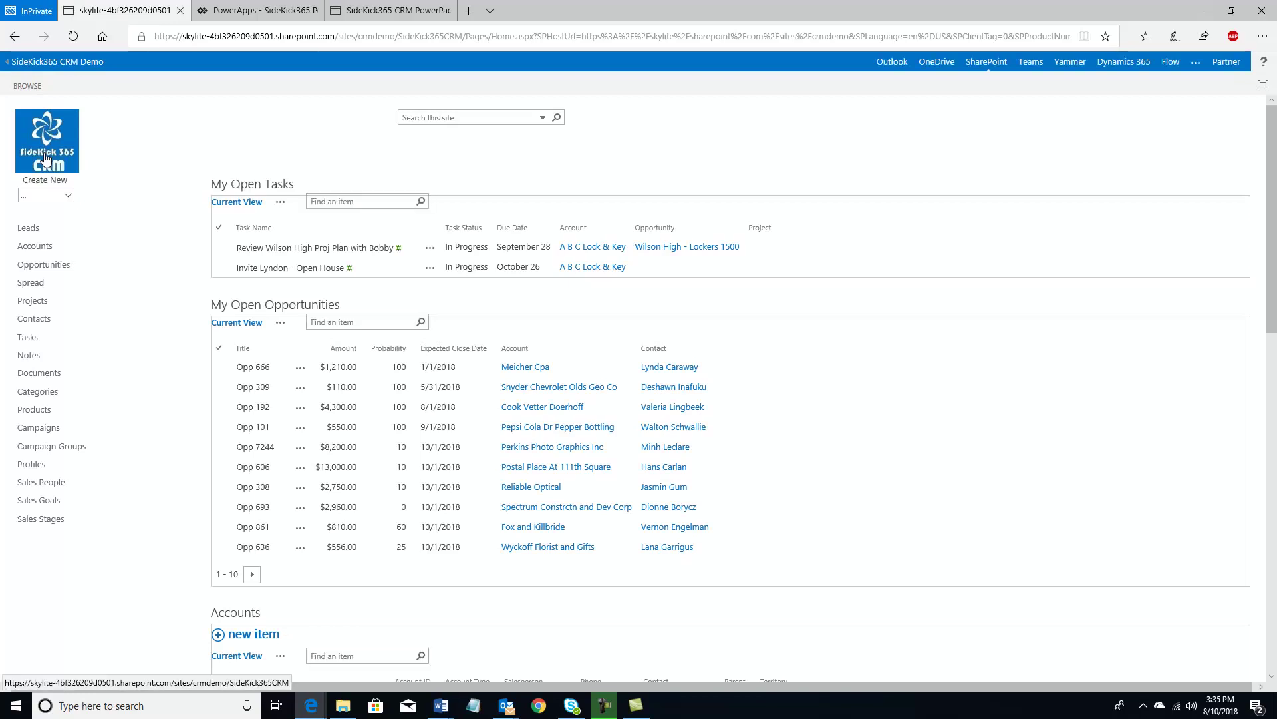
Return the SideKick365 PowerApp to its home screen, then go back to the Power BI report.
left_click(244, 12)
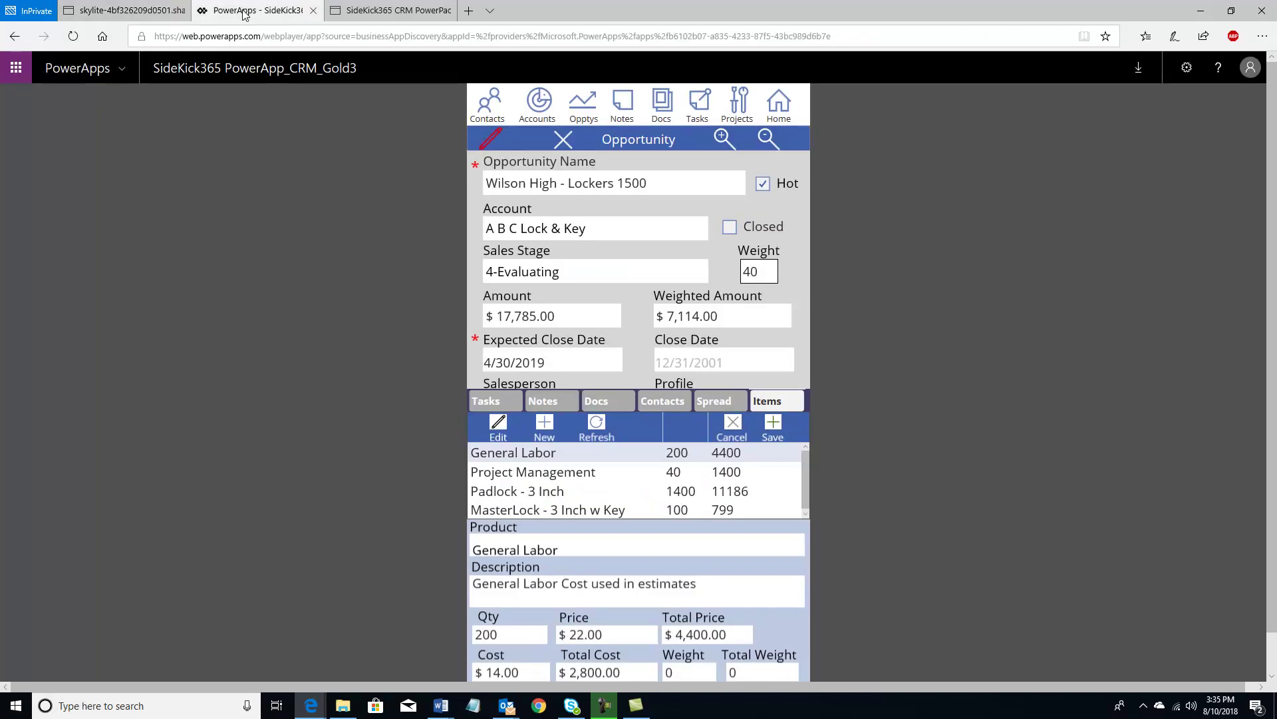
left_click(779, 105)
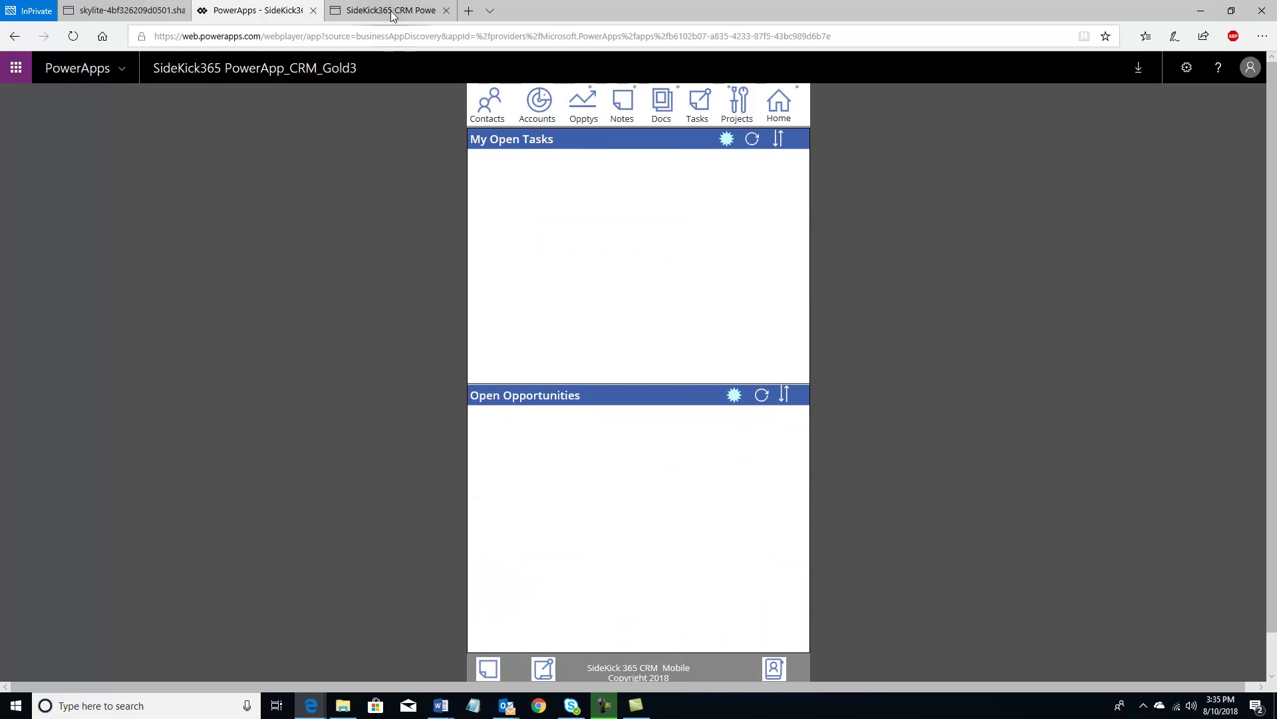
mouse_move(392, 15)
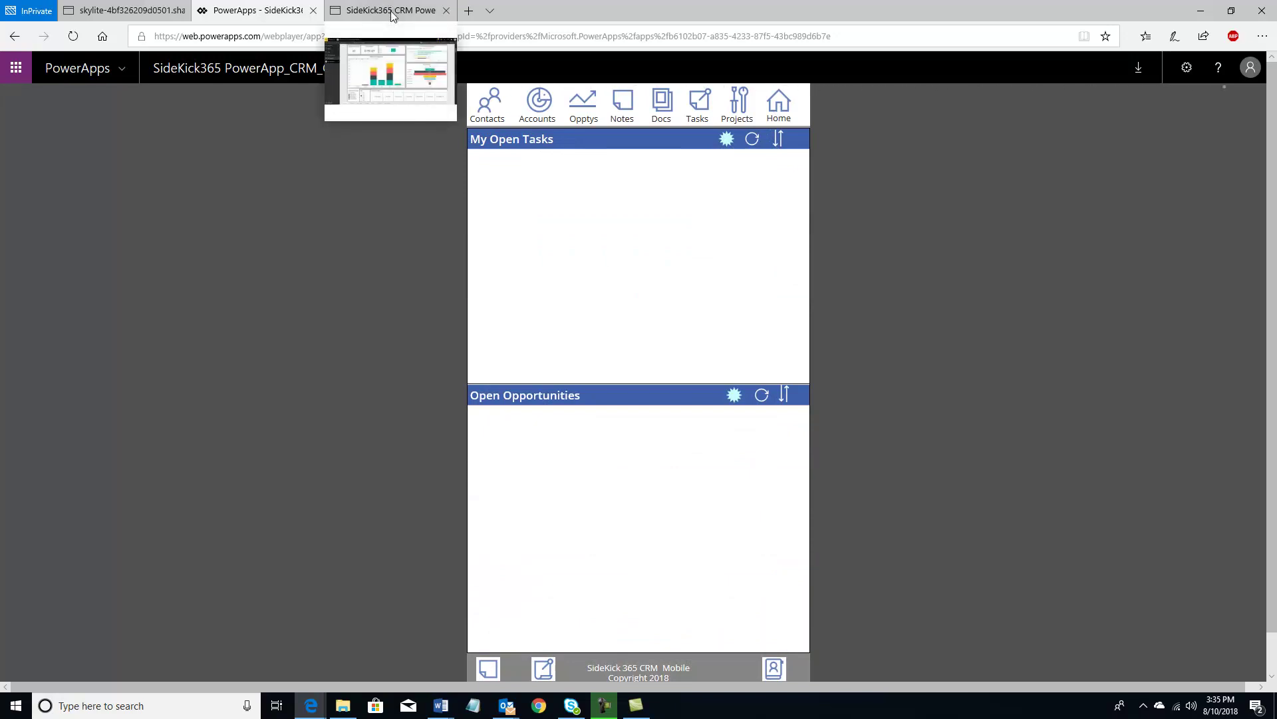
left_click(392, 14)
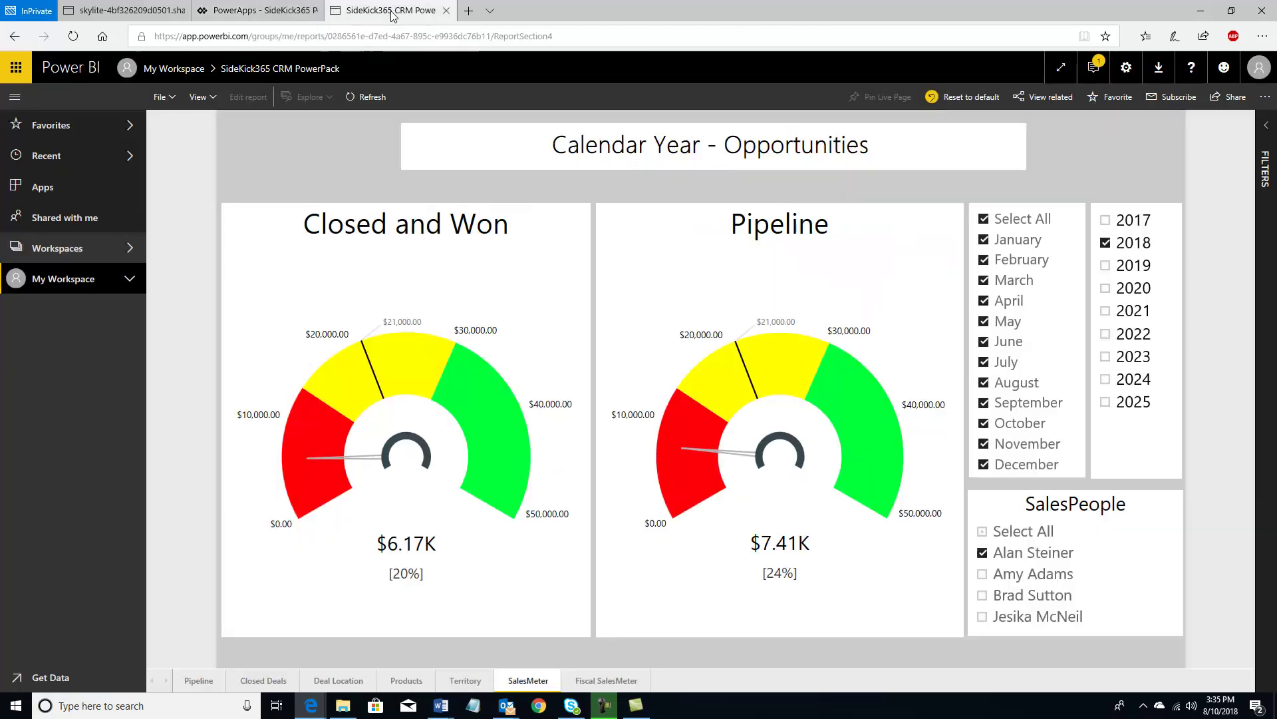
Open the Pipeline page and select 2018 and 2019 in the Year slicer.
left_click(193, 680)
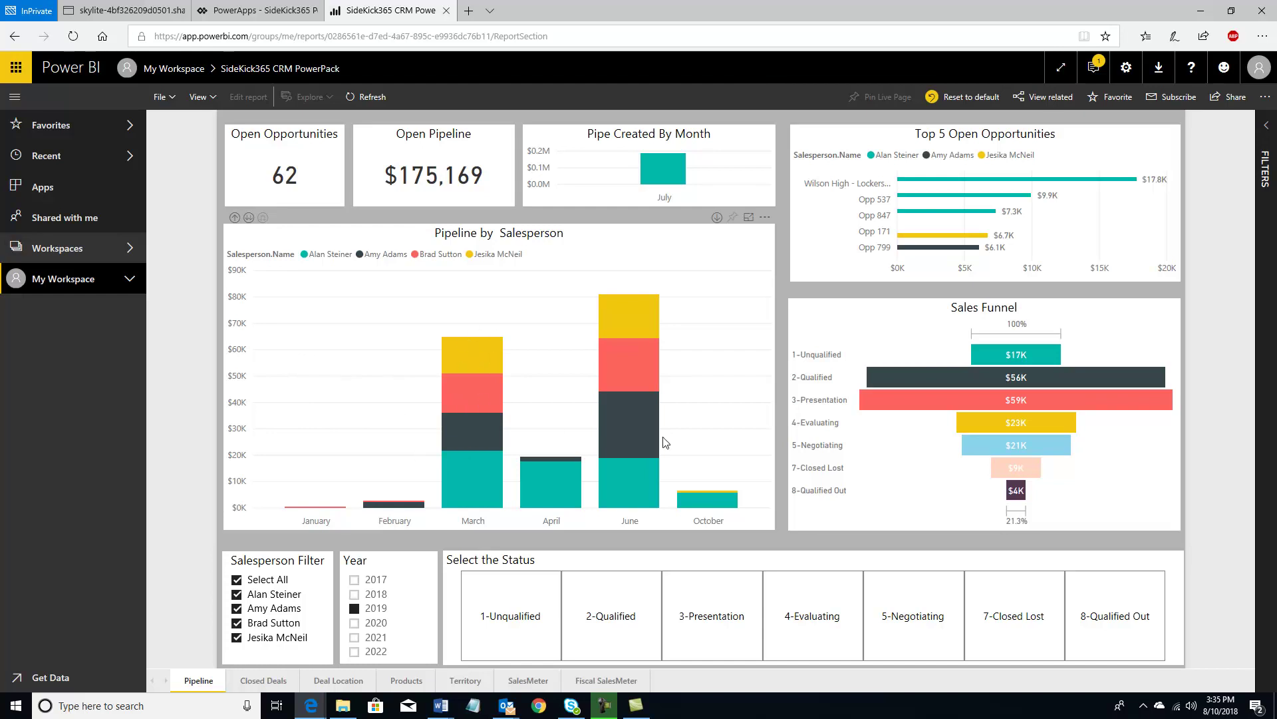
left_click(354, 594)
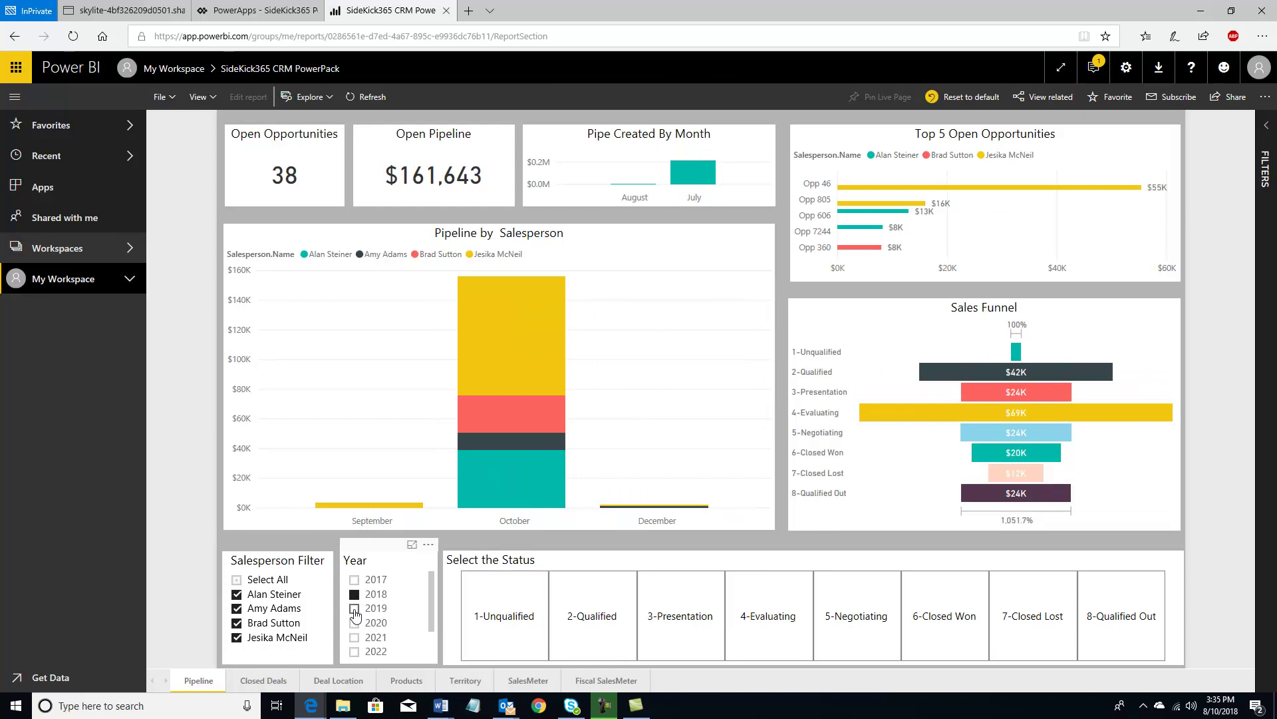
left_click(354, 608)
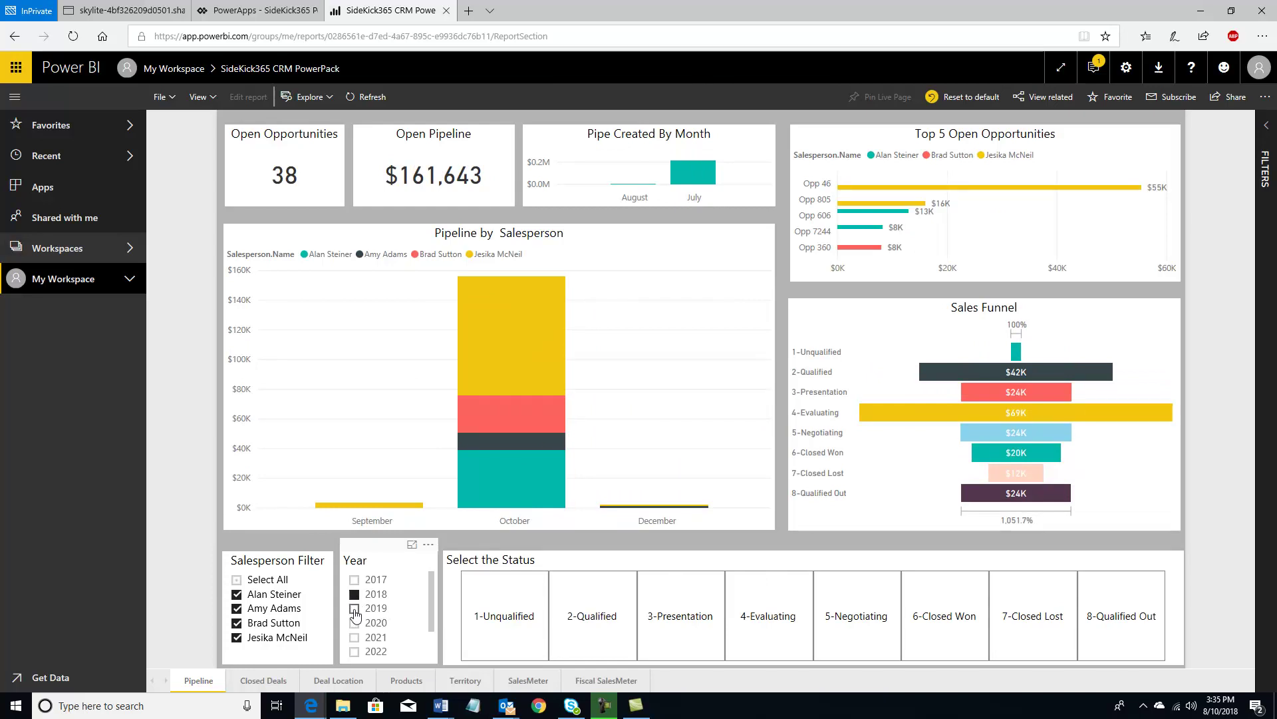
Include all seven statuses, 1-Unqualified through 8-Qualified Out, giving 62 open opportunities and $175,169 pipeline.
left_click(623, 615)
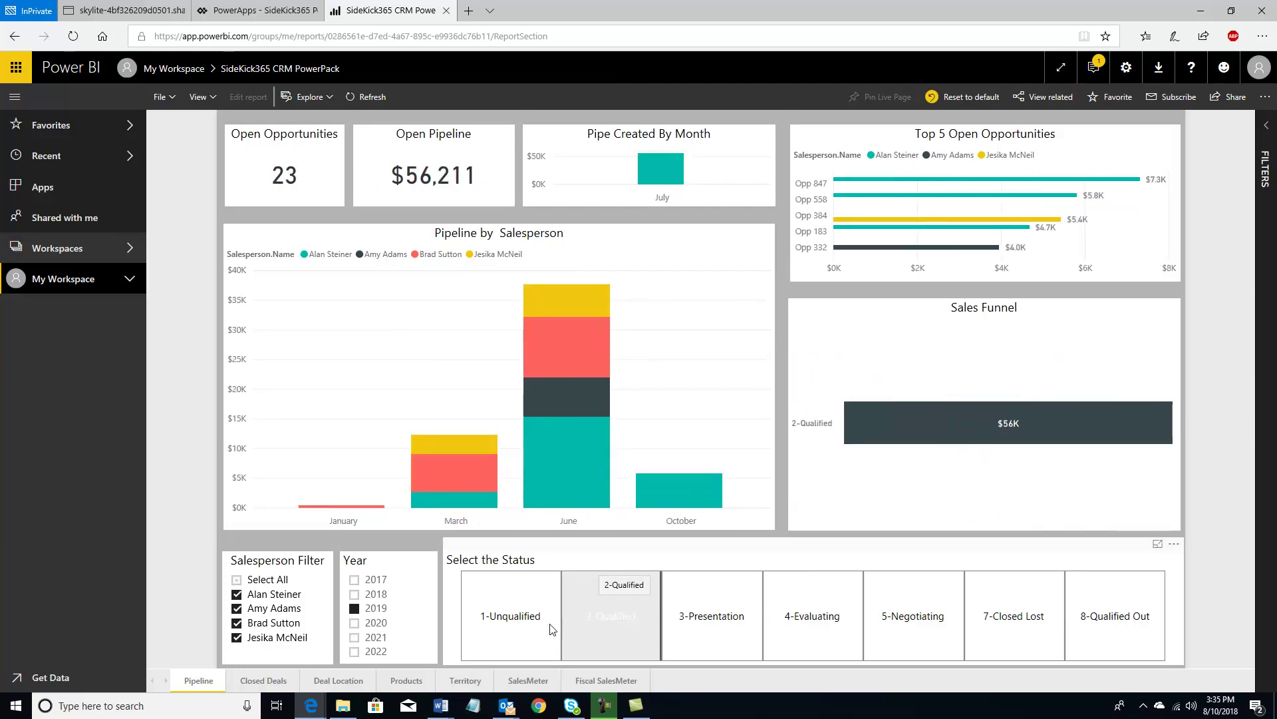
left_click(514, 621, "ctrl")
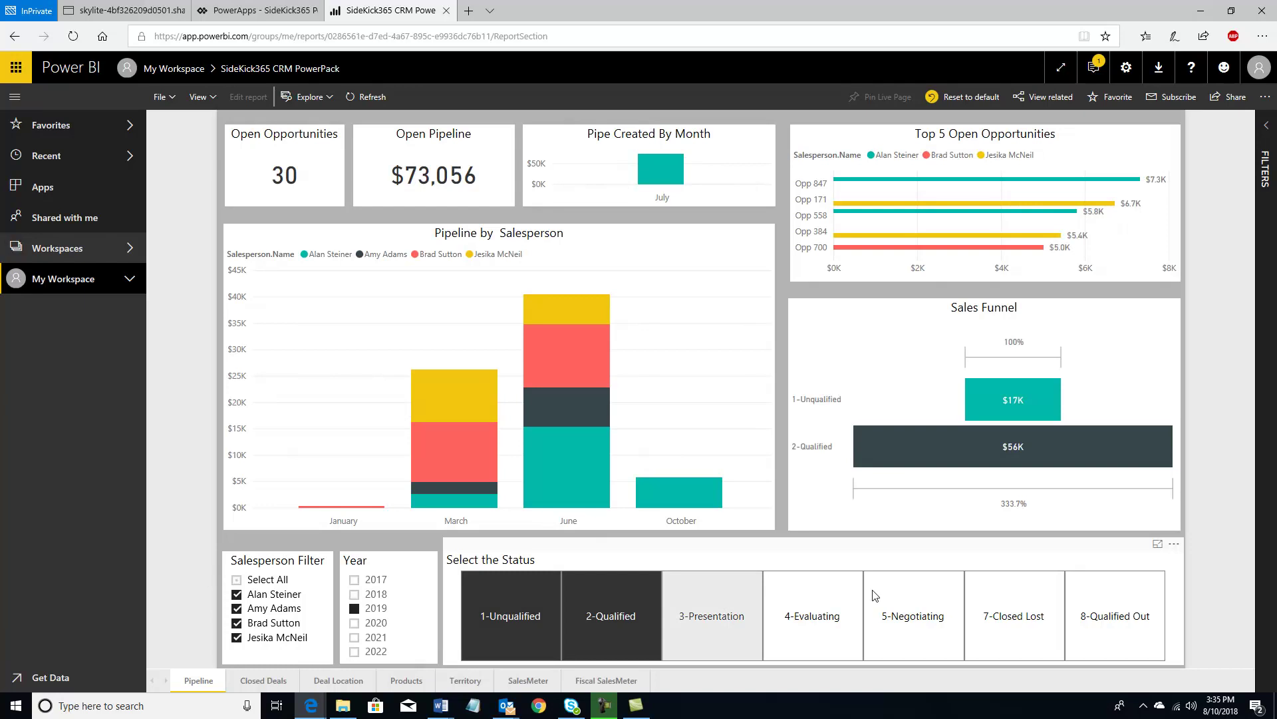
left_click(1108, 616, "ctrl")
left_click(1012, 626, "ctrl")
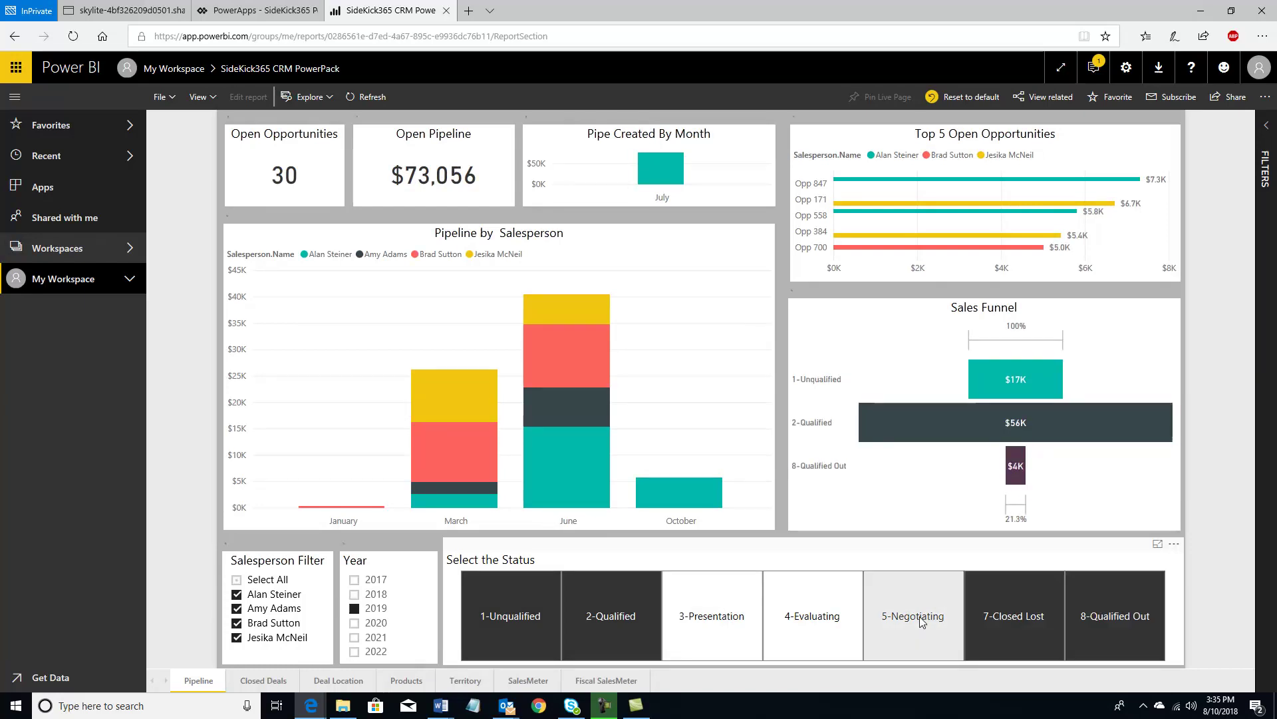
left_click(921, 614, "ctrl")
left_click(812, 615, "ctrl")
left_click(718, 614, "ctrl")
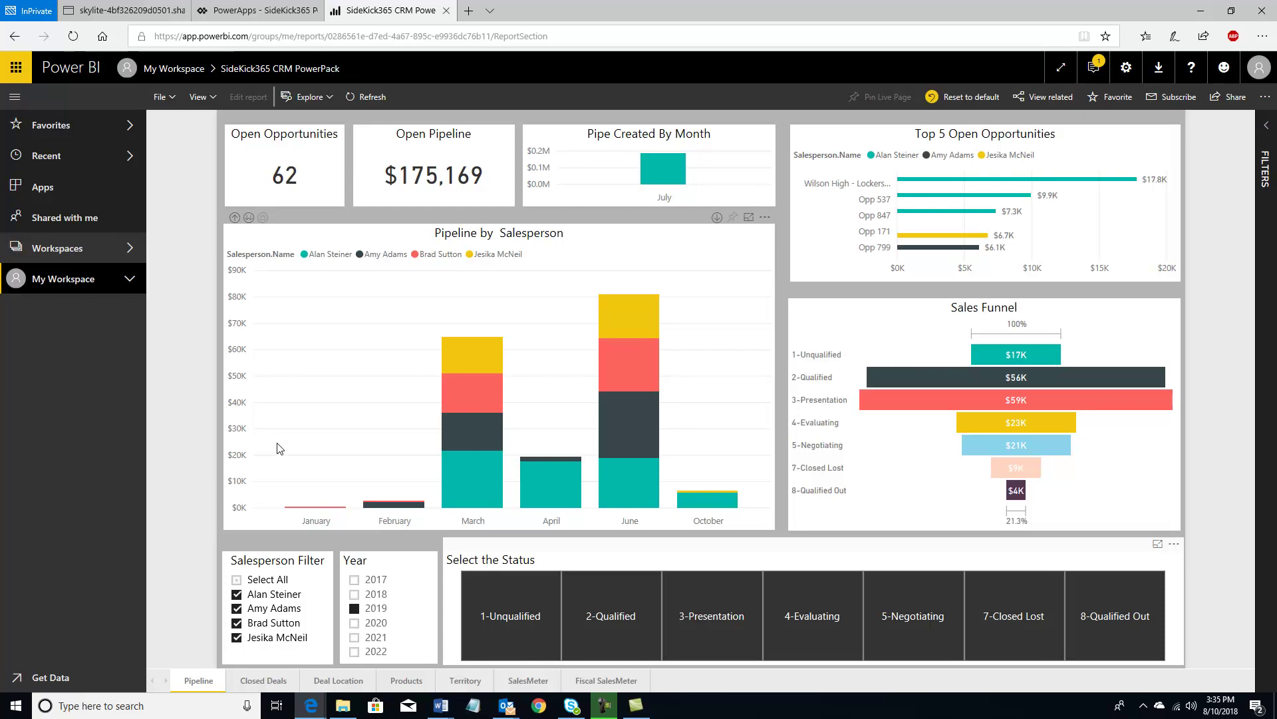
Return to the SharePoint skylite tab showing the SideKick 365 CRM home page.
left_click(139, 11)
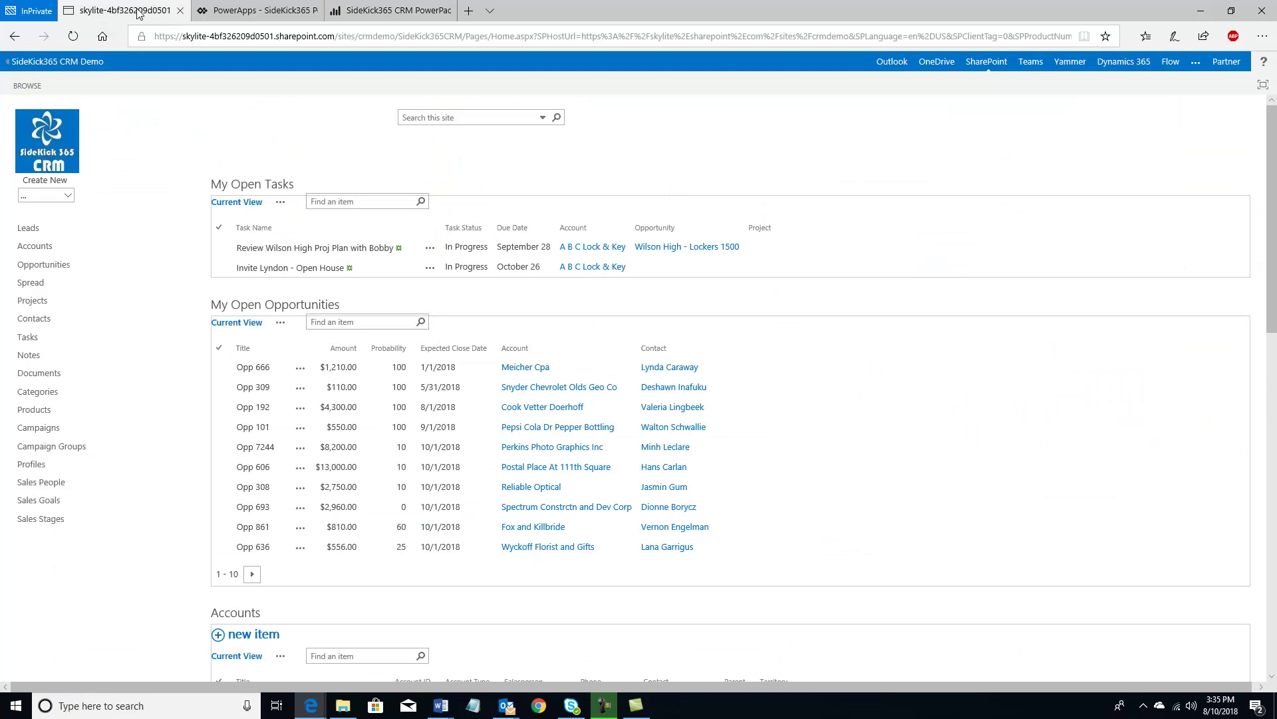